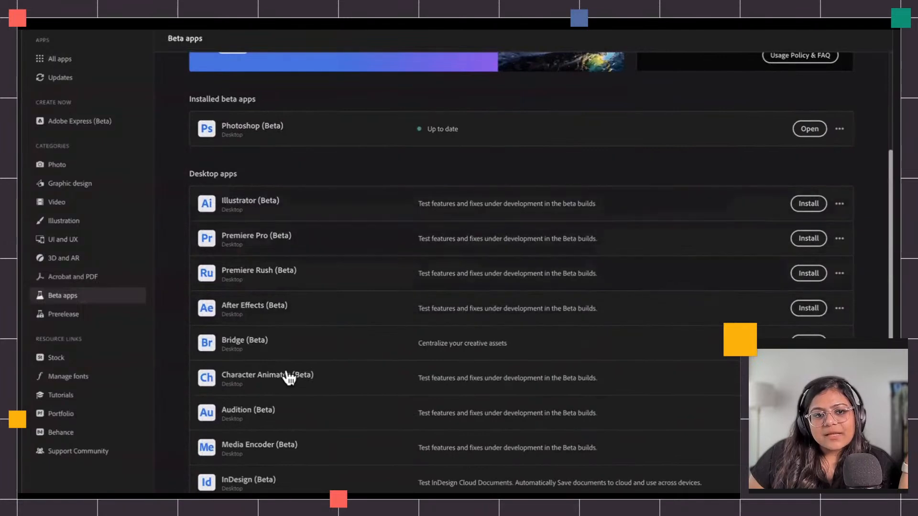
scroll(292, 406, up, 2)
scroll(293, 404, up, 1)
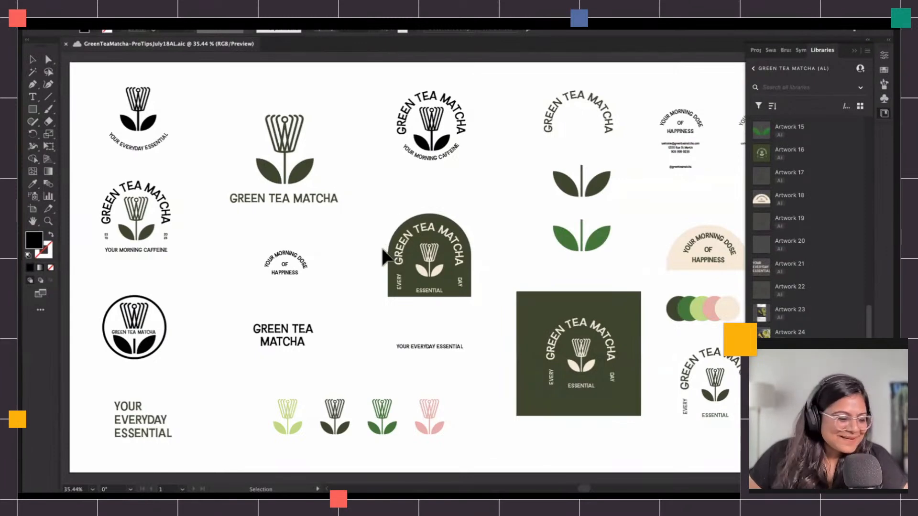
Select several of the green tea matcha logo elements on the artboard with a marquee.
click(152, 121)
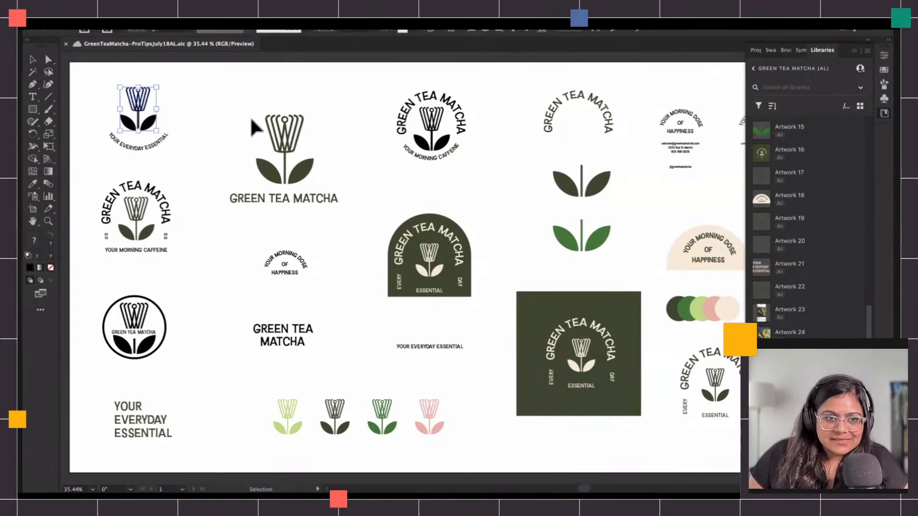
click(299, 153)
click(242, 106)
drag(389, 83, 641, 281)
click(643, 281)
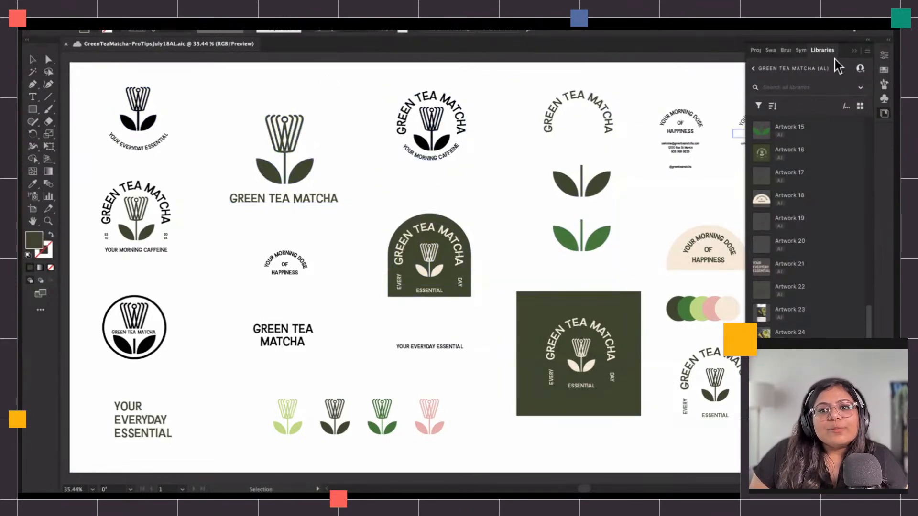
Browse the colors and artworks stored in the Green Tea Matcha library.
scroll(810, 277, up, 10)
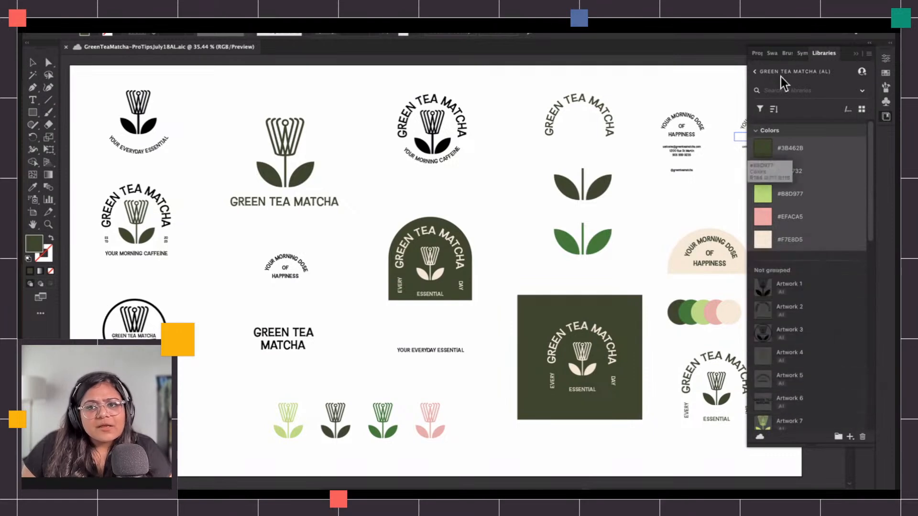
click(285, 2)
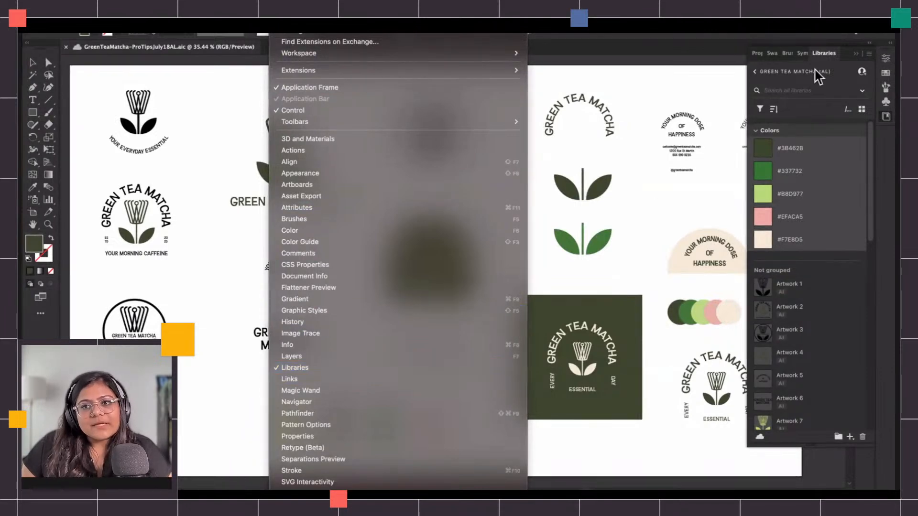
click(837, 181)
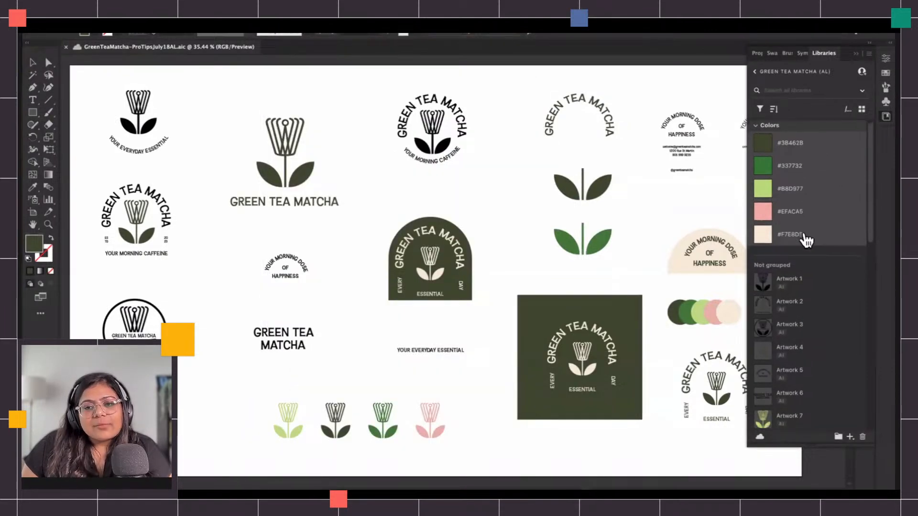
scroll(808, 242, down, 2)
scroll(811, 258, down, 10)
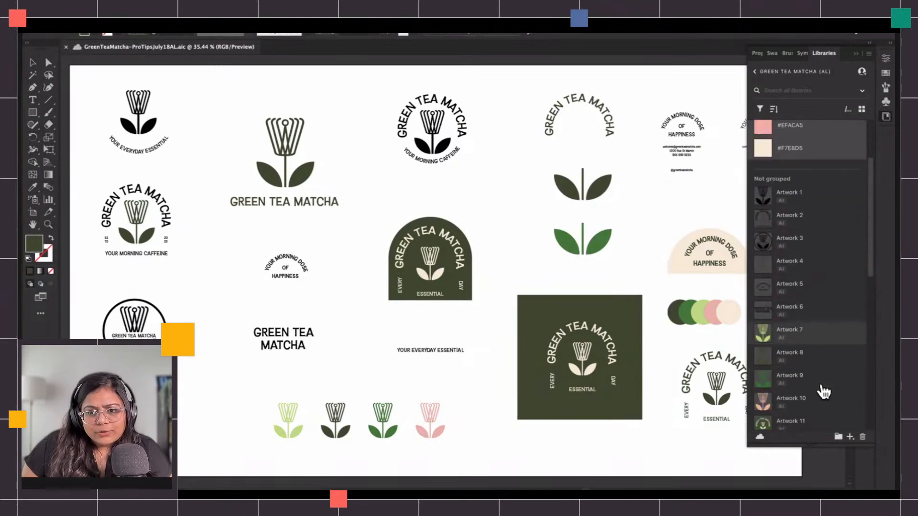
scroll(824, 390, down, 4)
scroll(828, 390, down, 4)
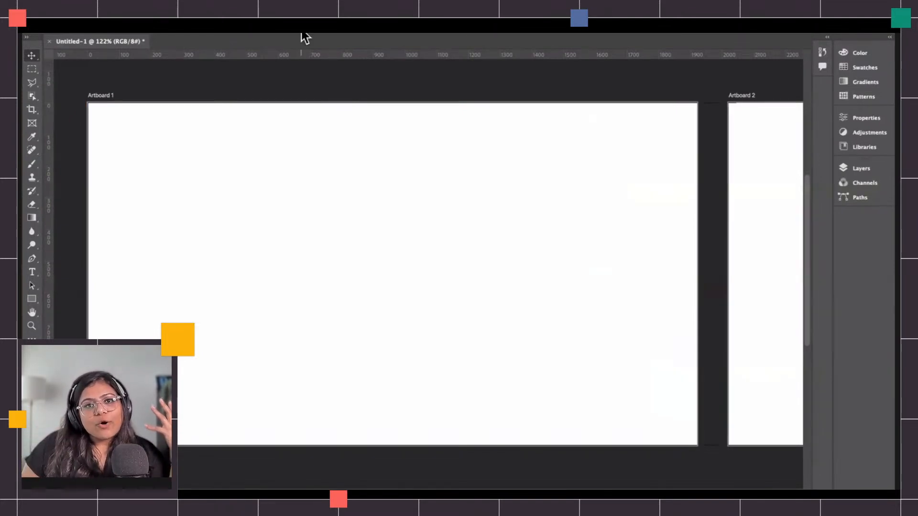
Select the whole of Artboard 1 with the Rectangular Marquee tool.
click(32, 69)
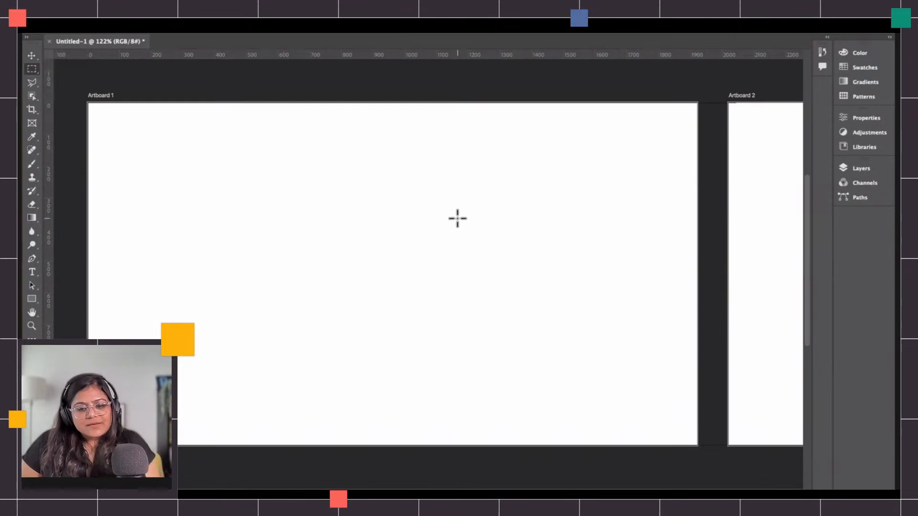
scroll(457, 218, down, 2)
scroll(458, 219, right, 12)
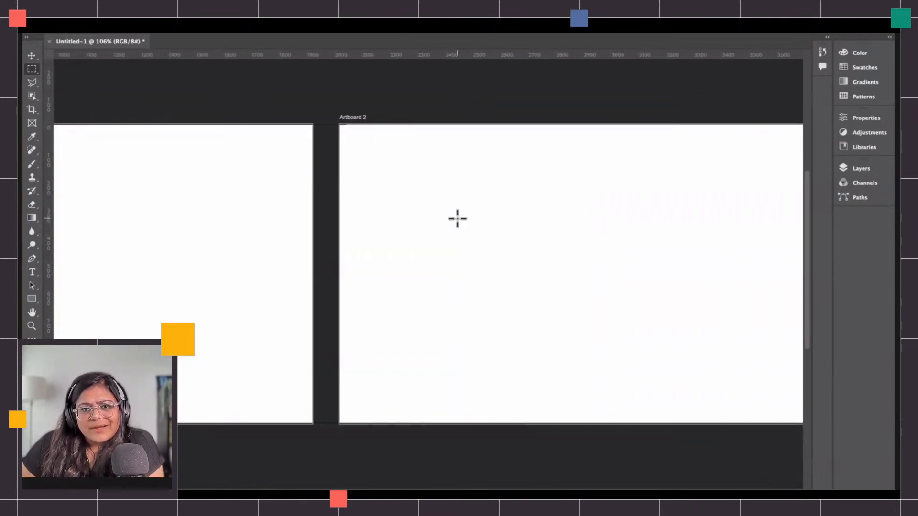
scroll(457, 218, right, 4)
scroll(469, 219, down, 2)
scroll(578, 243, down, 3)
scroll(578, 242, left, 6)
scroll(577, 243, right, 2)
scroll(455, 234, up, 3)
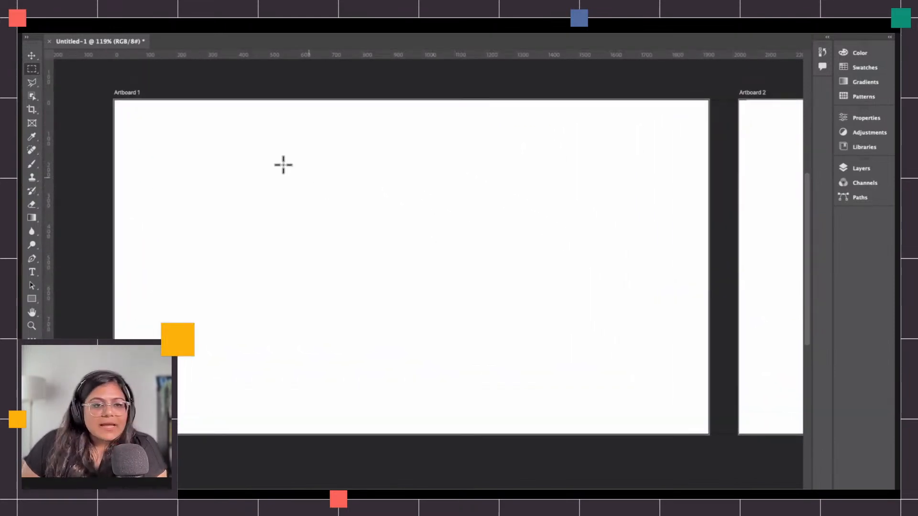
click(31, 69)
drag(88, 88, 705, 449)
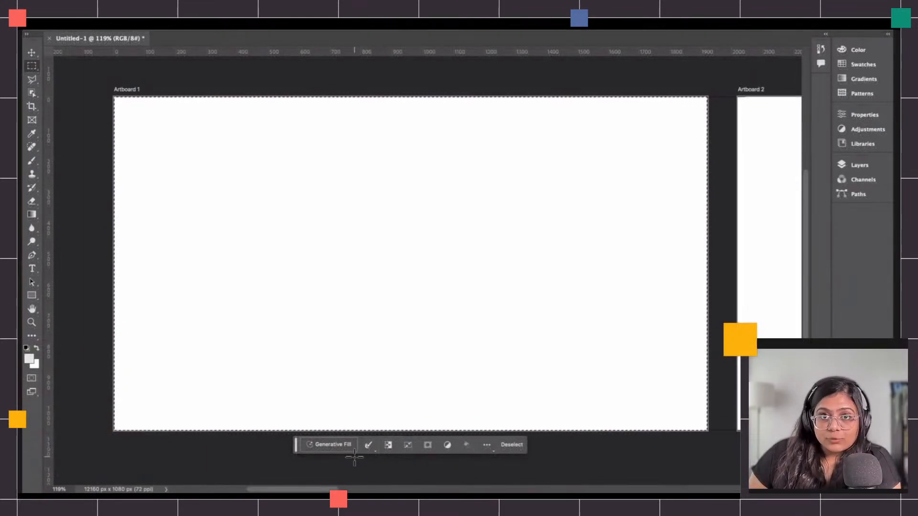
Run Generative Fill on the selection with the prompt "terrace farming".
click(335, 447)
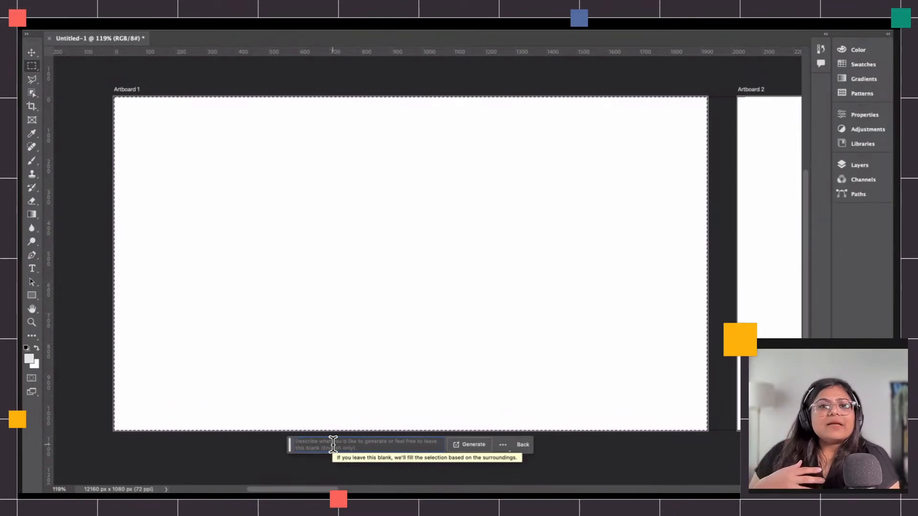
text(te)
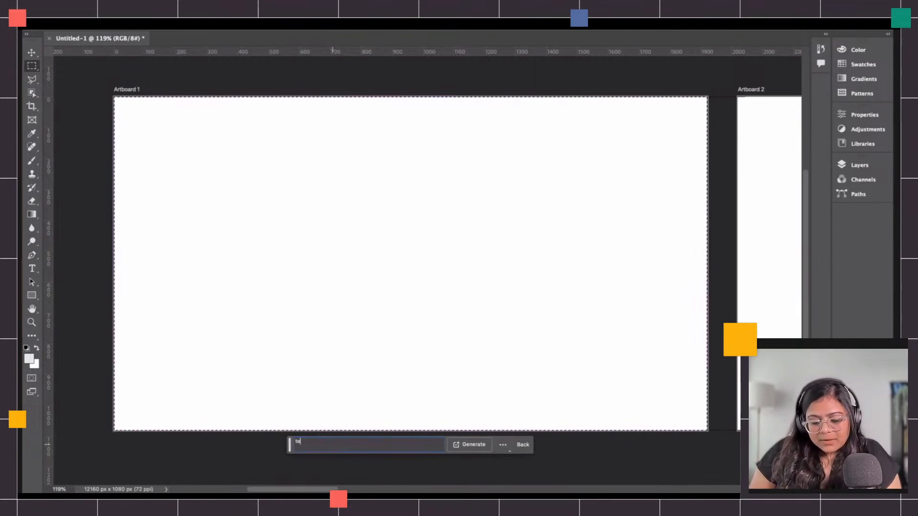
text(rrace farming)
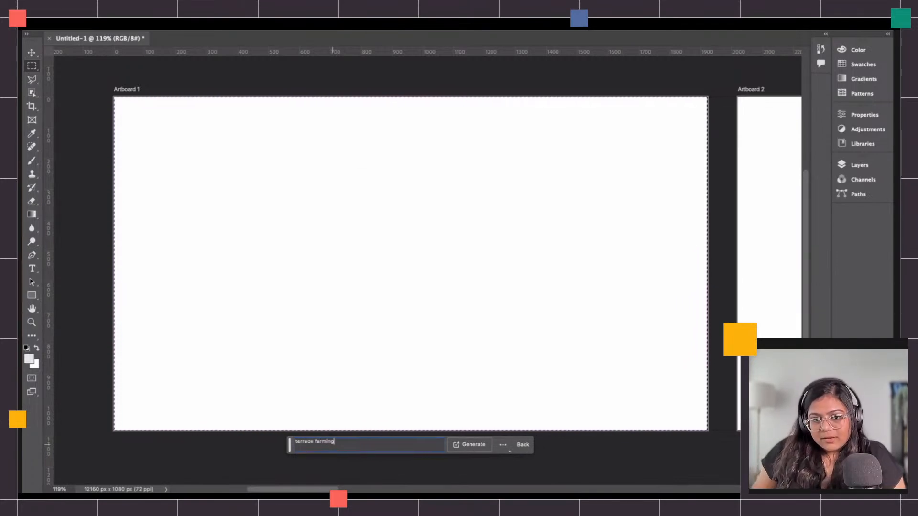
key(Return)
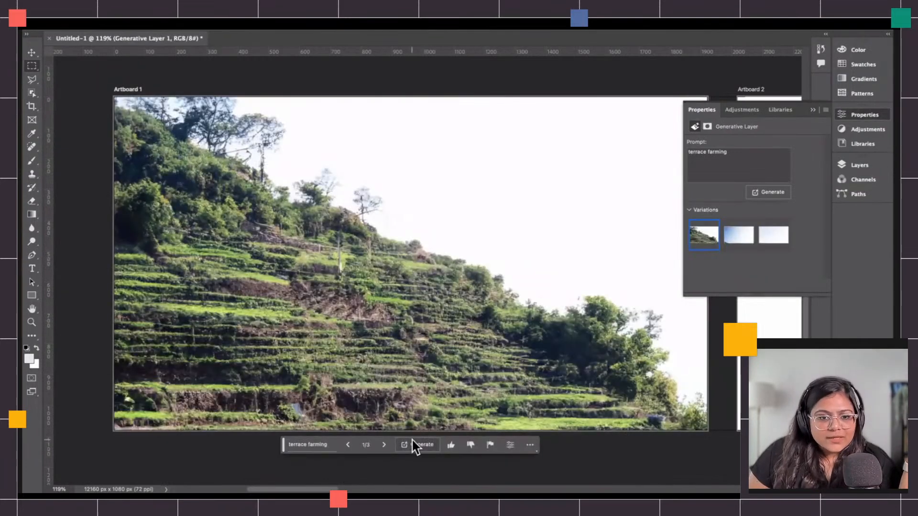
Browse the terrace farming variations, then generate a further set from the same prompt.
click(384, 445)
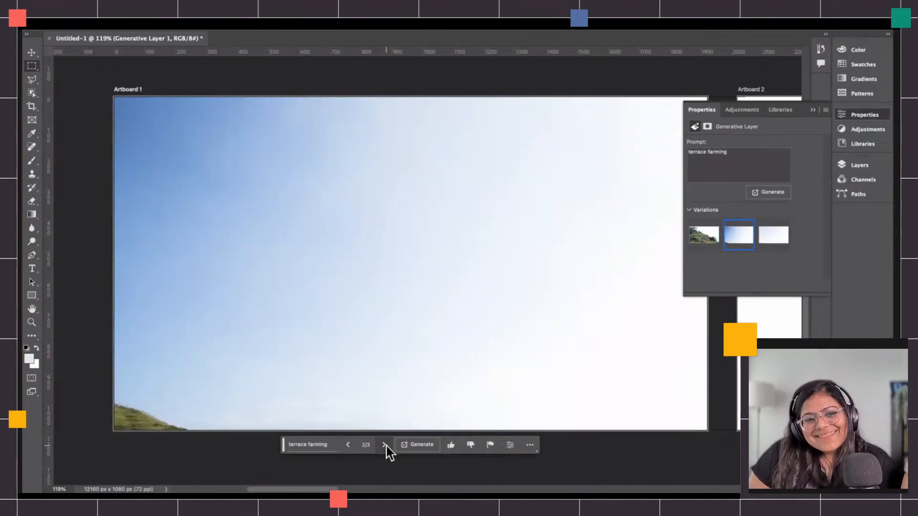
click(384, 446)
click(348, 445)
click(348, 445)
click(328, 446)
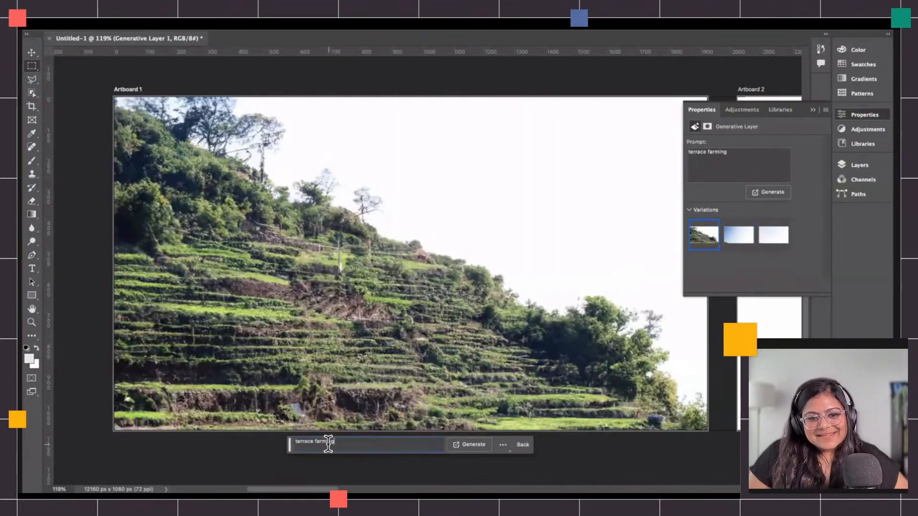
click(471, 445)
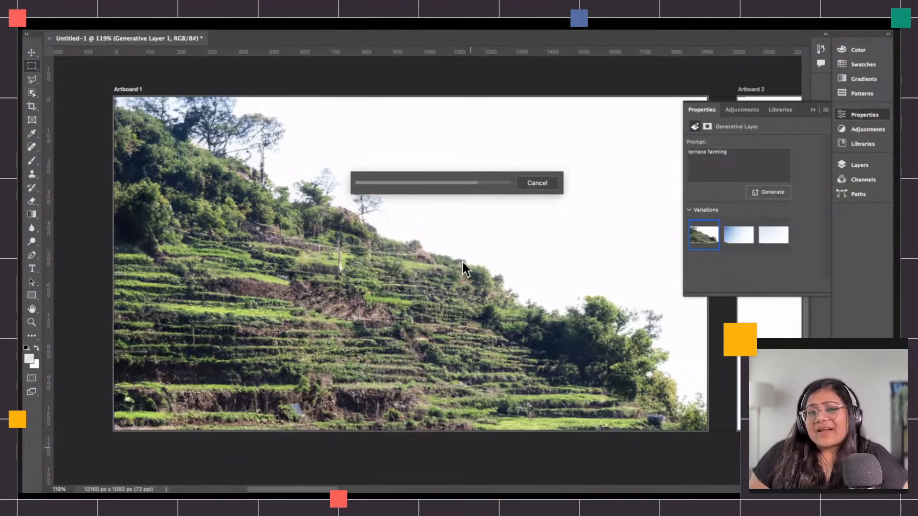
Step through the newly generated terrace farming variations.
click(385, 445)
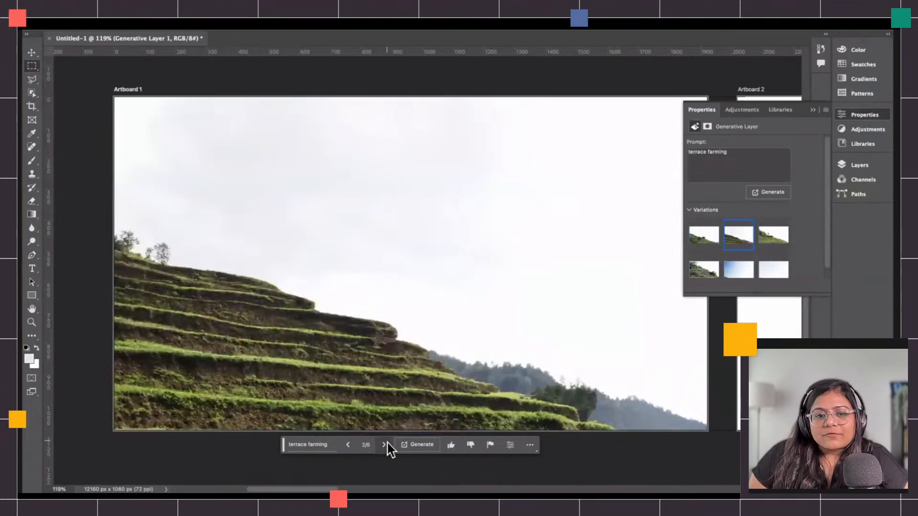
click(384, 445)
click(349, 444)
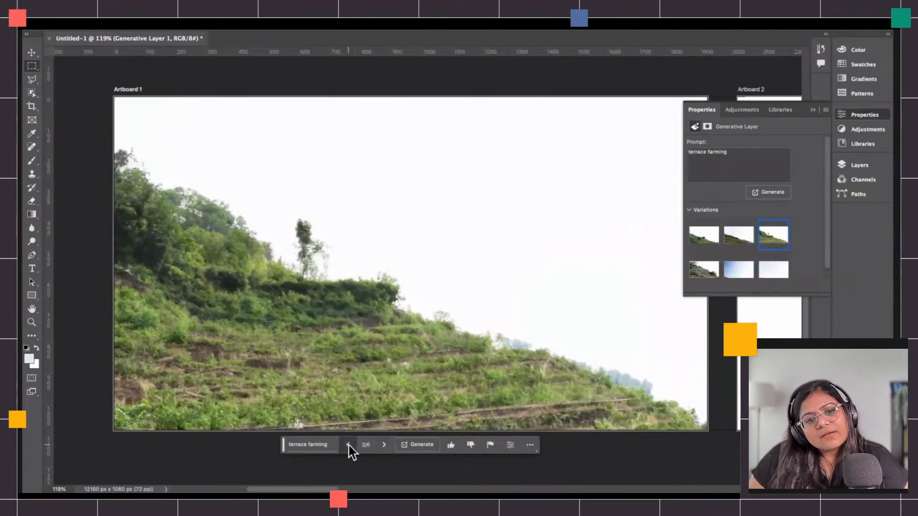
click(349, 446)
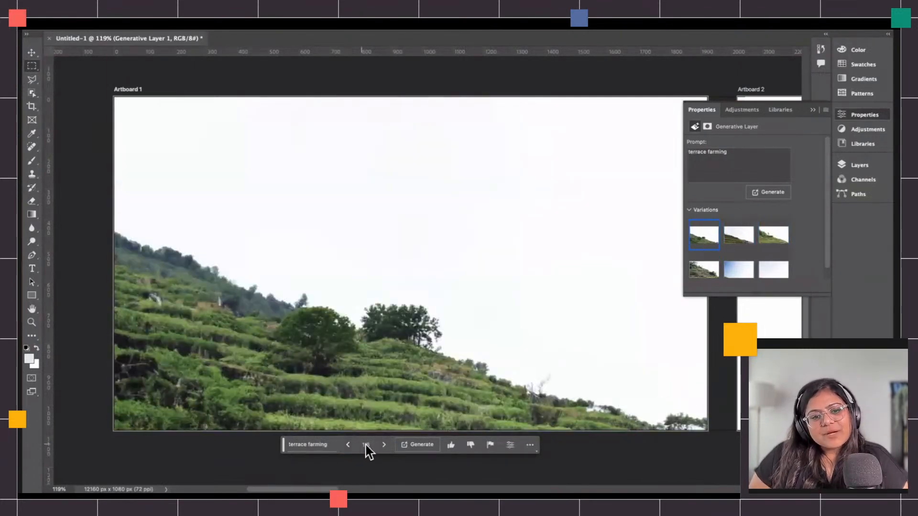
click(384, 445)
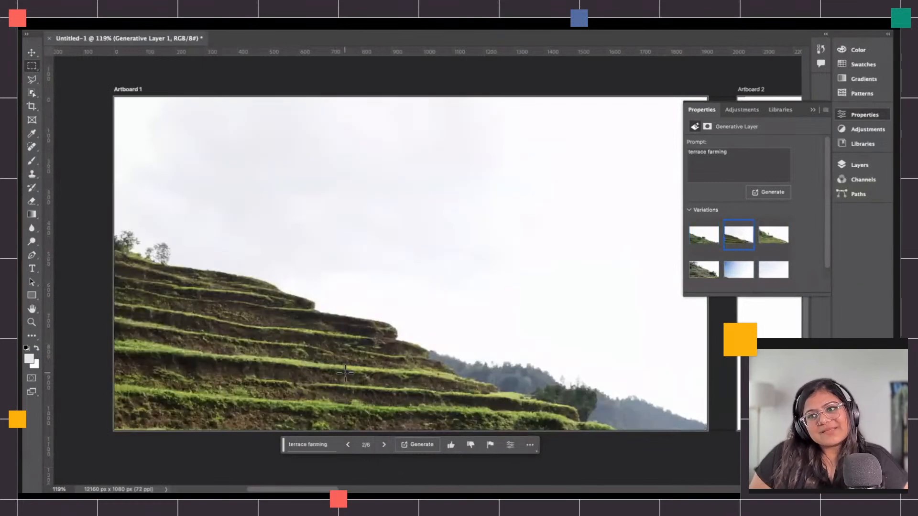
Change the prompt to "terrace farming grasslands" and generate new variations.
click(333, 444)
click(359, 440)
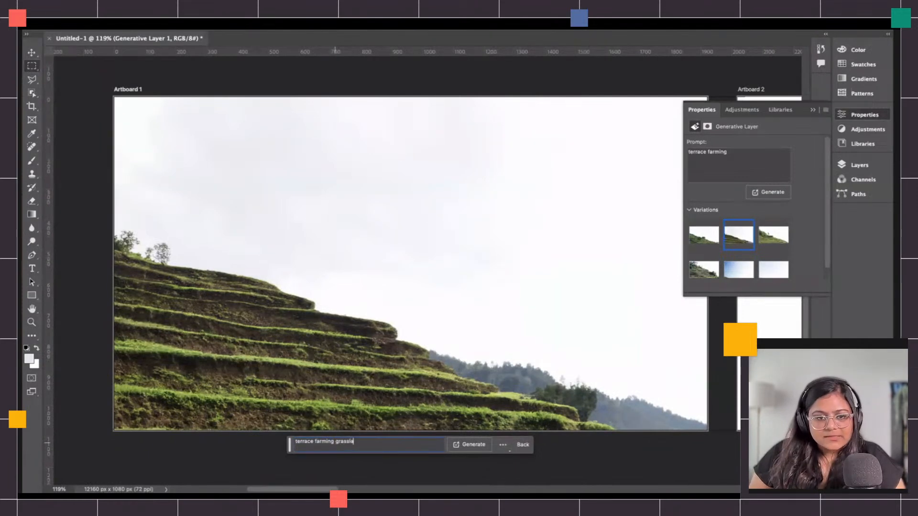
key(Return)
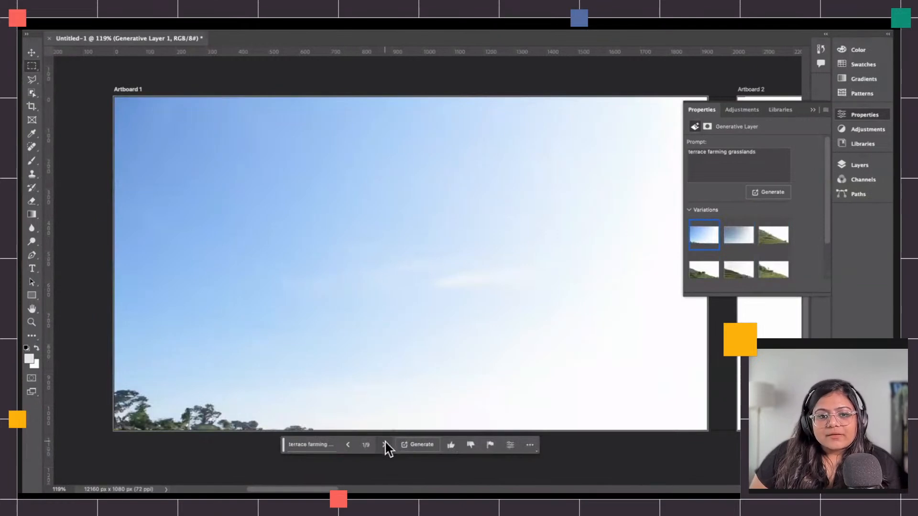
Step through the grasslands variations and the earlier terrace farming results.
click(384, 445)
click(385, 445)
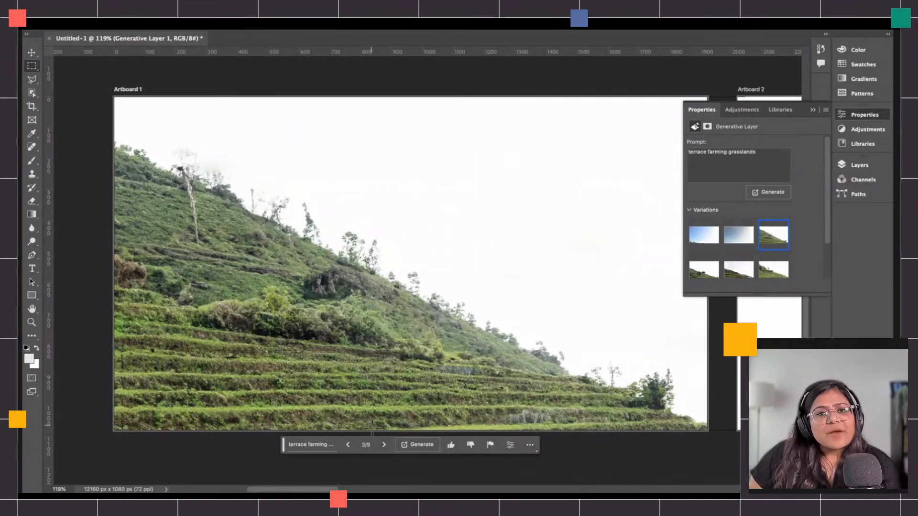
click(383, 446)
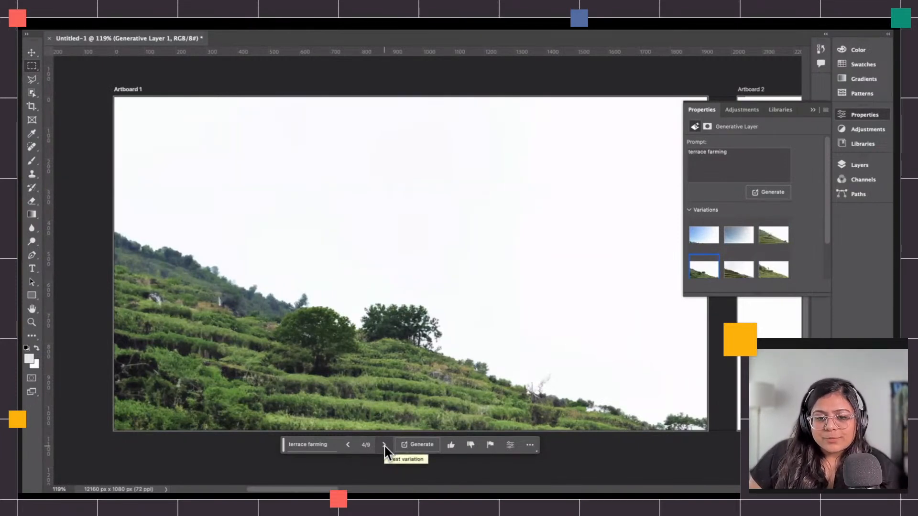
click(349, 445)
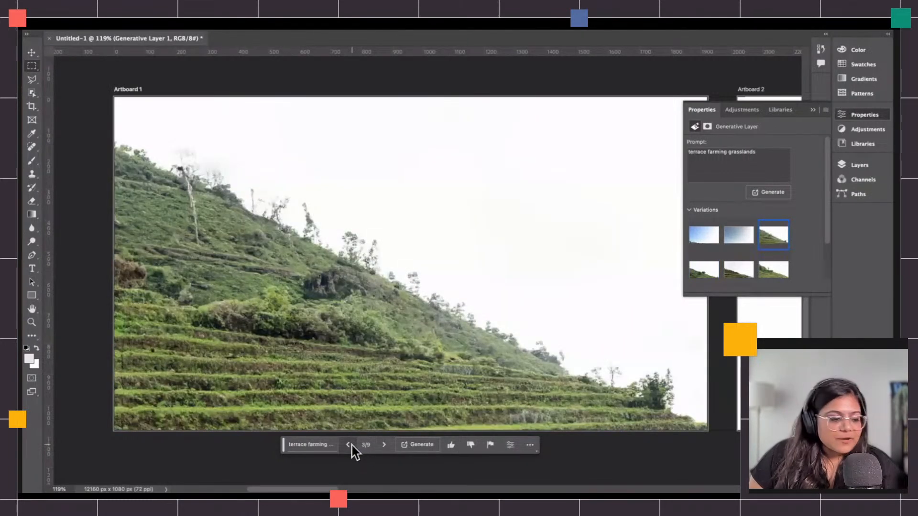
click(349, 444)
click(348, 444)
click(348, 445)
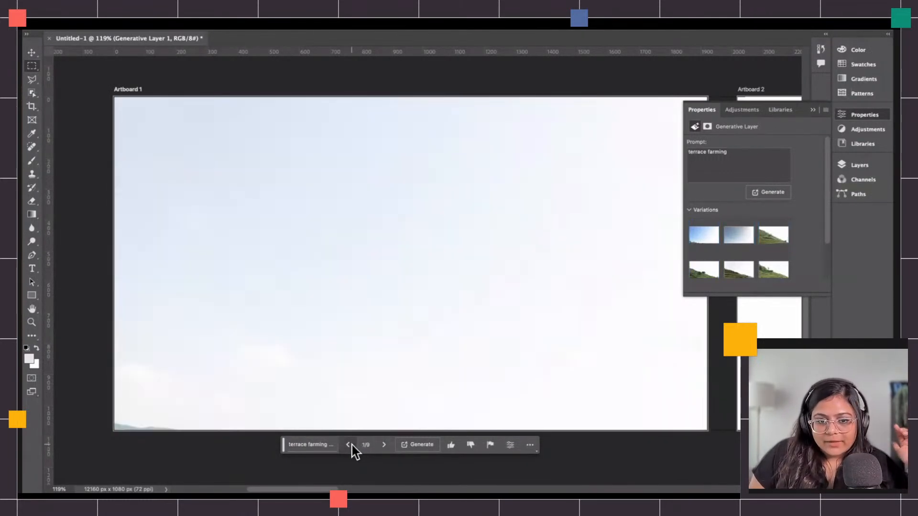
Change the prompt to "aerial shot of terrace farming" and generate new variations.
click(328, 444)
triple_click(312, 442)
click(343, 448)
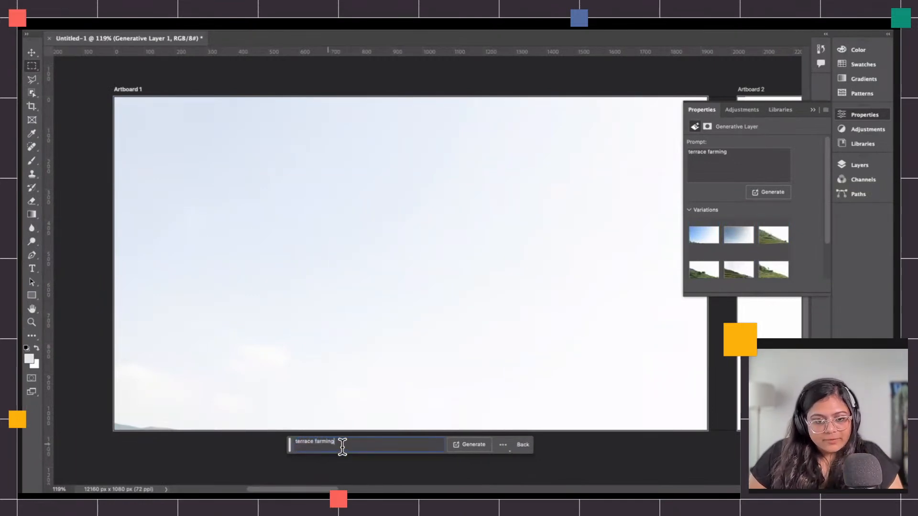
key(Up)
text(aerial)
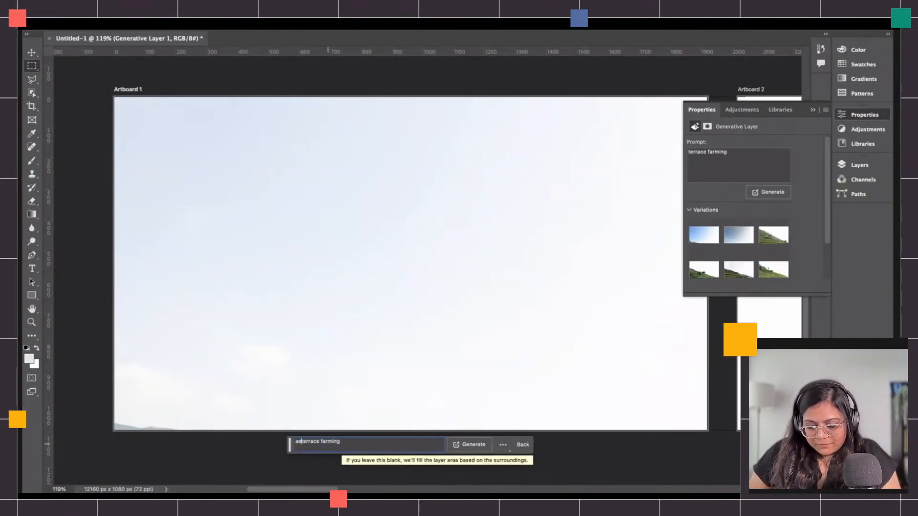
text( shot of)
key(Return)
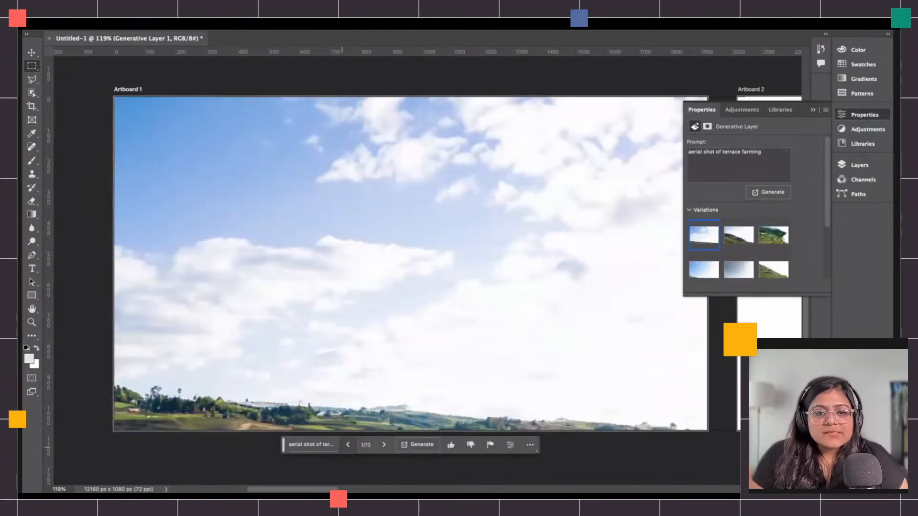
Browse the aerial shot variations and generate another set from the same prompt.
click(383, 445)
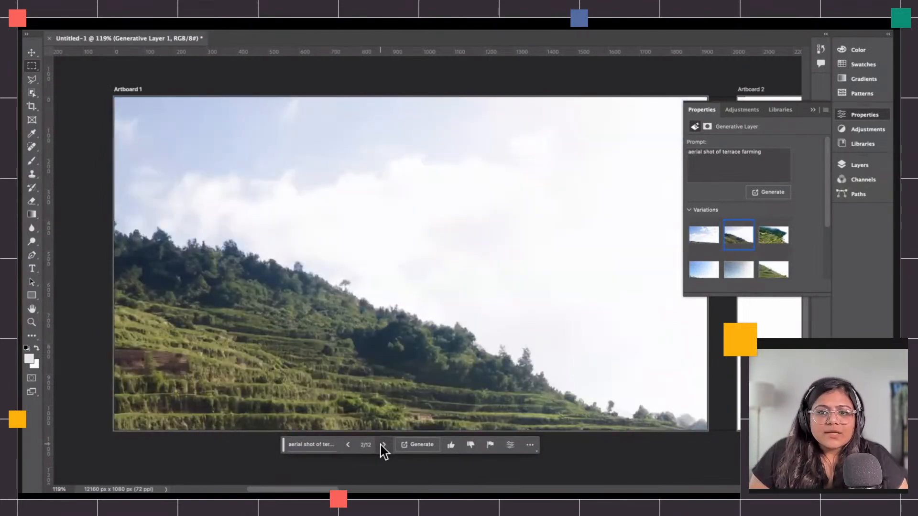
click(383, 445)
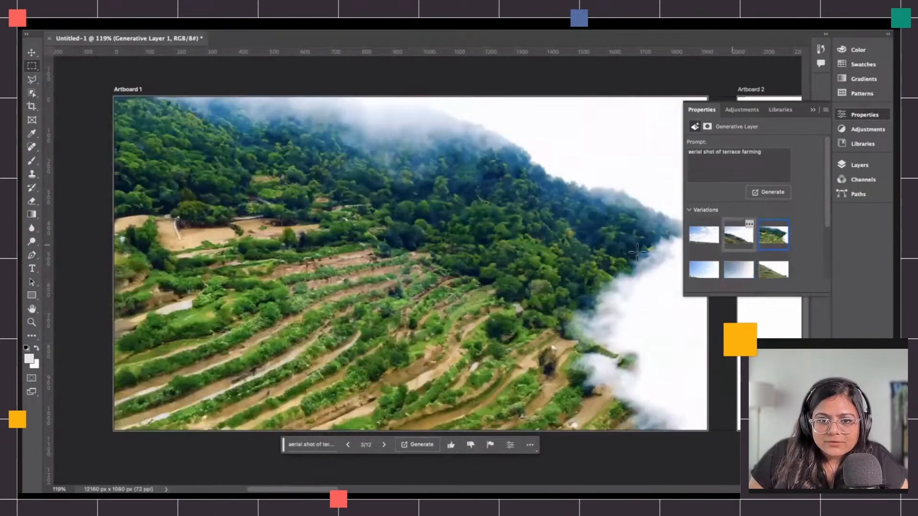
click(414, 445)
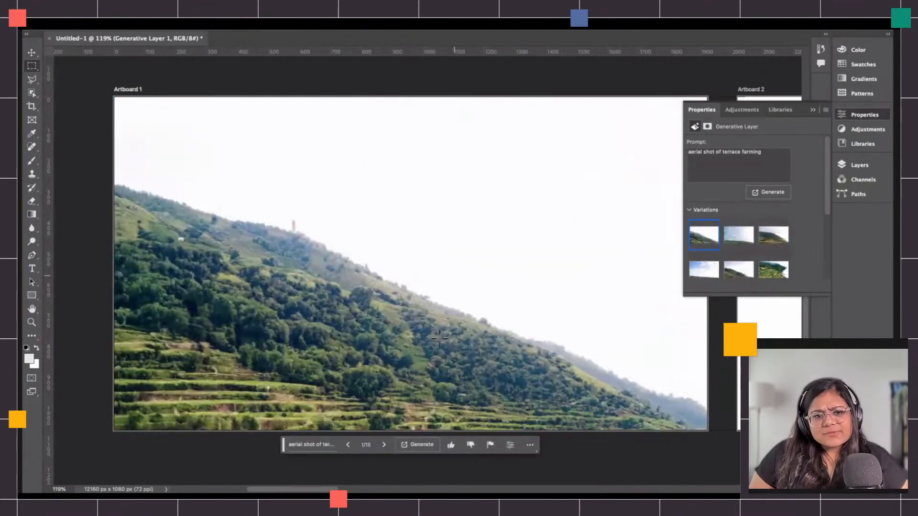
Browse the aerial shot variations and pick the misty terraced hillside variation.
click(384, 444)
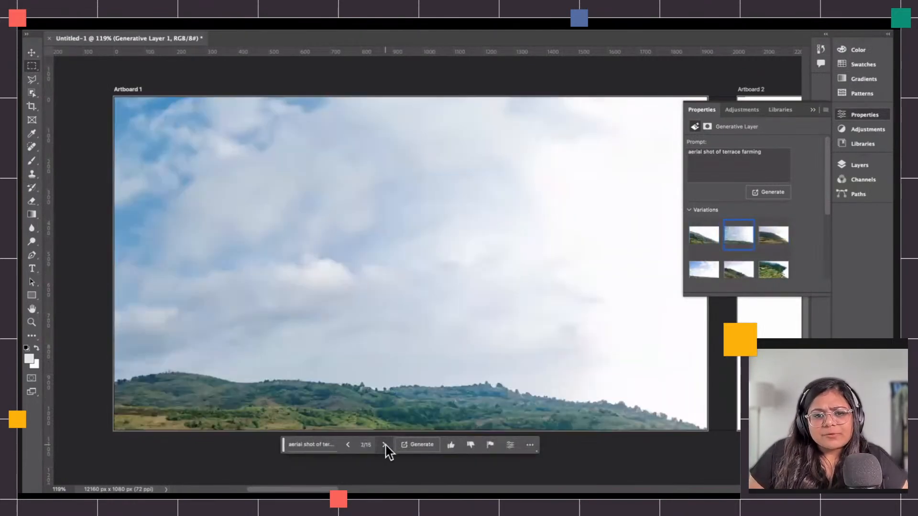
click(385, 446)
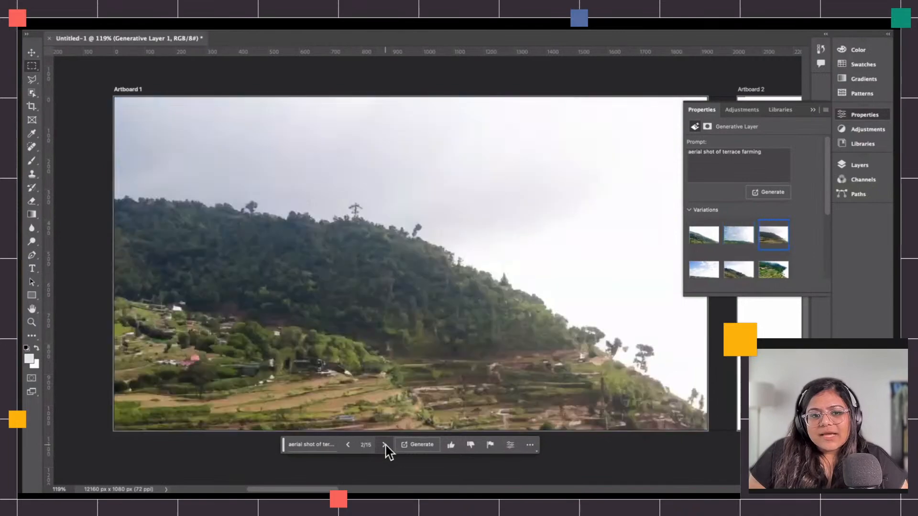
click(352, 443)
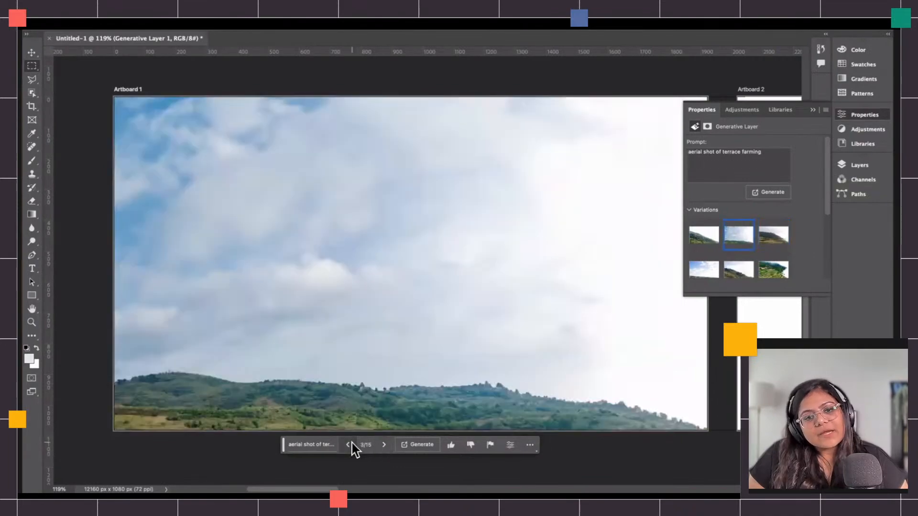
click(352, 443)
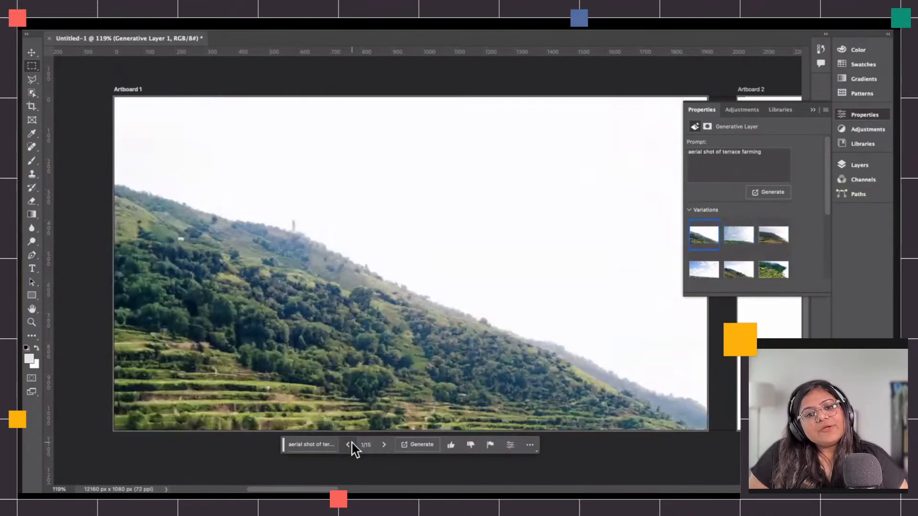
click(771, 269)
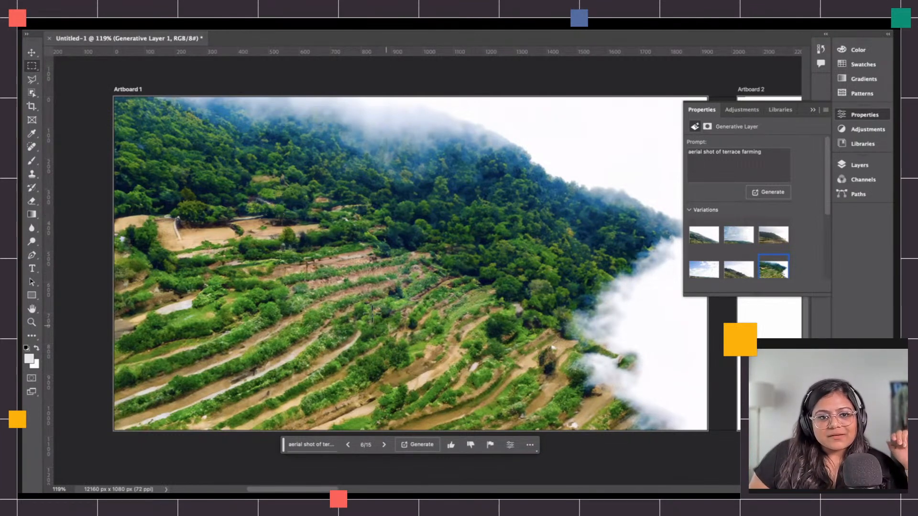
Select a rectangle over the central terraces and generative-fill it with the prompt "hand holding waffle cone ice cream".
drag(249, 256, 406, 430)
drag(215, 184, 426, 459)
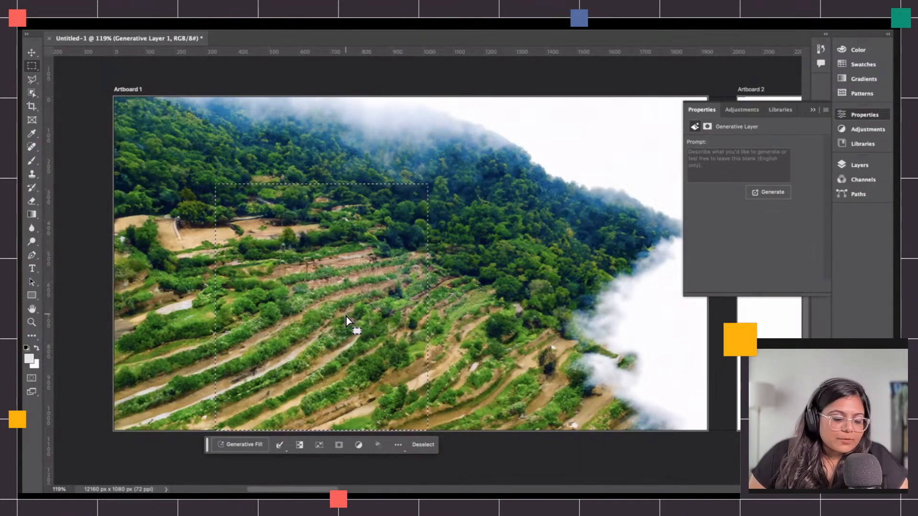
click(239, 445)
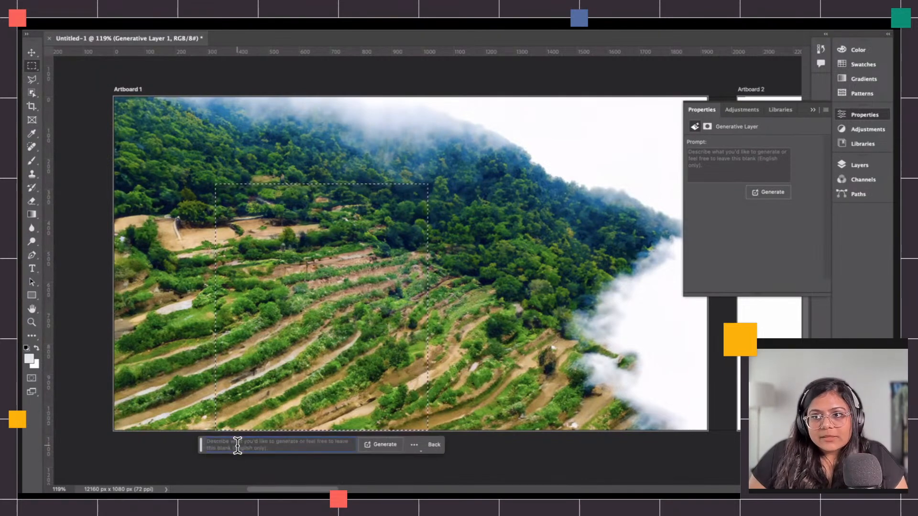
text(hand holding)
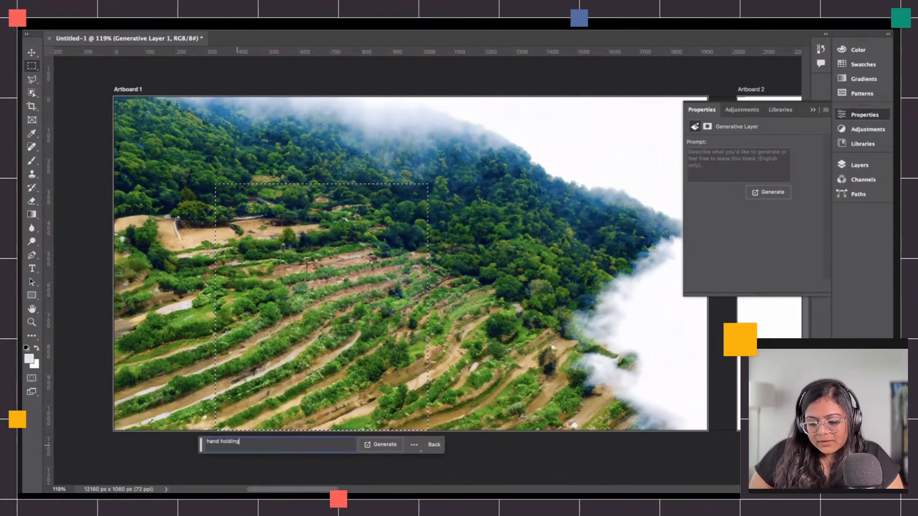
text( waf)
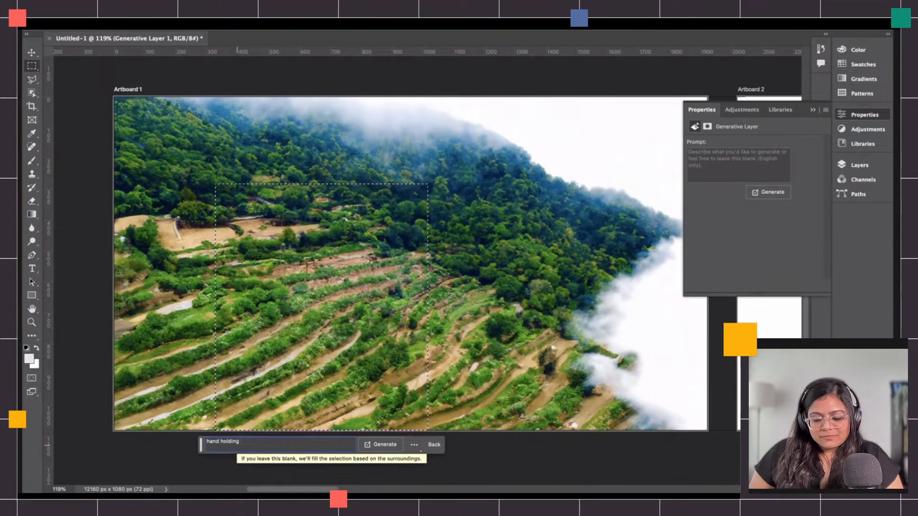
text(fle)
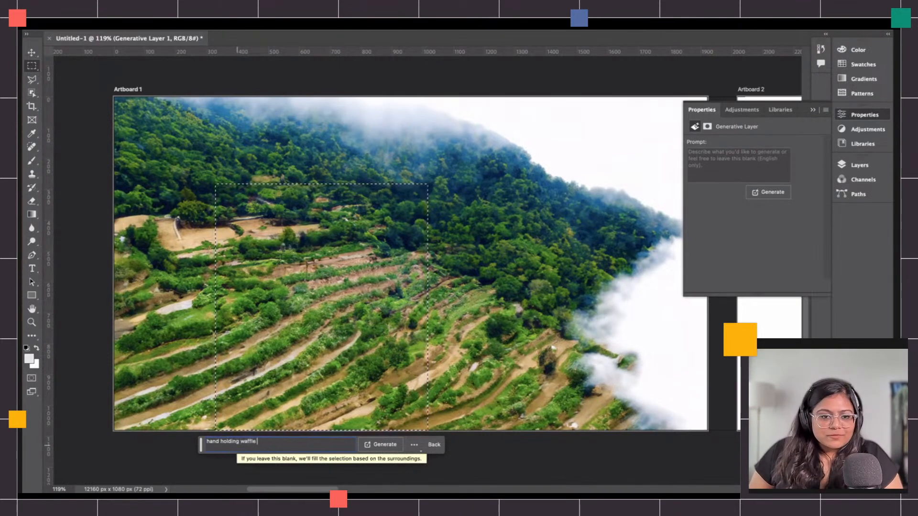
text( con)
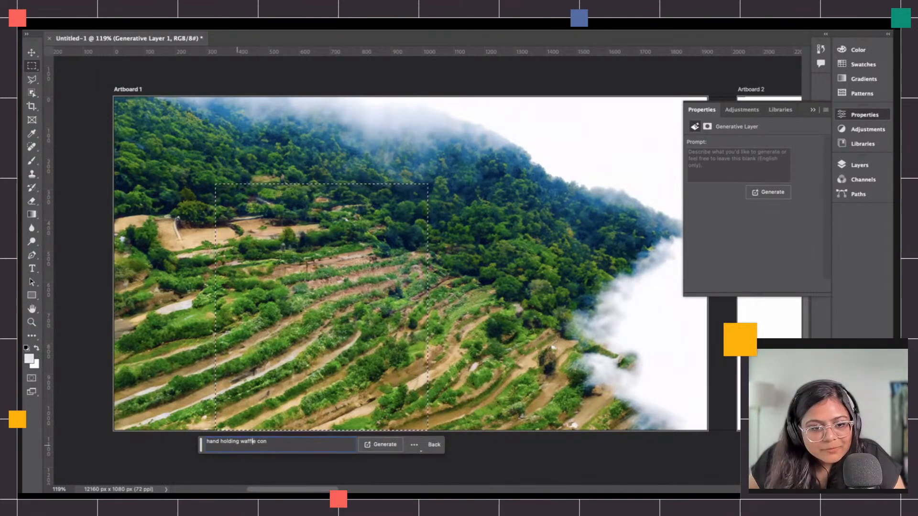
text(e ice cream)
key(Return)
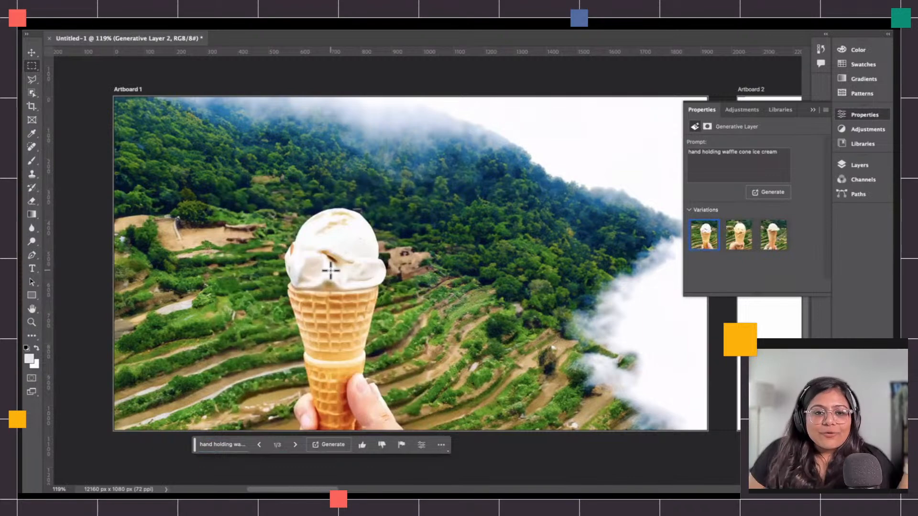
Step through the ice cream variations to the third one and bring up the Layers panel.
click(296, 446)
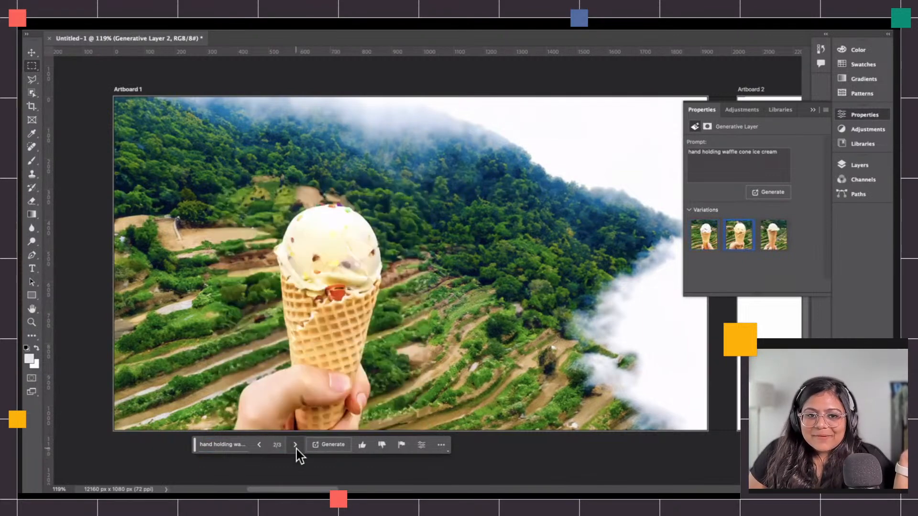
click(295, 447)
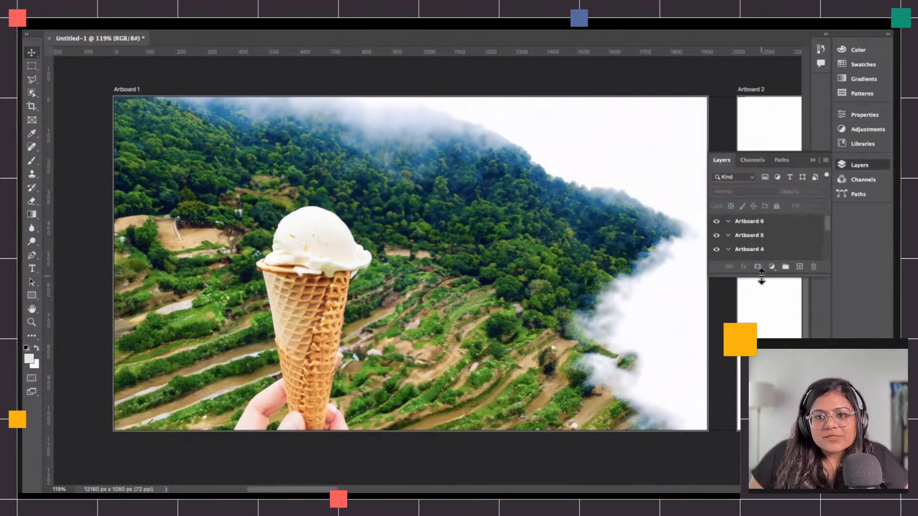
drag(762, 281, 760, 467)
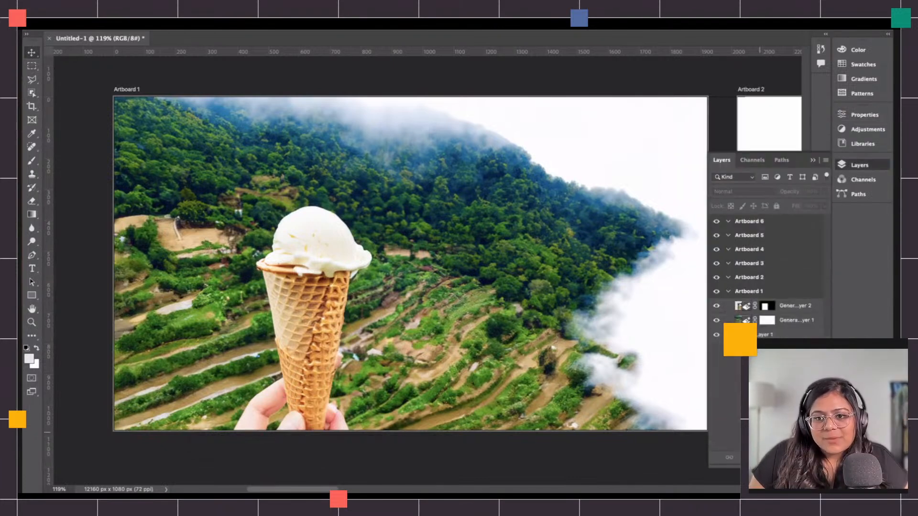
Toggle visibility of the artboard and both generative layers to compare, then select the ice cream generative layer.
click(717, 292)
click(717, 291)
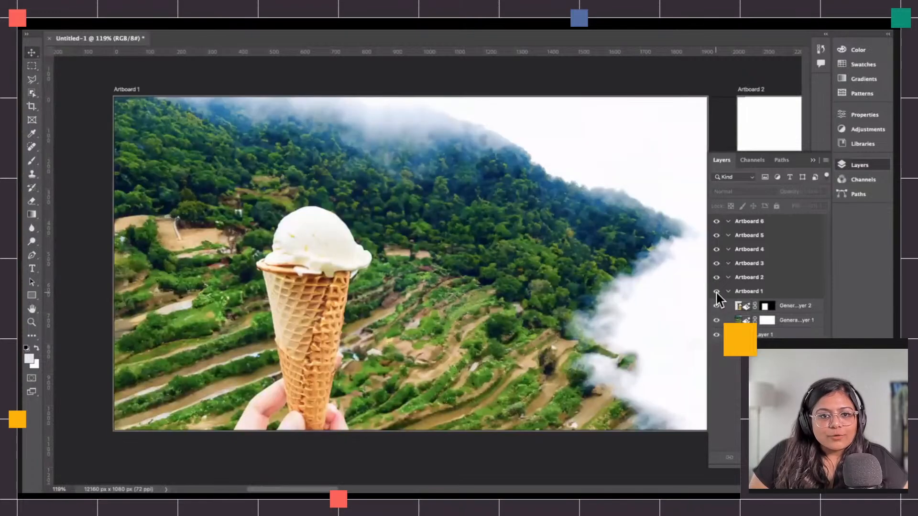
click(717, 321)
click(717, 321)
click(716, 321)
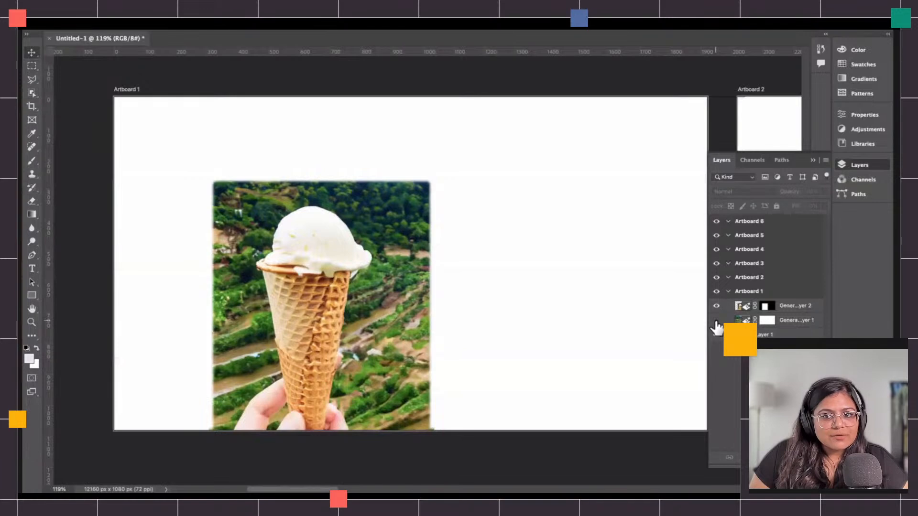
click(717, 322)
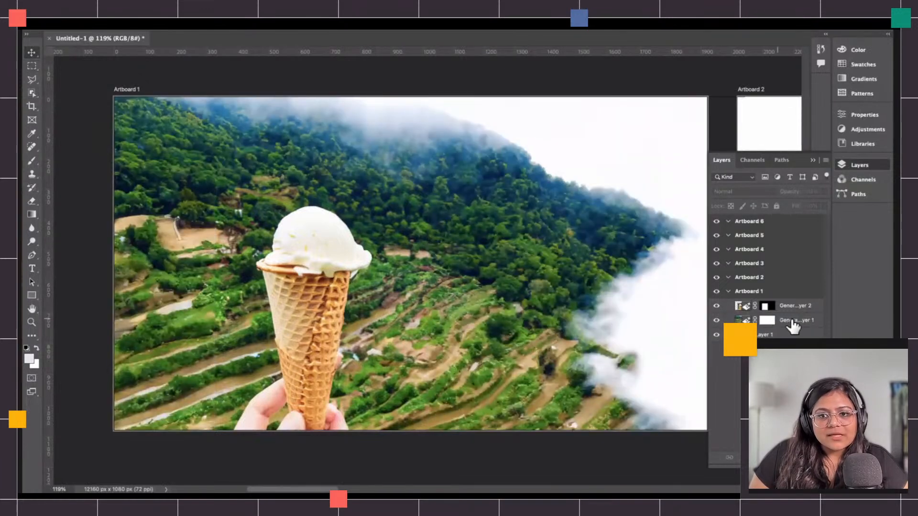
click(795, 325)
click(717, 307)
click(717, 307)
click(717, 307)
click(717, 307)
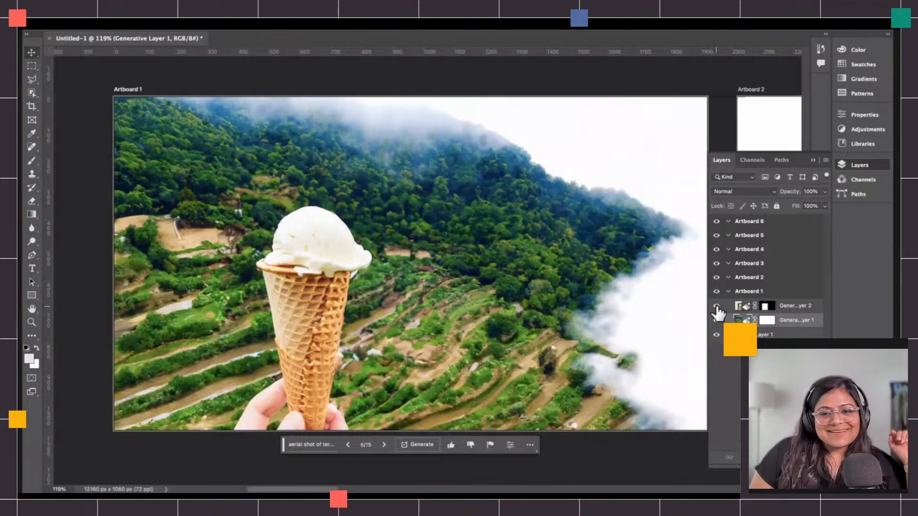
click(717, 307)
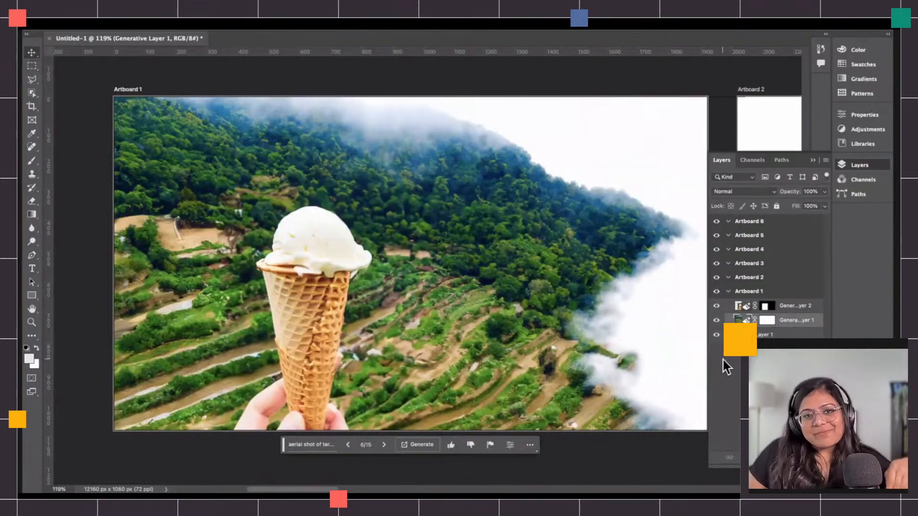
click(741, 306)
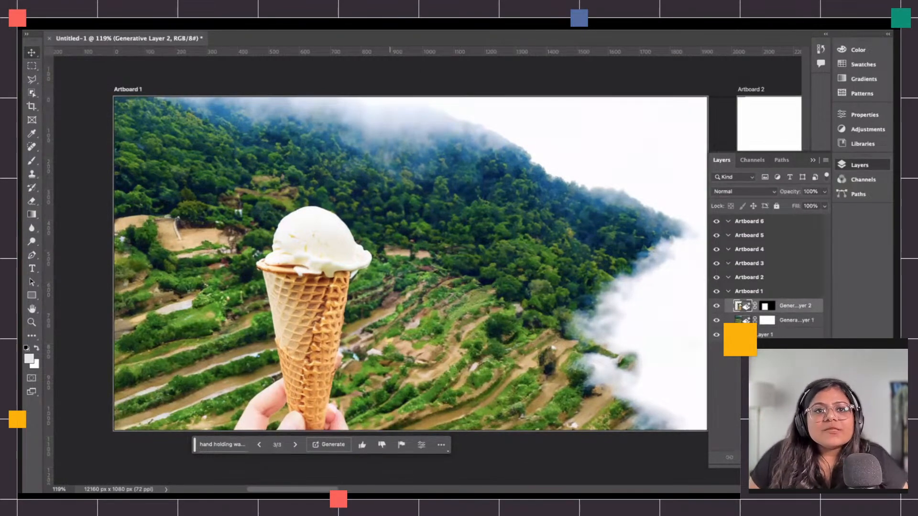
Open the Libraries panel and enter the Green Tea Matcha (AL) library.
click(389, 4)
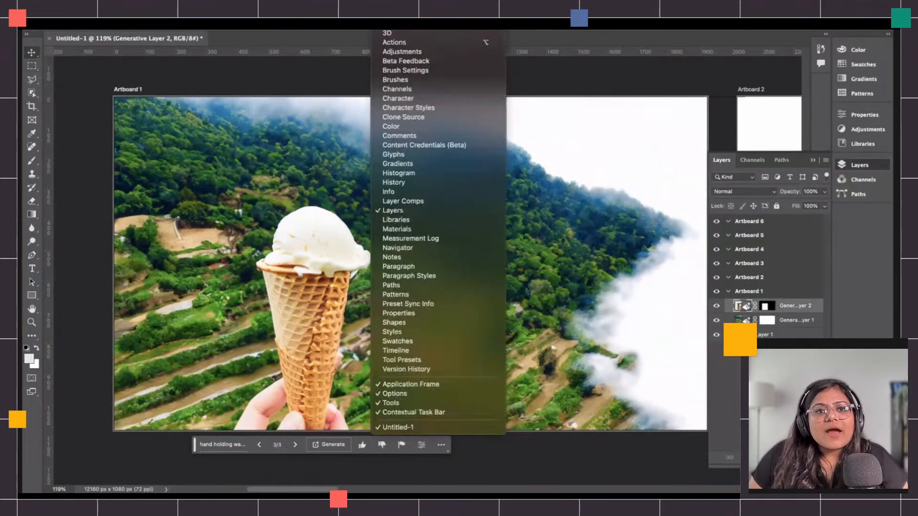
click(423, 220)
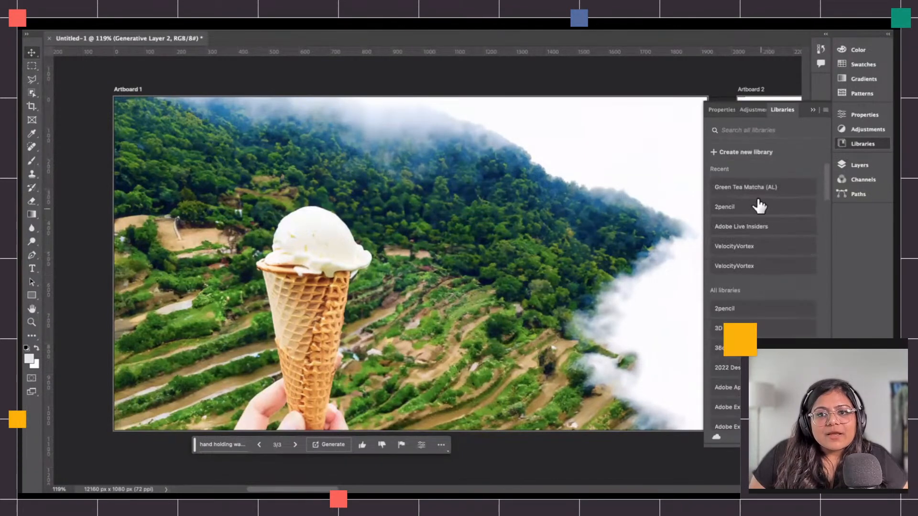
click(758, 189)
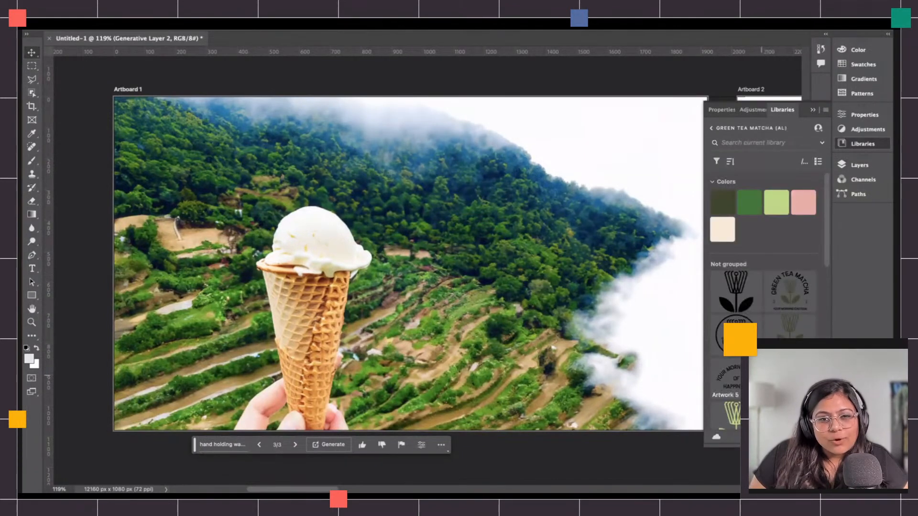
Place the "YOUR EVERYDAY ESSENTIAL" text artwork from the library onto the terraces right of the cone.
right_click(238, 490)
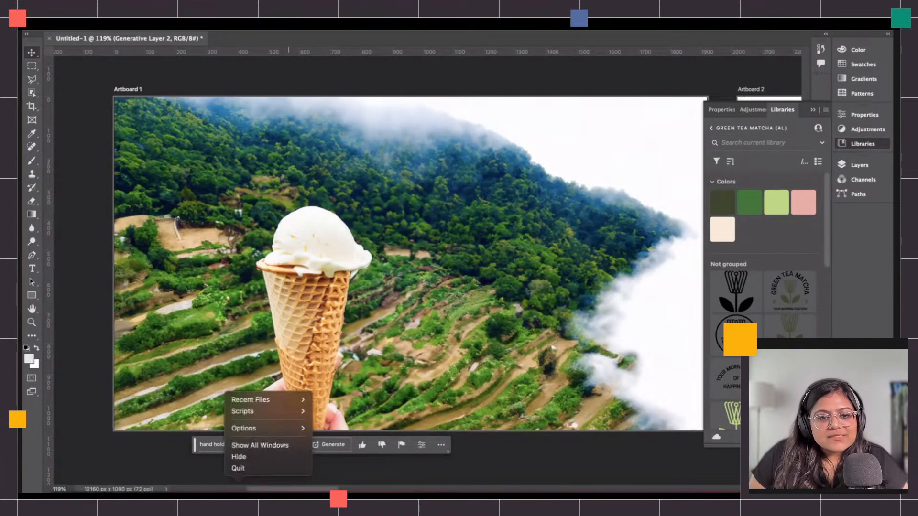
click(256, 468)
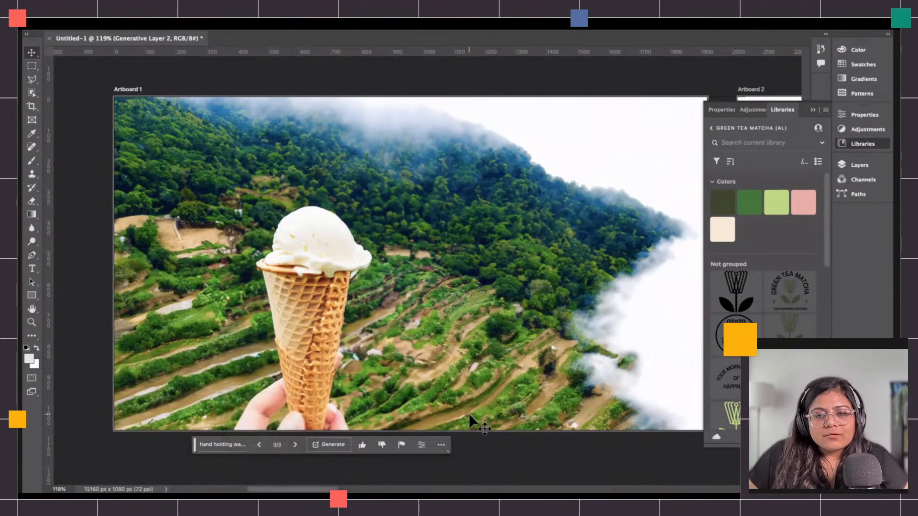
scroll(763, 263, down, 5)
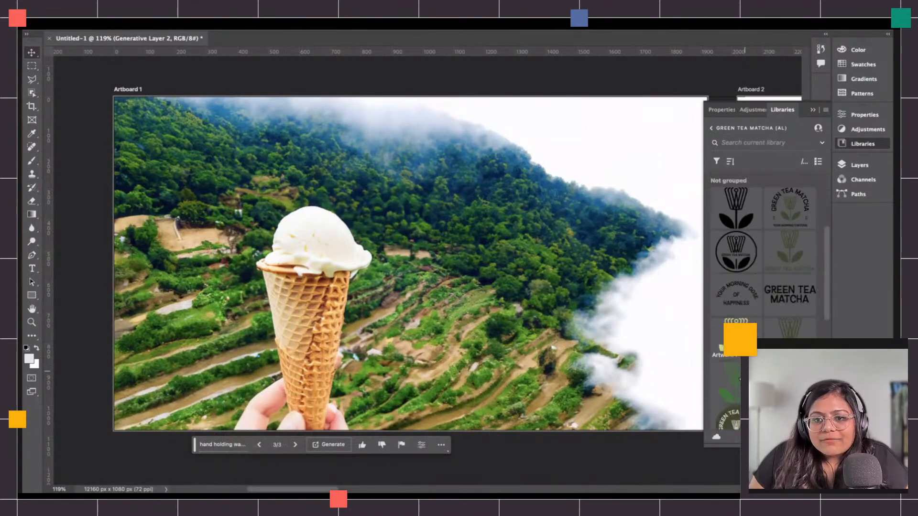
scroll(765, 286, down, 3)
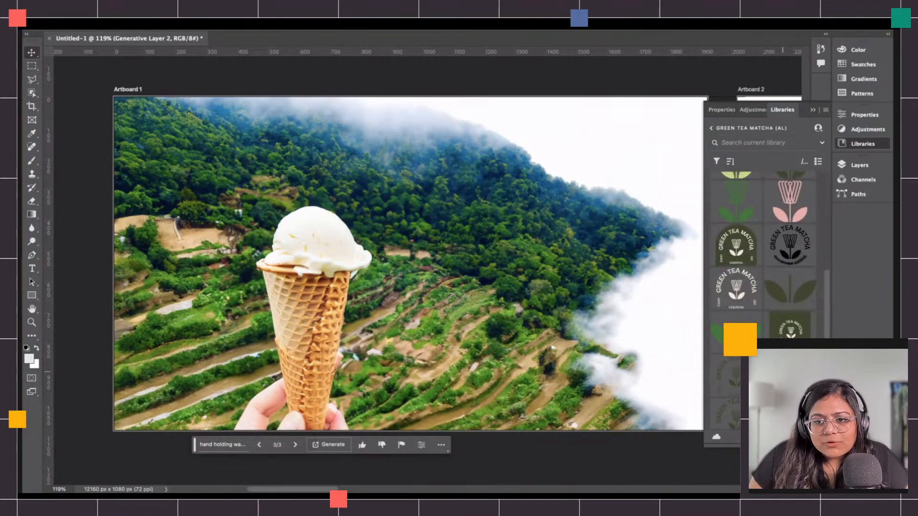
scroll(765, 286, down, 3)
scroll(737, 322, down, 2)
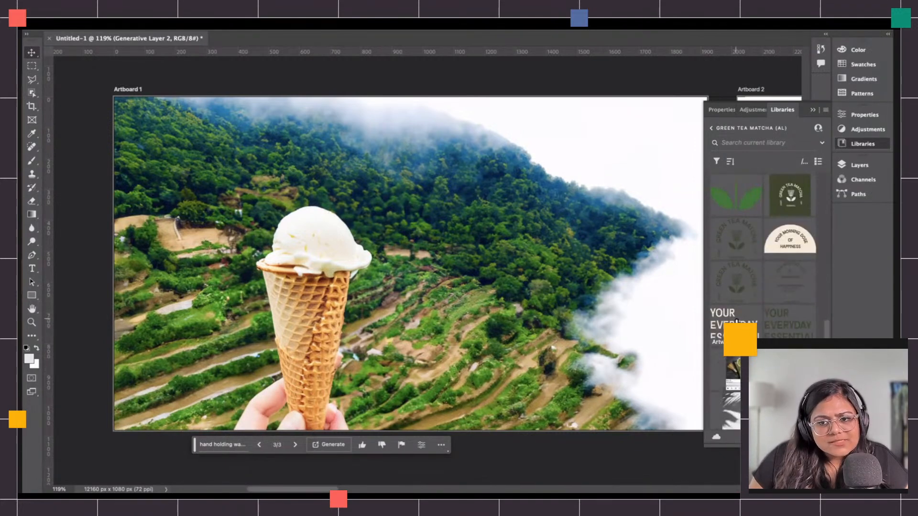
drag(737, 322, 542, 365)
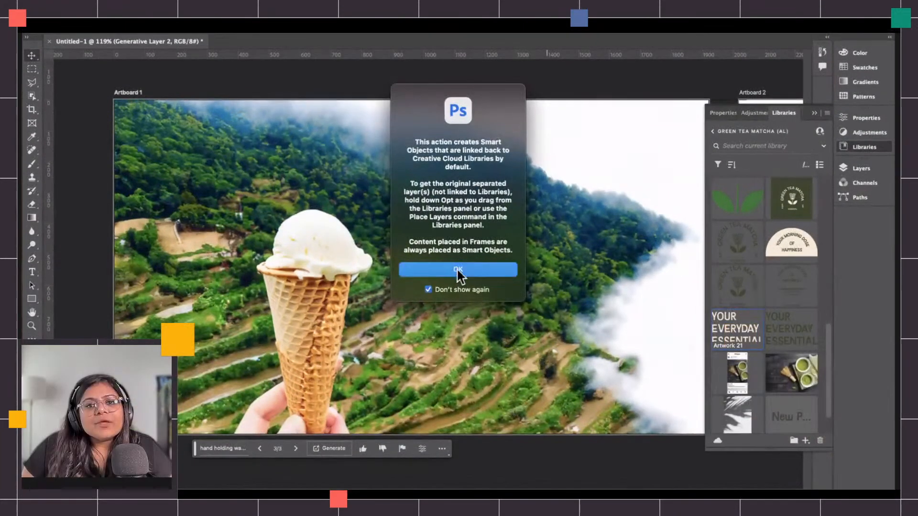
click(453, 267)
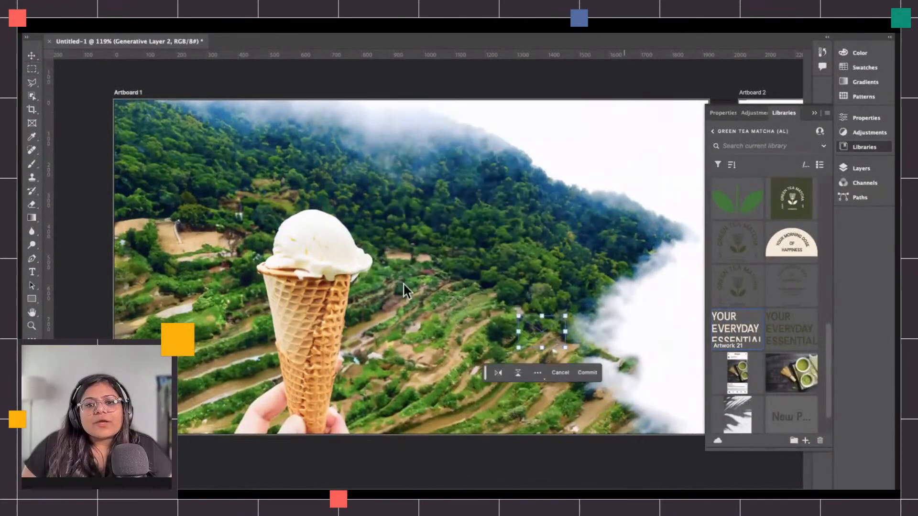
click(587, 373)
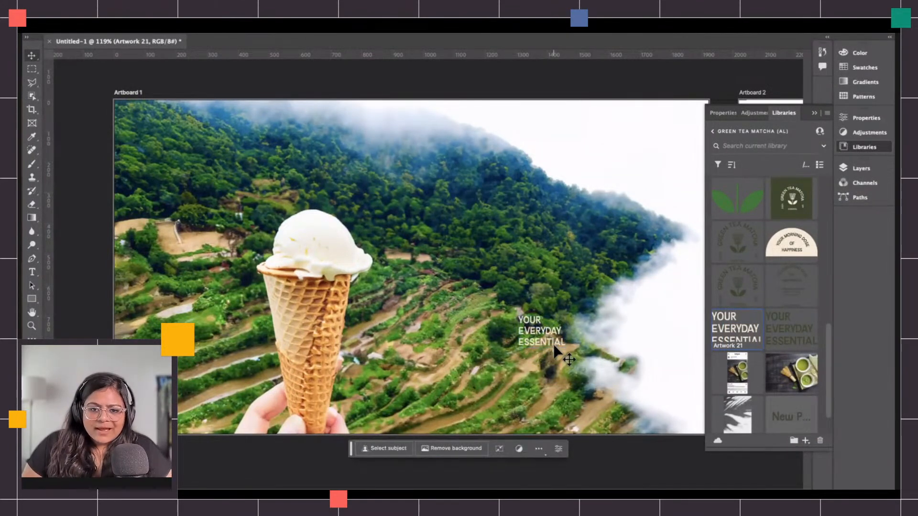
Try scaling the text artwork up toward the lower left, then shrink it back and commit.
drag(554, 352, 646, 378)
drag(588, 362, 616, 162)
drag(606, 163, 212, 363)
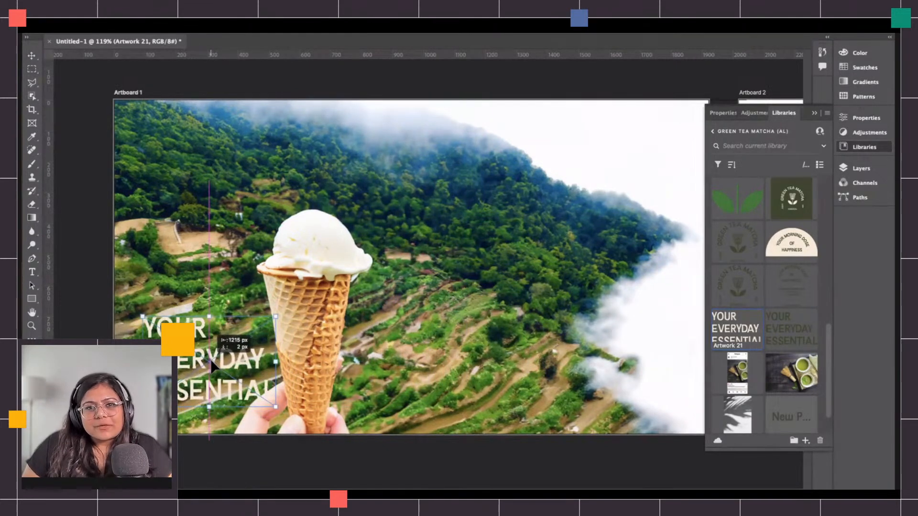
drag(213, 365, 213, 368)
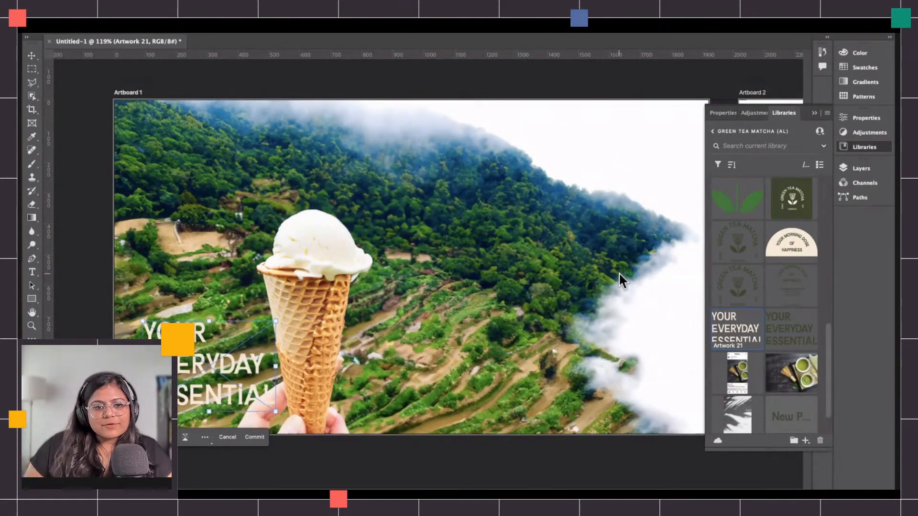
drag(218, 369, 576, 183)
key(Return)
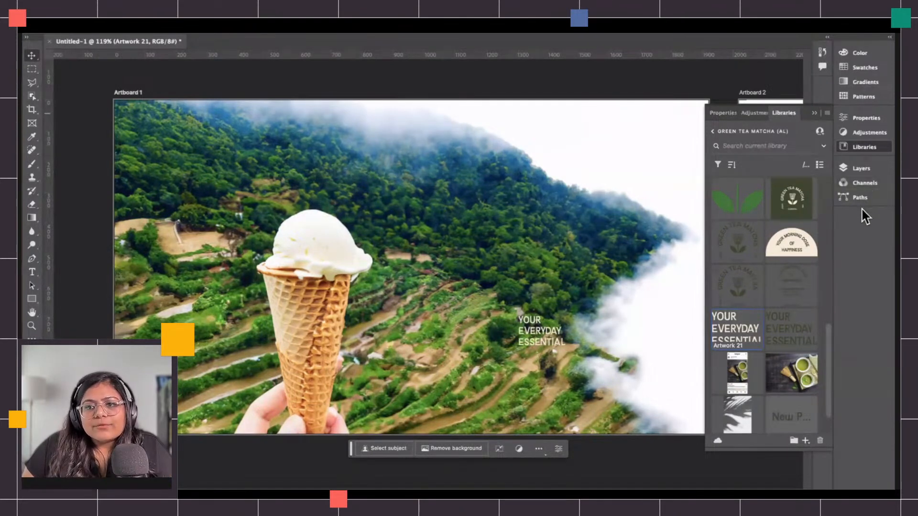
click(814, 113)
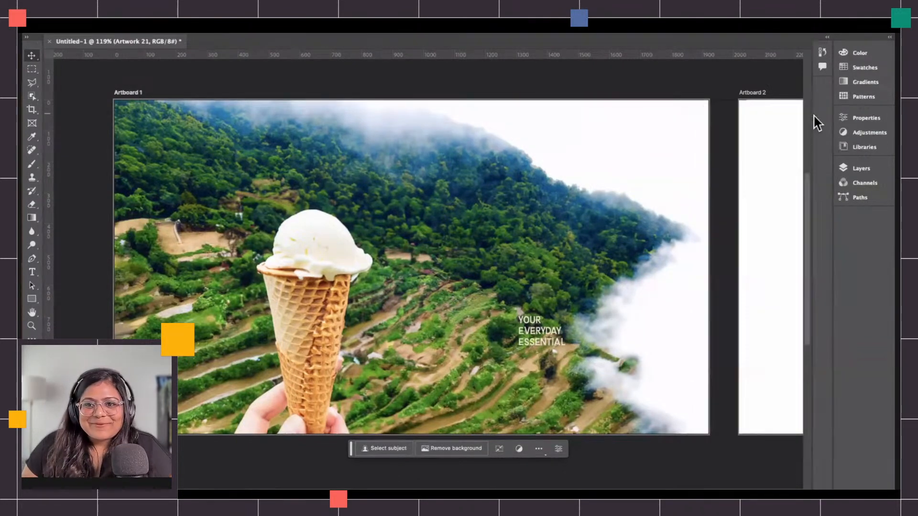
click(543, 337)
key(super+z)
key(super+shift+z)
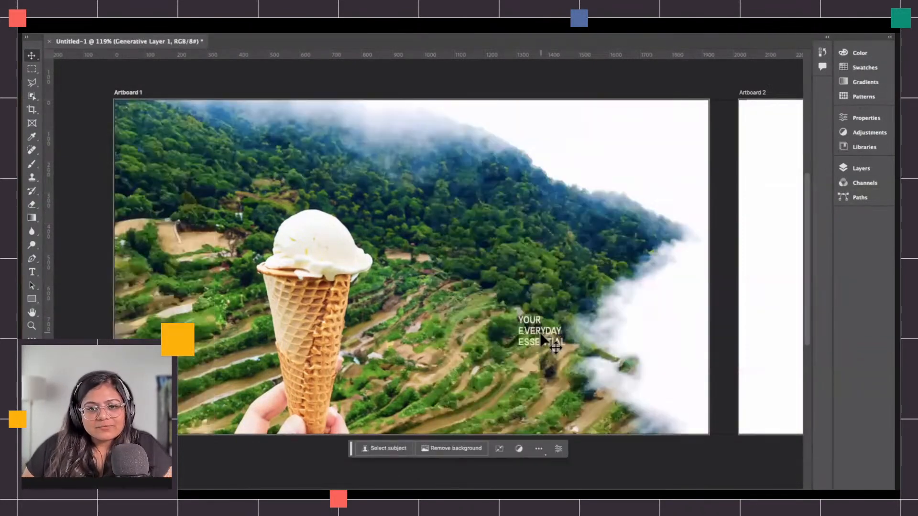
drag(542, 335, 523, 340)
key(super+z)
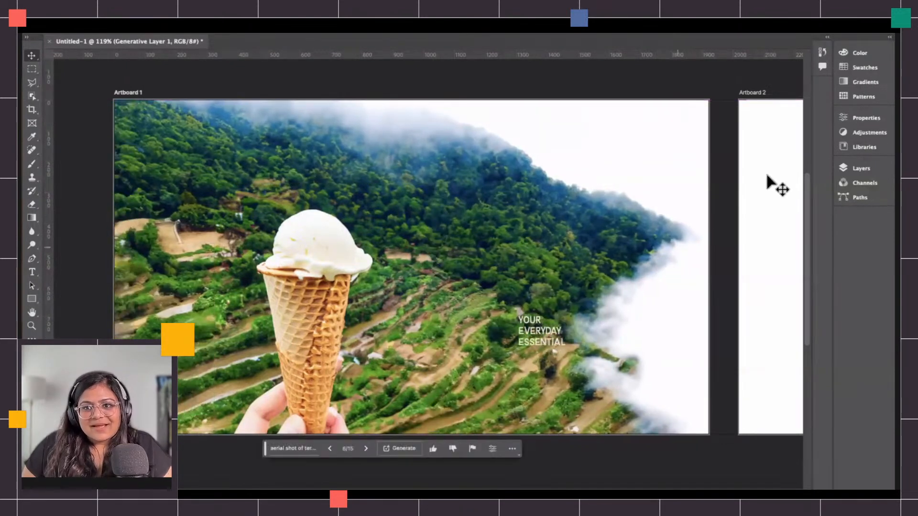
Delete the "YOUR EVERYDAY ESSENTIAL" text artwork layer.
click(849, 170)
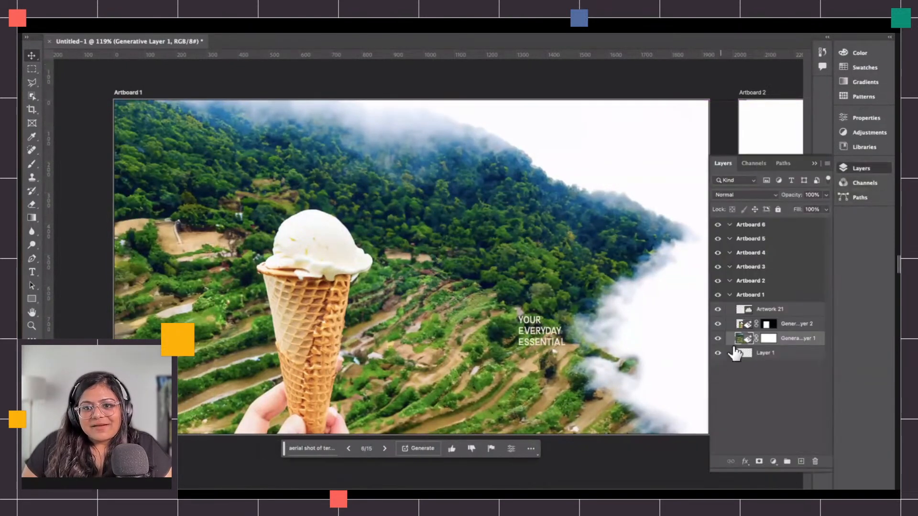
click(718, 309)
click(767, 309)
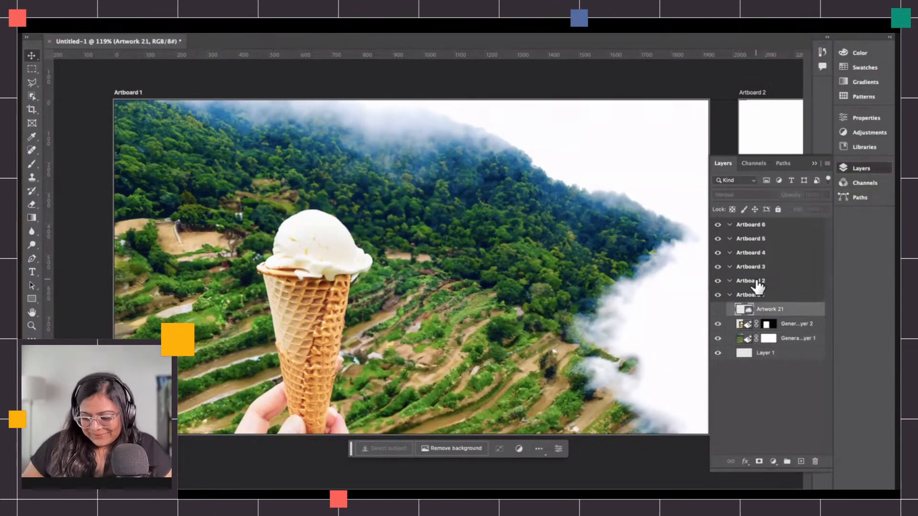
key(Delete)
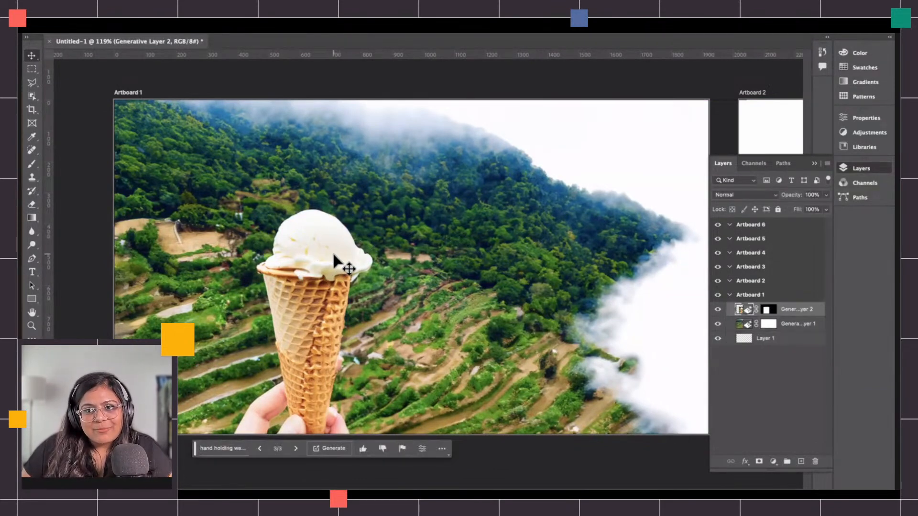
Try selecting the ice cream scoop with Color Range by sampling colors on the scoop.
click(254, 1)
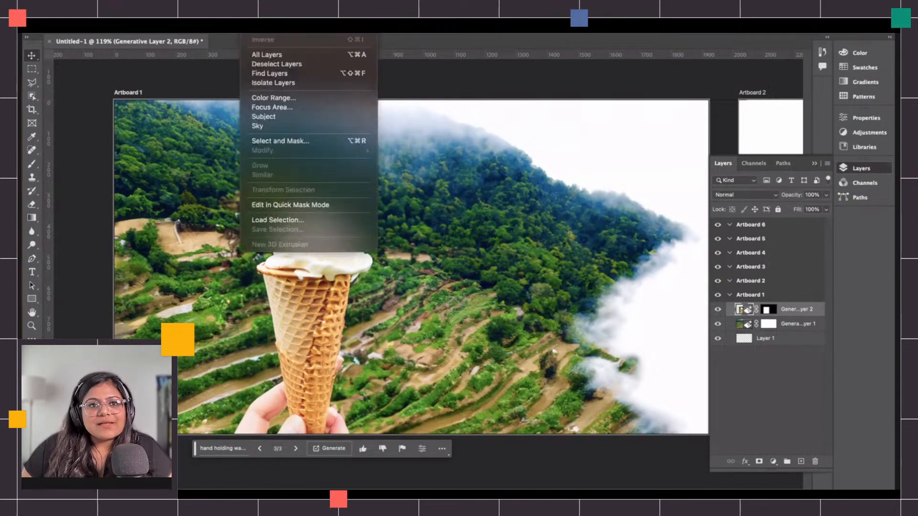
click(795, 307)
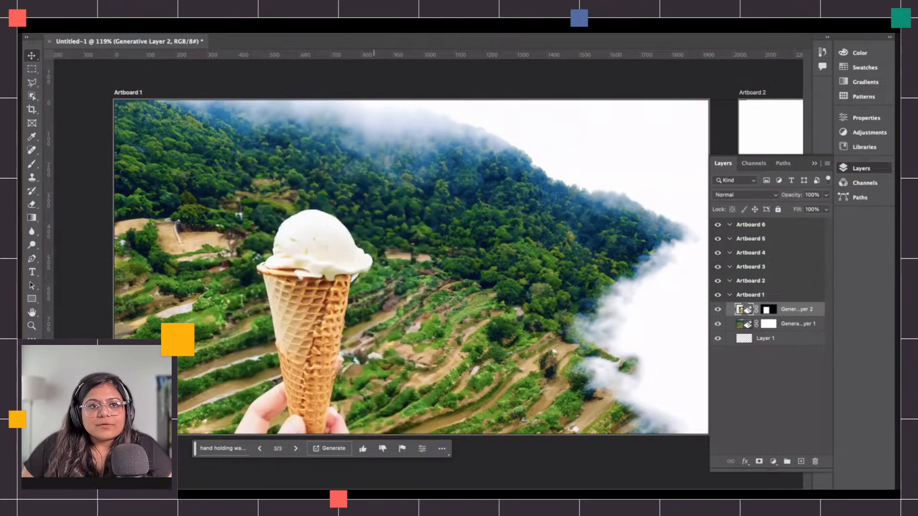
click(254, 1)
click(292, 98)
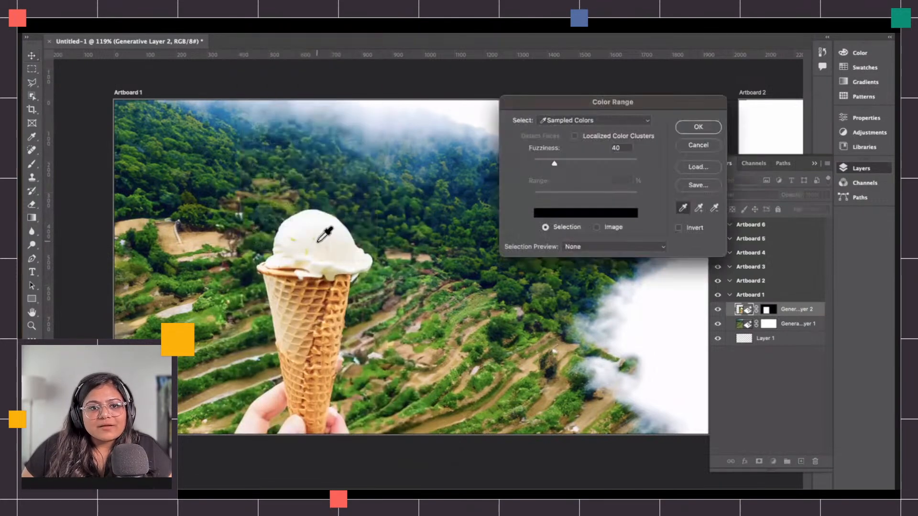
click(308, 223)
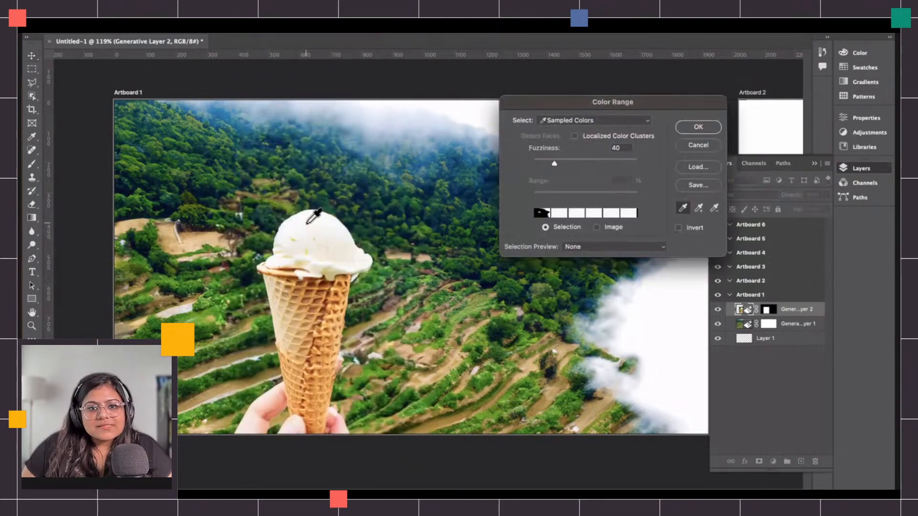
click(324, 248)
click(312, 258)
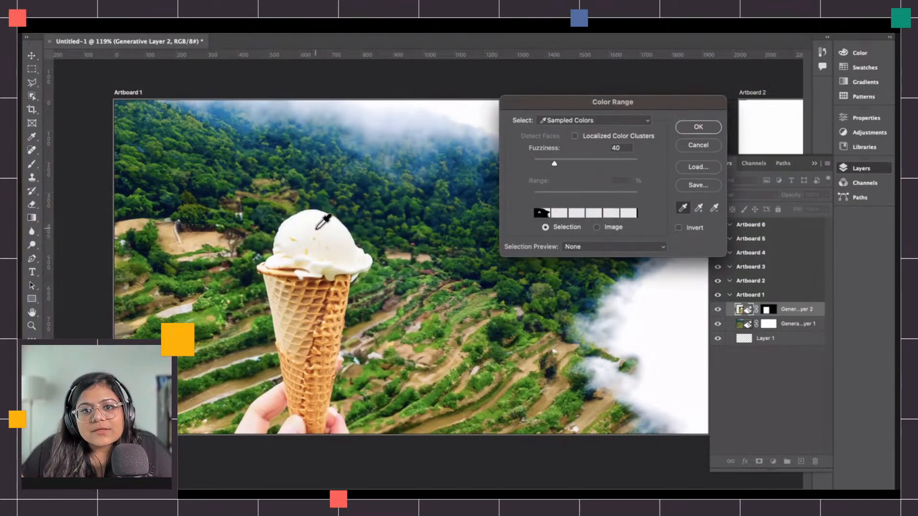
click(318, 235)
click(318, 248)
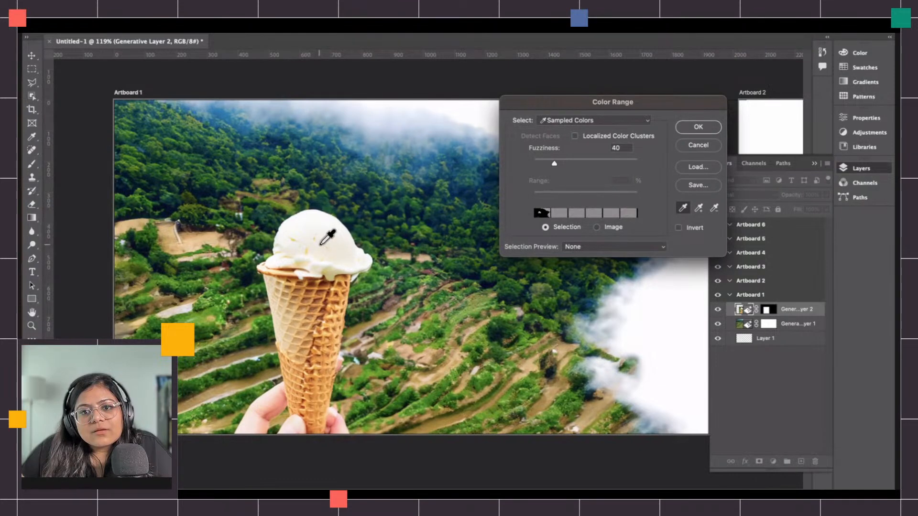
click(319, 247)
click(686, 145)
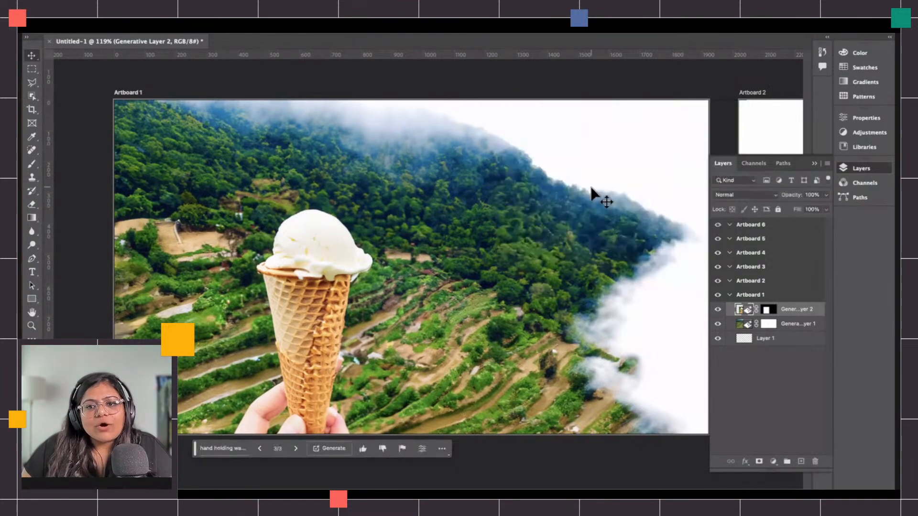
Select the ice cream scoop with the Quick Selection tool.
click(32, 97)
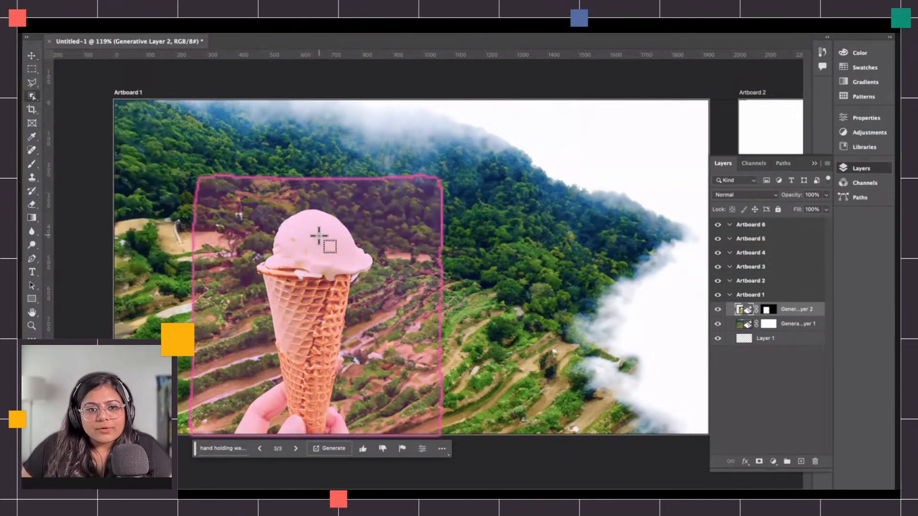
right_click(32, 96)
click(74, 107)
drag(306, 250, 312, 241)
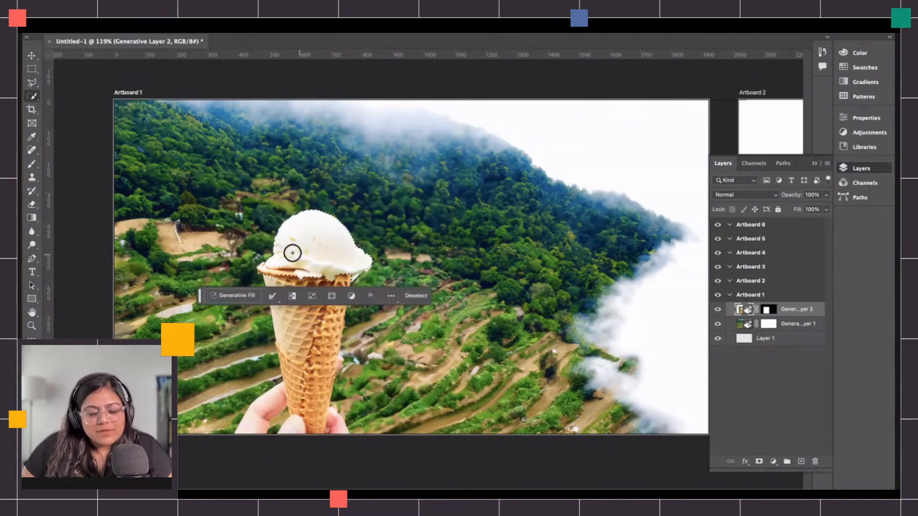
Extend the selection along the scoop's rim with a smaller brush and copy the scoop to a new layer.
key(ctrl+plus)
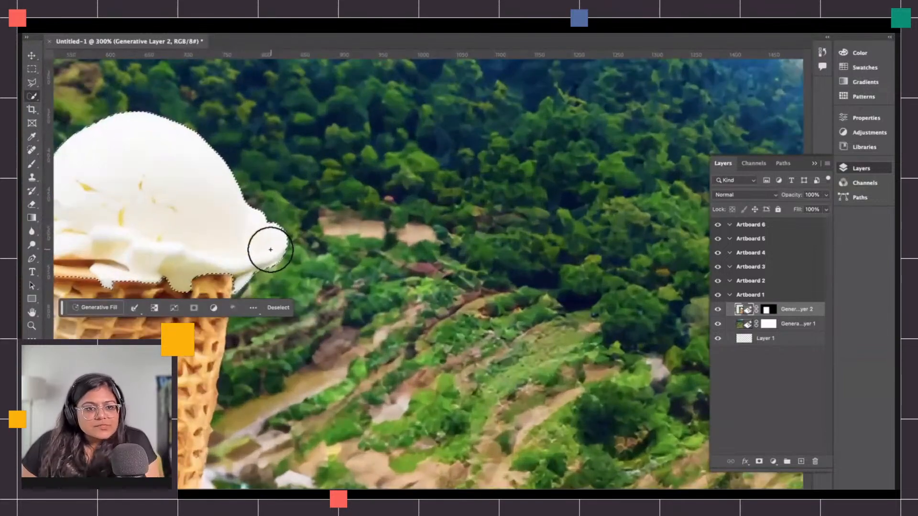
key(ctrl+plus)
scroll(269, 252, left, 1)
key(bracketleft)
key(bracketleft)
key(bracketleft)
key(bracketleft)
key(bracketleft)
key(bracketleft)
key(bracketleft)
key(bracketleft)
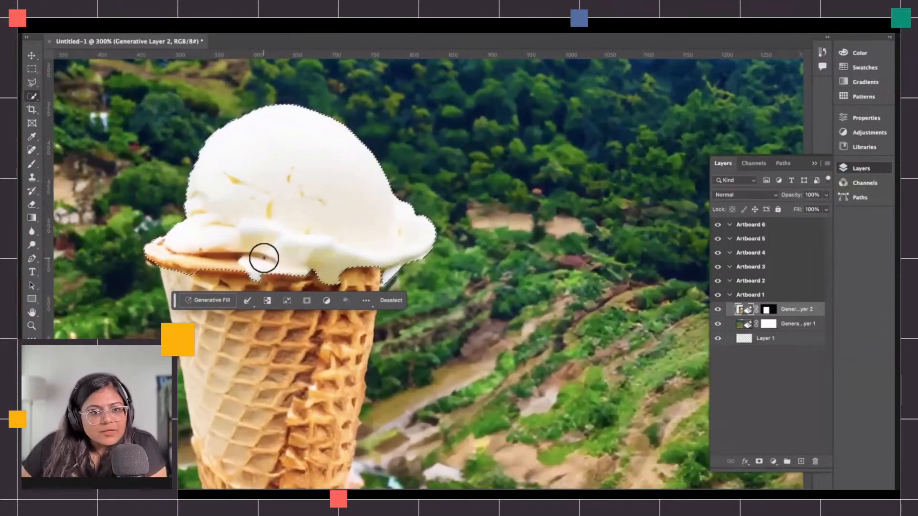
mouse_move(227, 264)
mouse_down()
mouse_move(177, 269)
mouse_move(144, 252)
mouse_move(170, 261)
mouse_up()
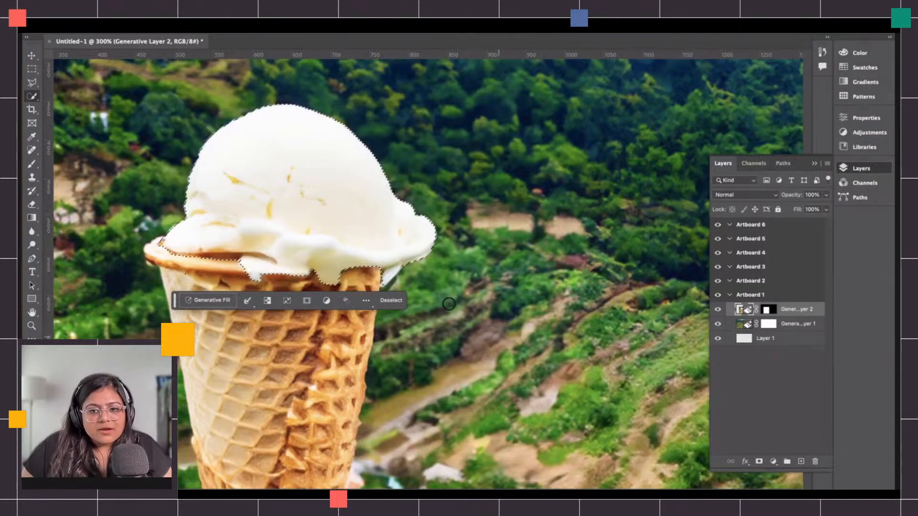
key(ctrl+j)
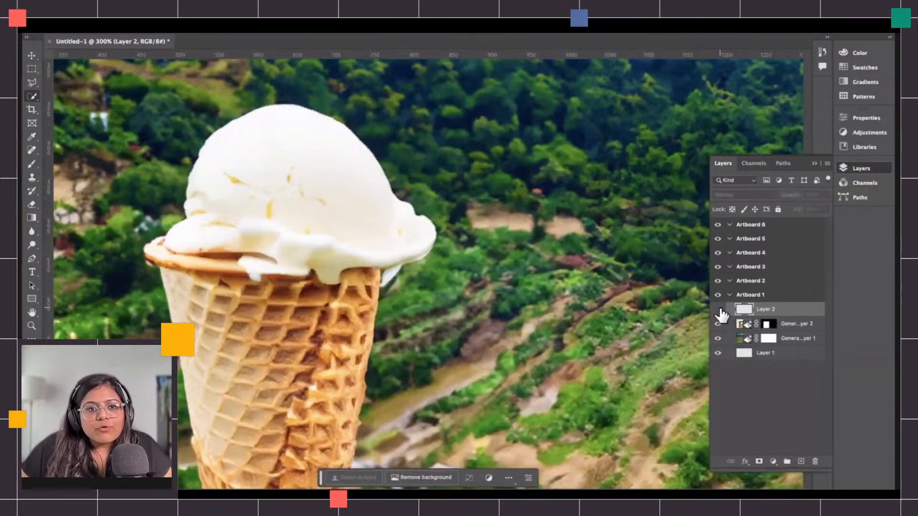
Toggle the ice cream generative layer's visibility to check the copied scoop layer.
click(718, 324)
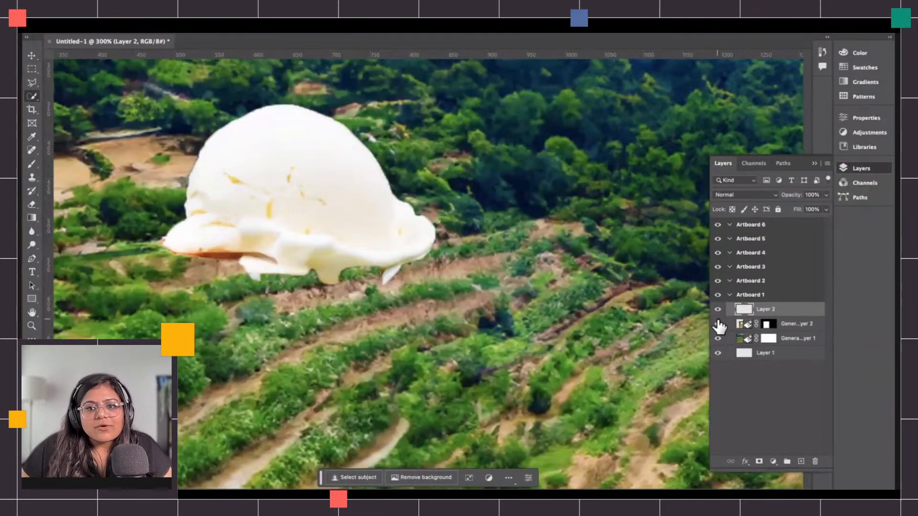
click(718, 324)
key(ctrl+0)
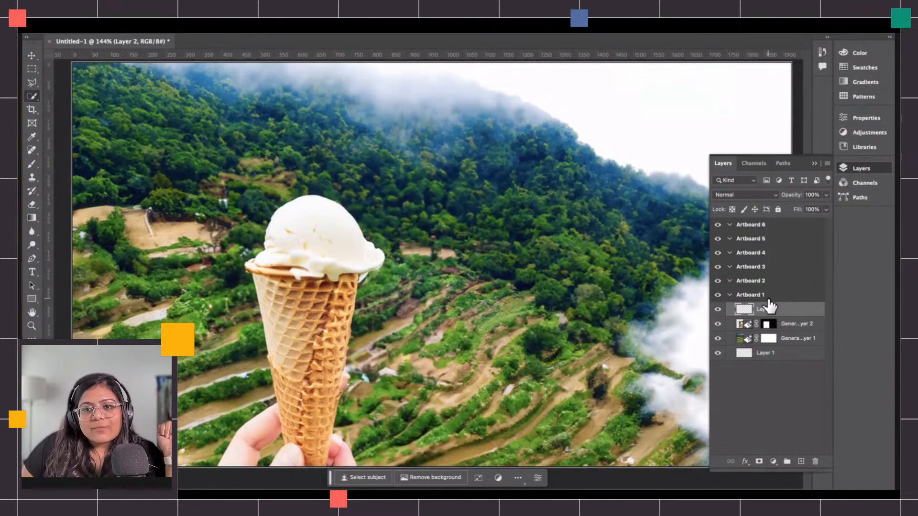
Add a Hue/Saturation adjustment layer with Colorize on, hue 141 and saturation 25.
click(774, 461)
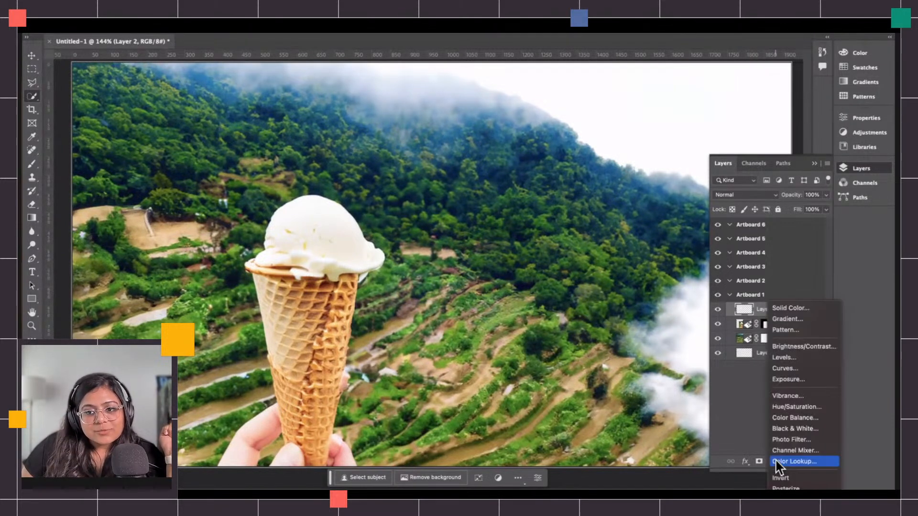
click(802, 408)
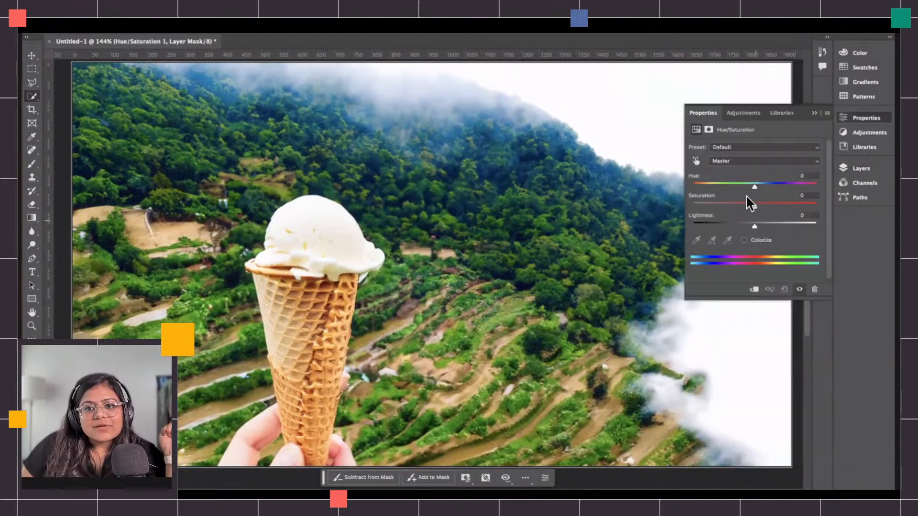
click(744, 240)
click(727, 184)
drag(741, 186, 744, 186)
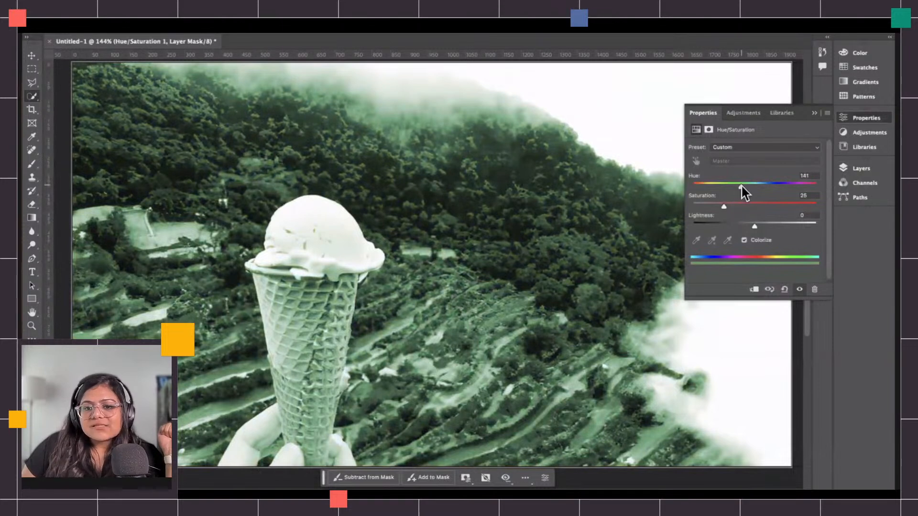
Clip the Hue/Saturation layer to the scoop layer and set hue 150 and saturation 39.
click(860, 170)
right_click(796, 309)
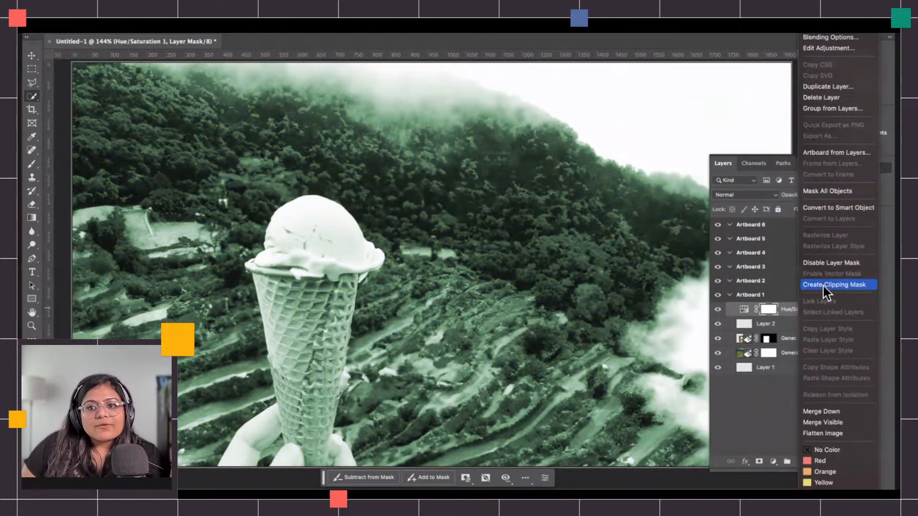
click(823, 286)
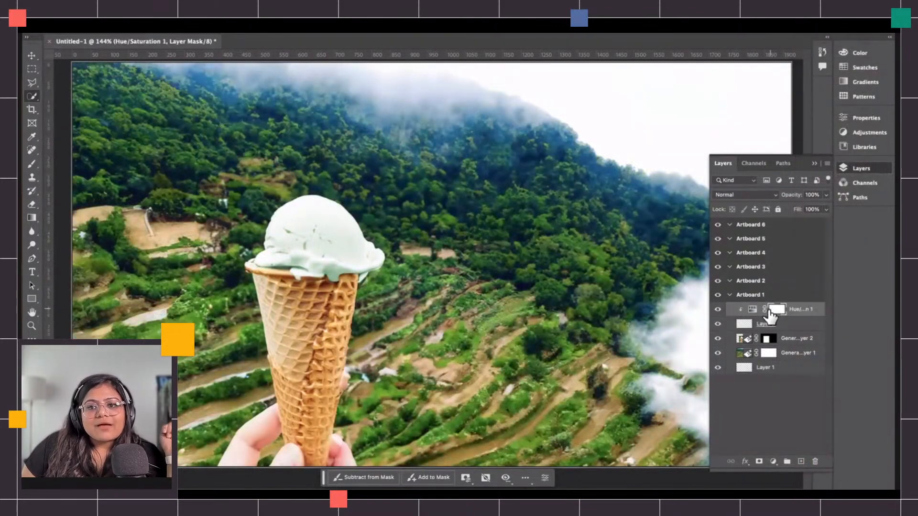
double_click(752, 310)
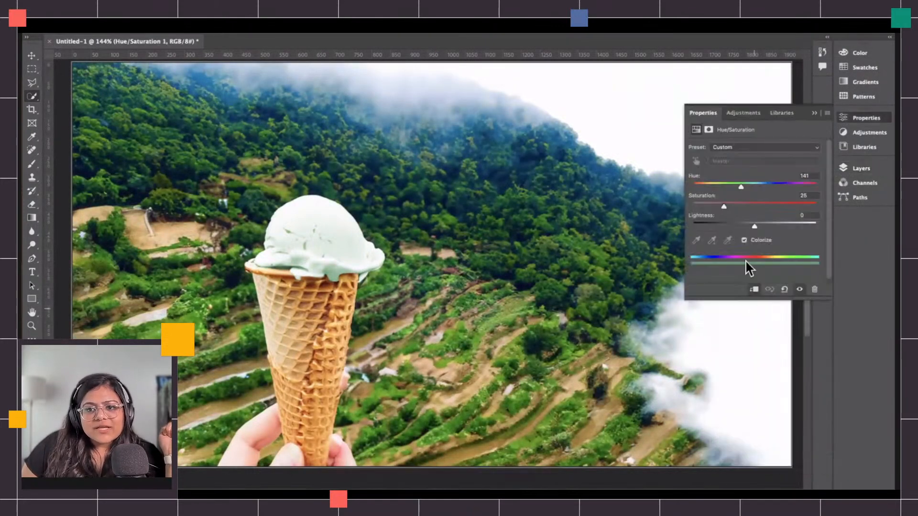
mouse_move(742, 191)
mouse_down()
mouse_move(752, 190)
mouse_move(739, 194)
mouse_move(744, 189)
mouse_move(755, 207)
mouse_move(748, 186)
mouse_move(742, 207)
mouse_up()
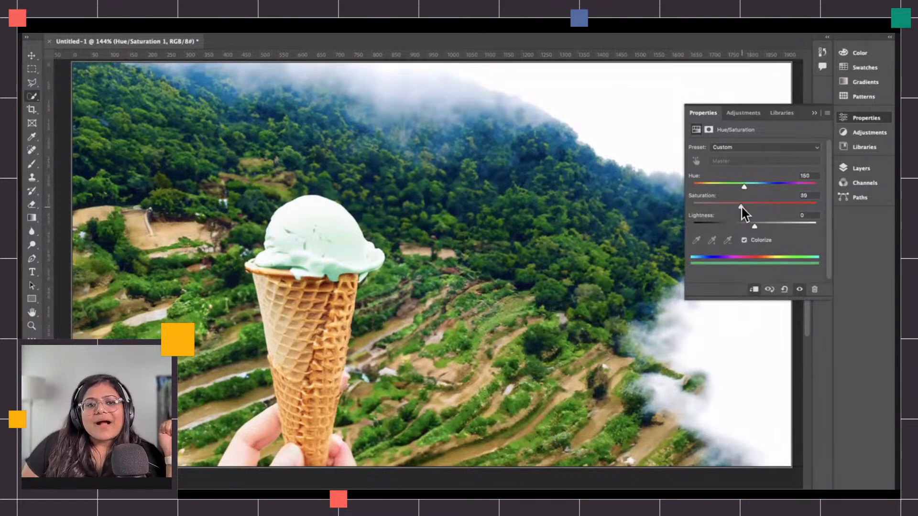
Place the Green Tea Matcha badge artwork from the library at the image's lower right and resize it.
click(785, 406)
key(super+minus)
key(super+minus)
scroll(532, 325, right, 3)
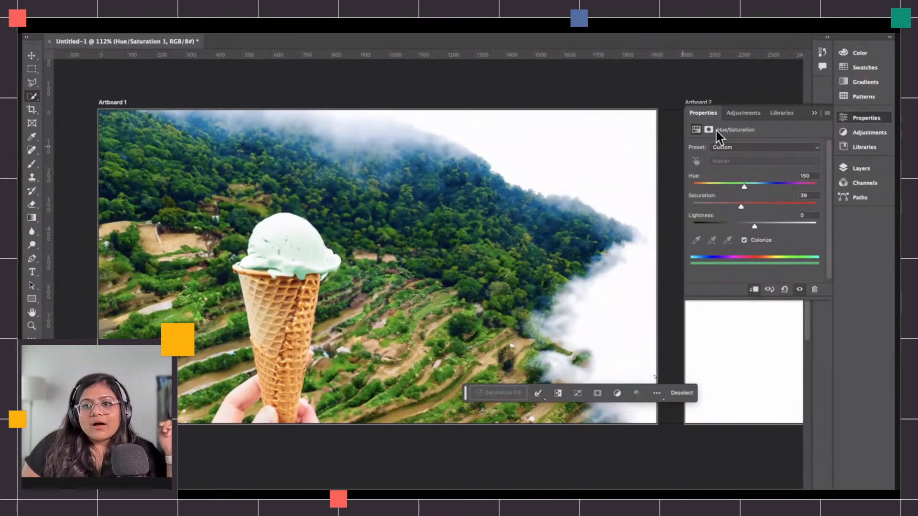
click(781, 114)
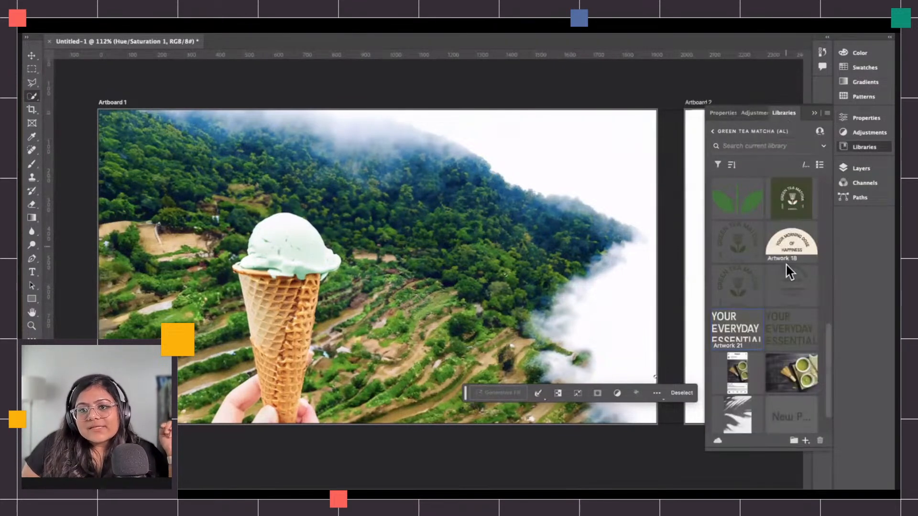
scroll(743, 348, down, 2)
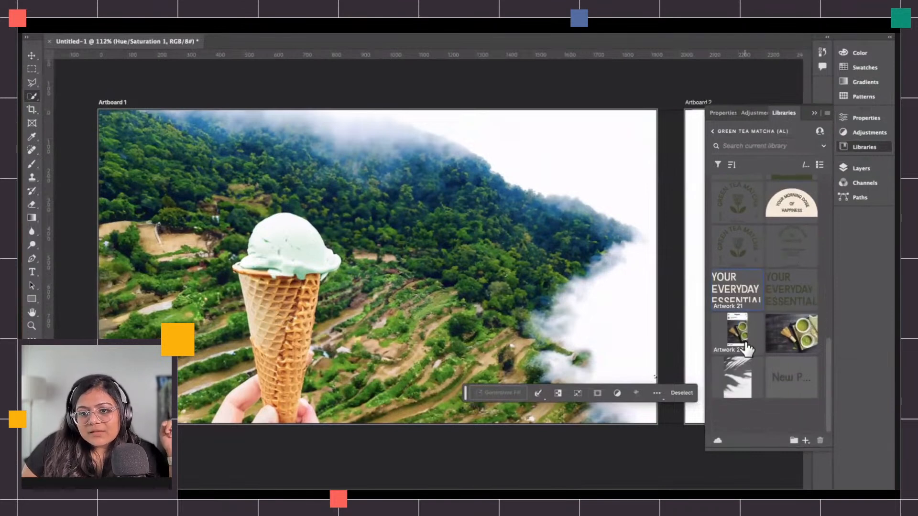
scroll(744, 352, up, 5)
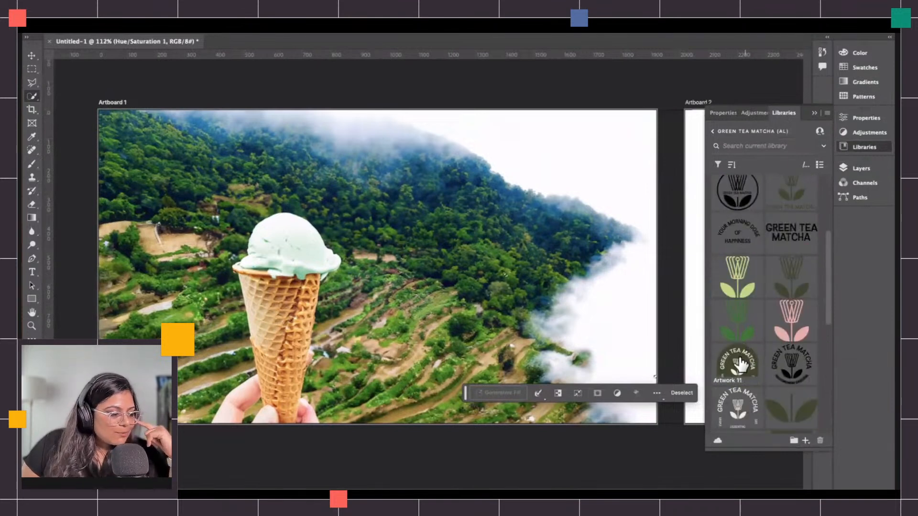
scroll(771, 306, up, 5)
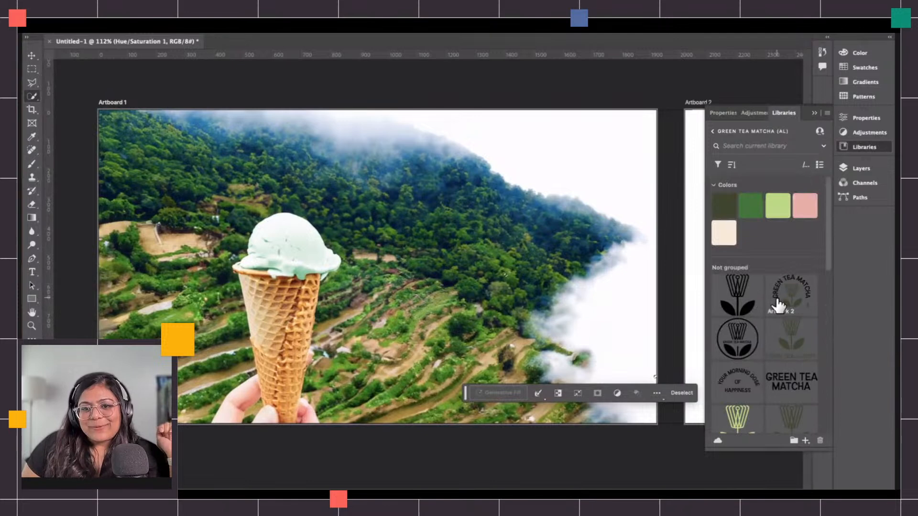
scroll(784, 351, down, 8)
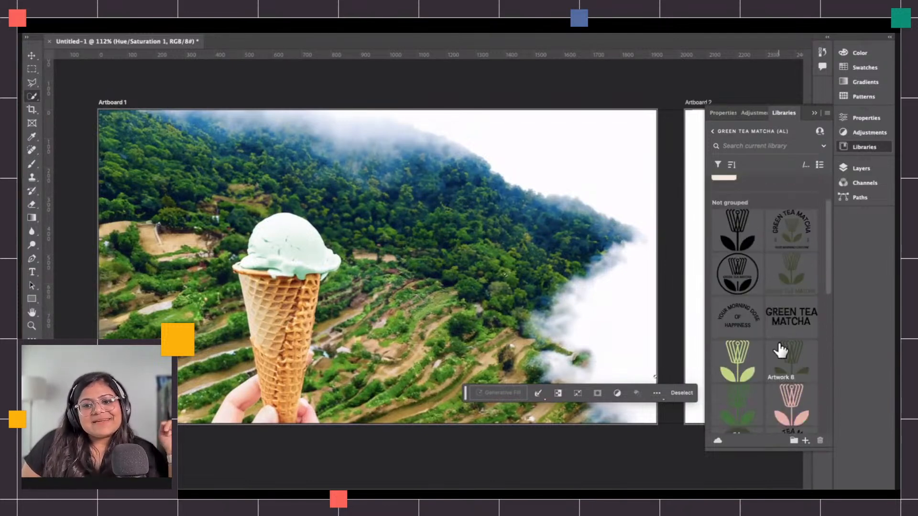
drag(738, 290, 595, 371)
mouse_move(626, 338)
mouse_down()
mouse_move(651, 314)
mouse_move(601, 352)
mouse_up()
key(Return)
key(w)
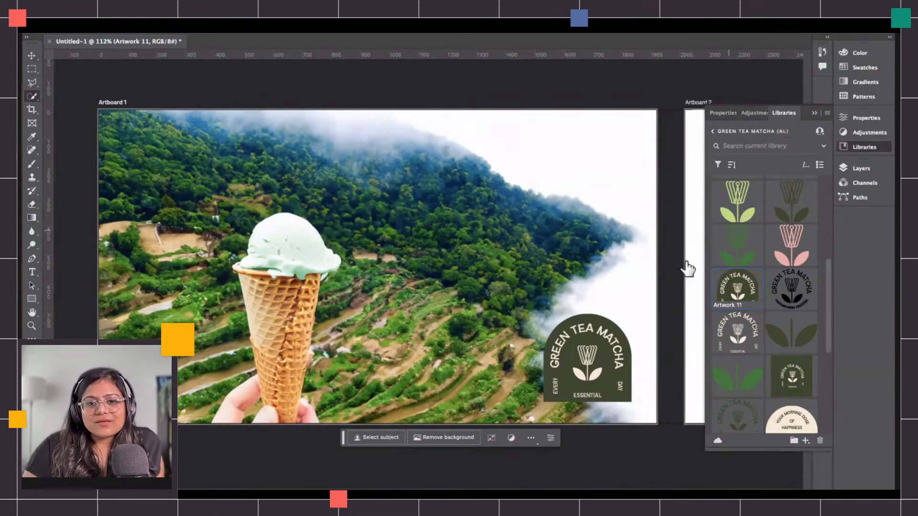
Add an off-white Solid Color fill layer to Artboard 2.
scroll(589, 259, right, 10)
scroll(589, 260, right, 1)
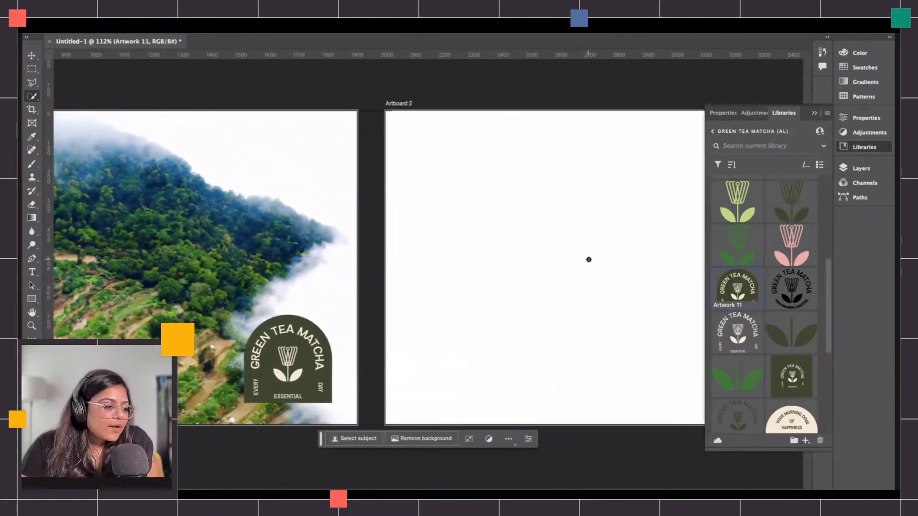
scroll(589, 260, right, 10)
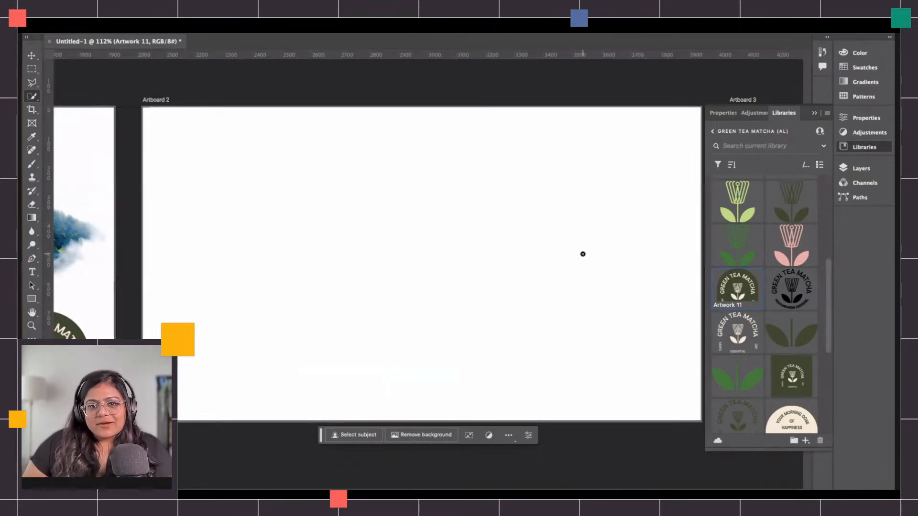
scroll(583, 254, right, 3)
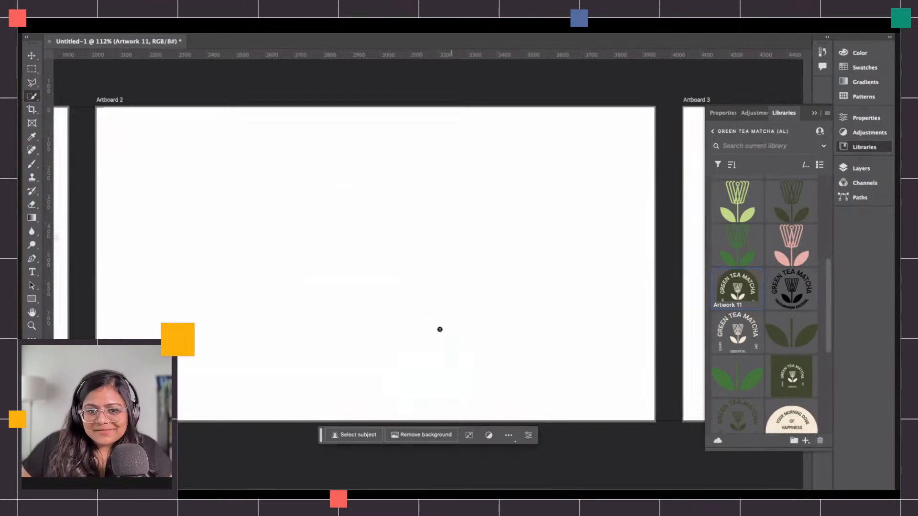
key(v)
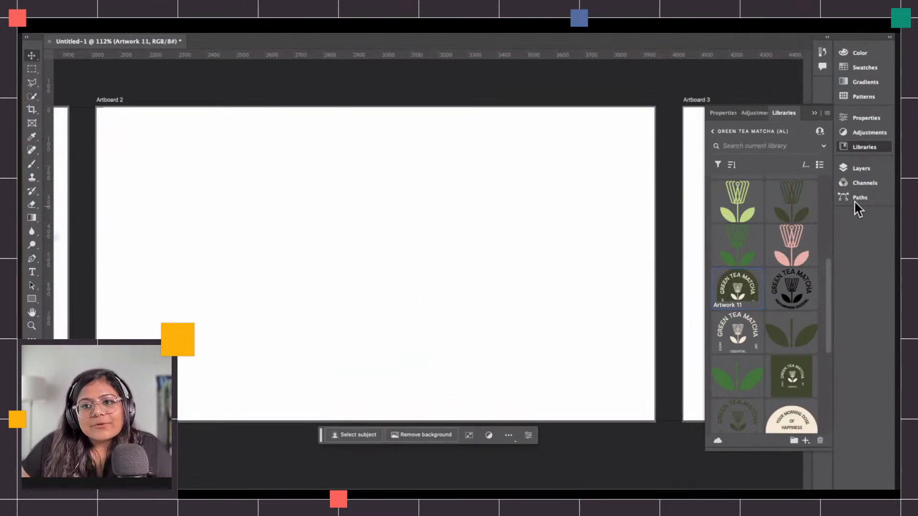
click(856, 173)
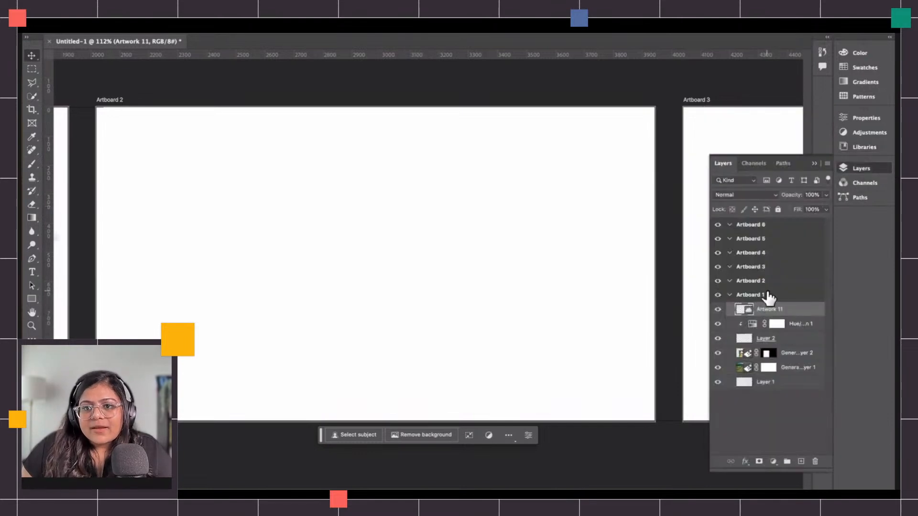
click(730, 294)
click(746, 282)
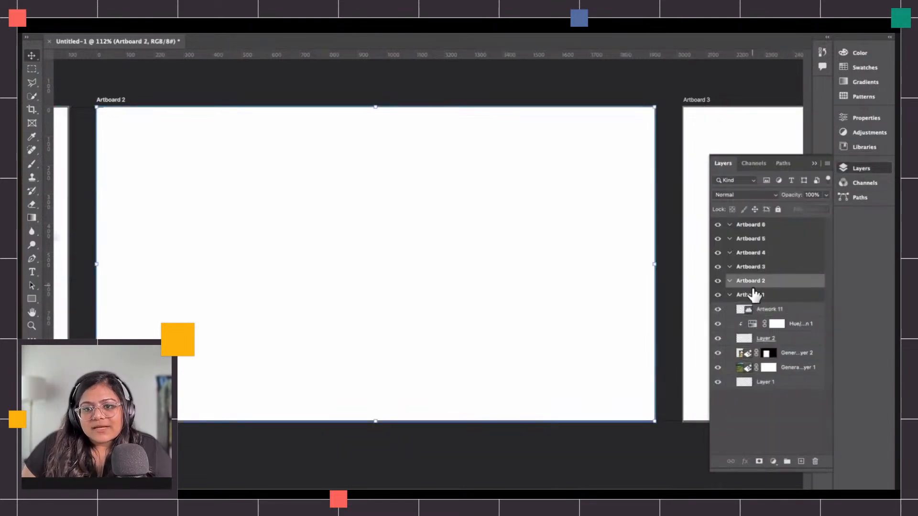
click(775, 462)
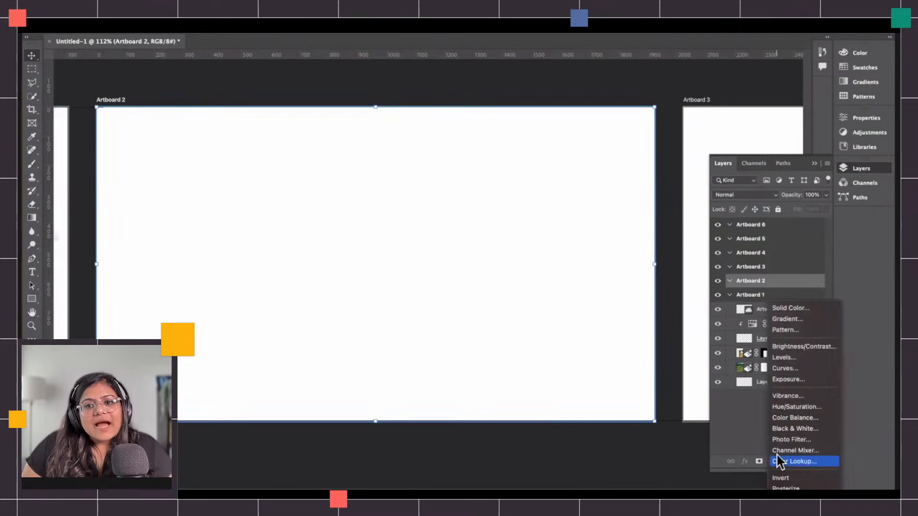
click(792, 311)
mouse_move(379, 209)
mouse_down()
mouse_move(338, 211)
mouse_move(326, 201)
mouse_up()
click(561, 192)
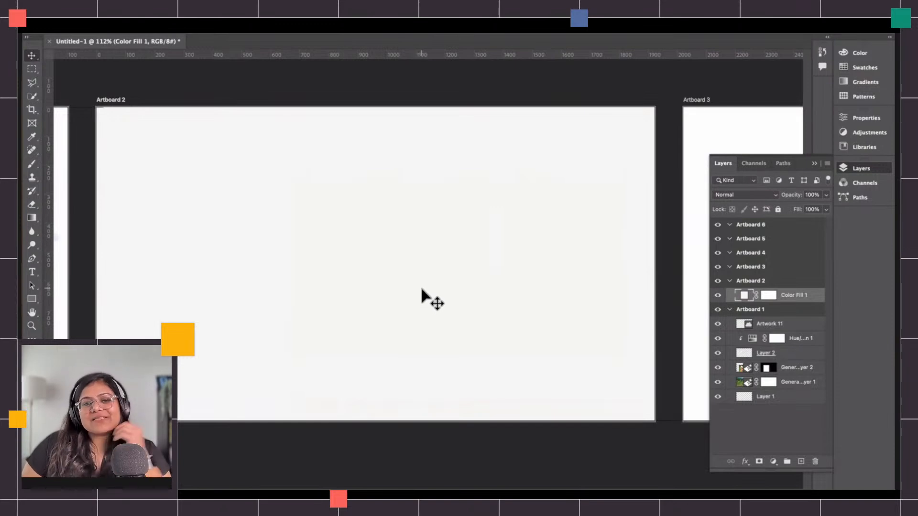
Select two square areas on Artboard 2 and generate "blank business cards" with Generative Fill.
click(32, 70)
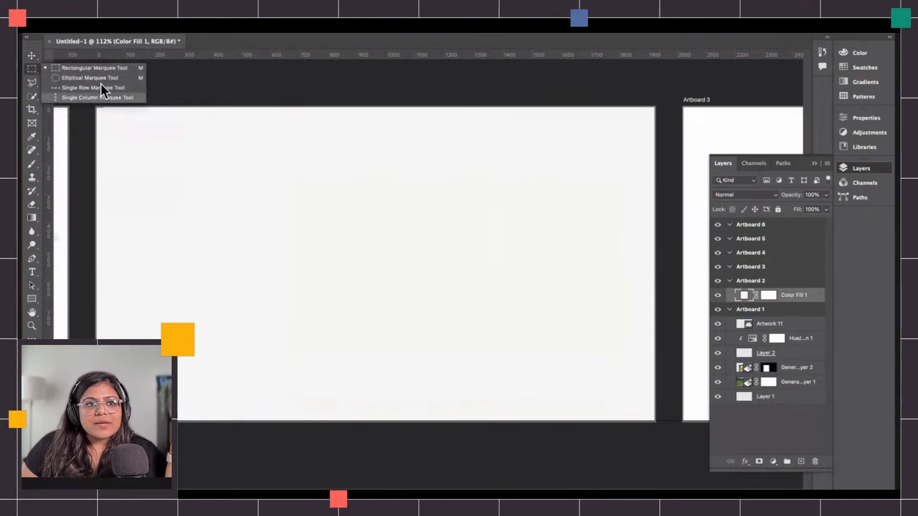
click(74, 68)
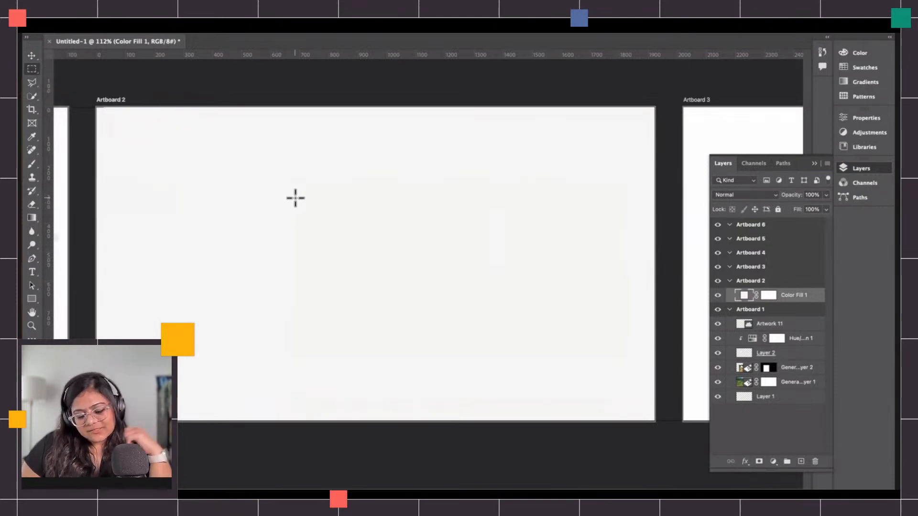
drag(281, 191, 373, 293)
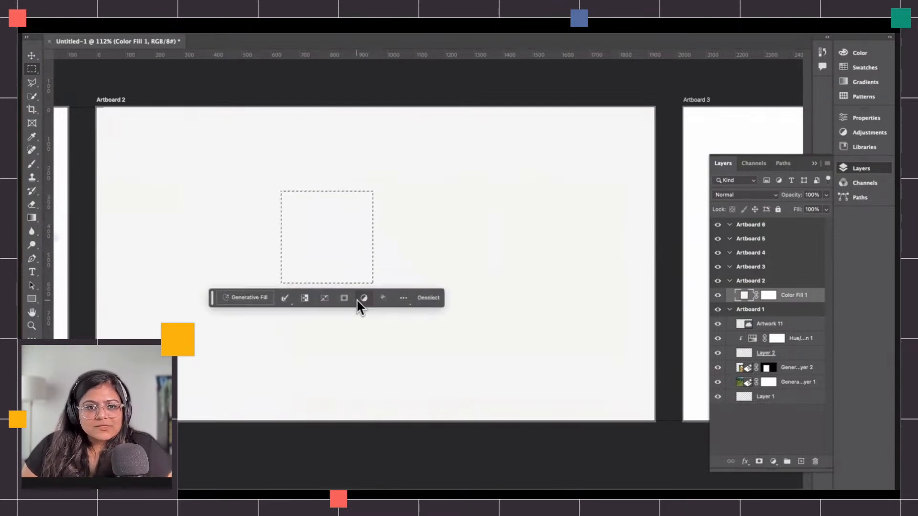
drag(388, 260, 488, 359)
drag(255, 170, 354, 269)
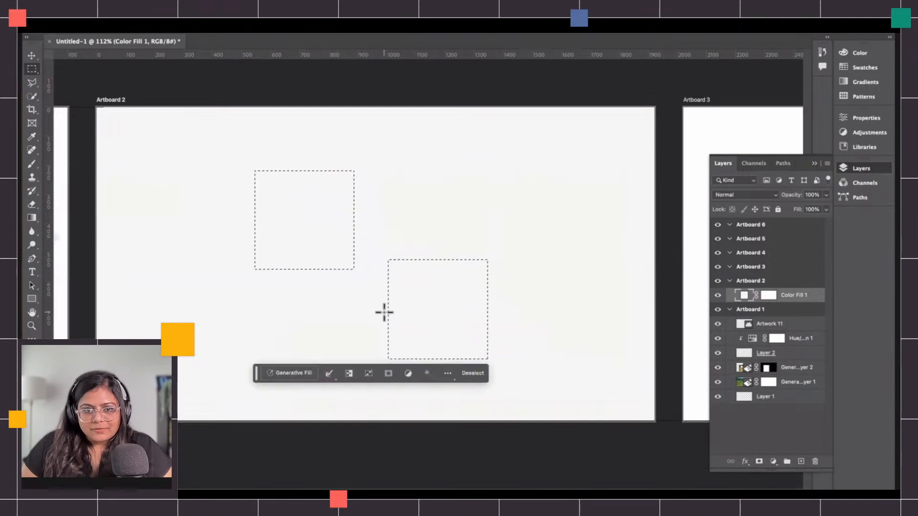
click(292, 374)
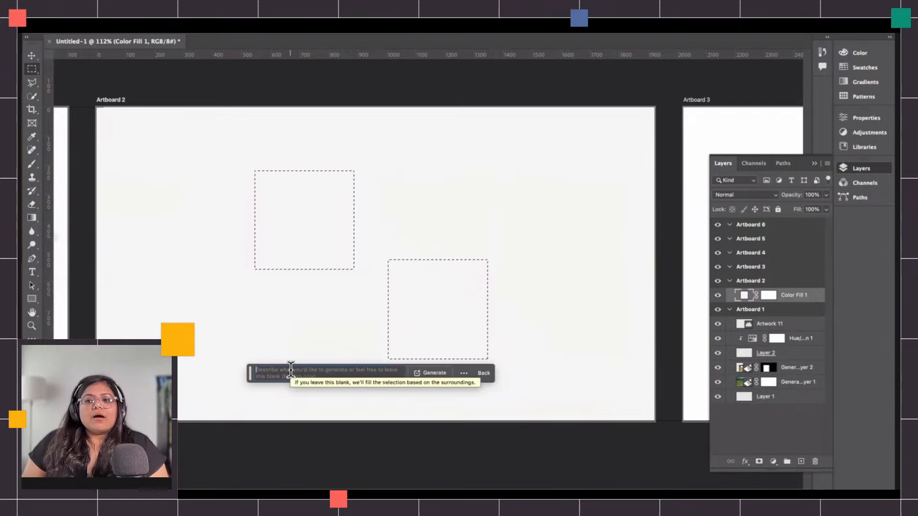
text(blank b)
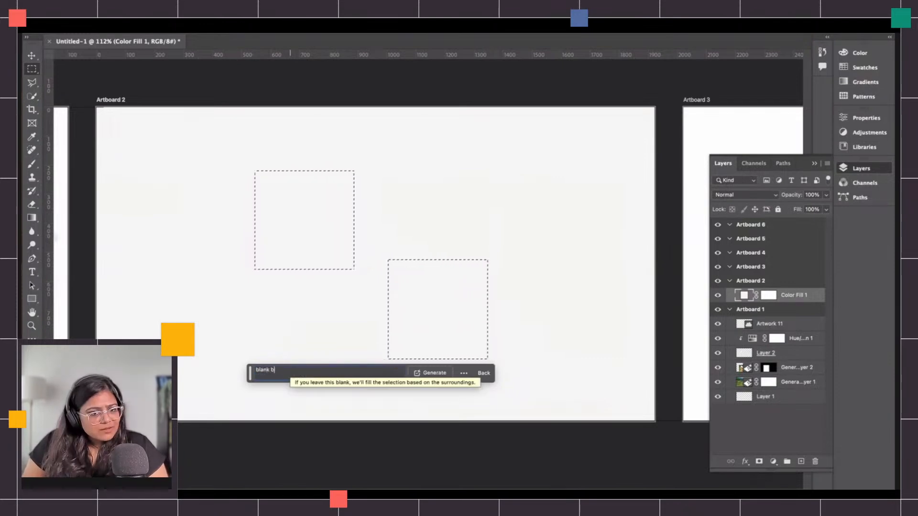
text(usiness cards)
key(Return)
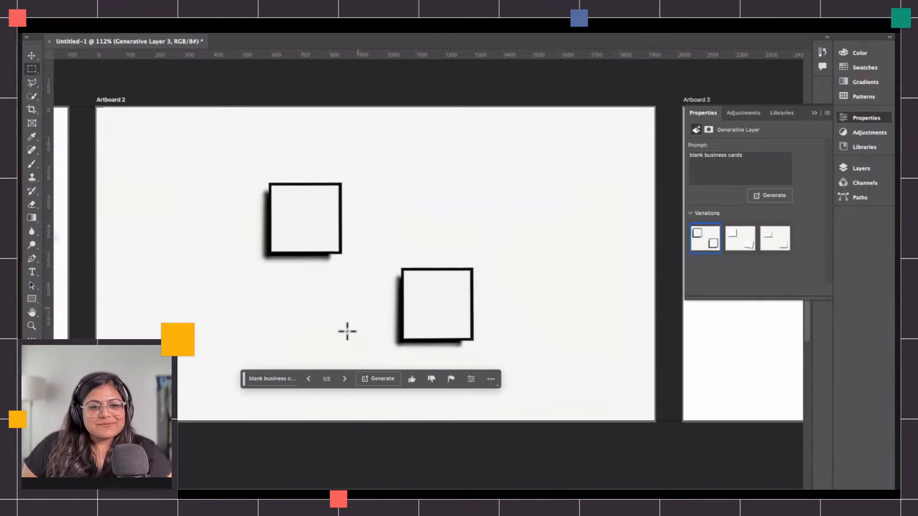
Browse the business card variations and keep the third one.
click(344, 379)
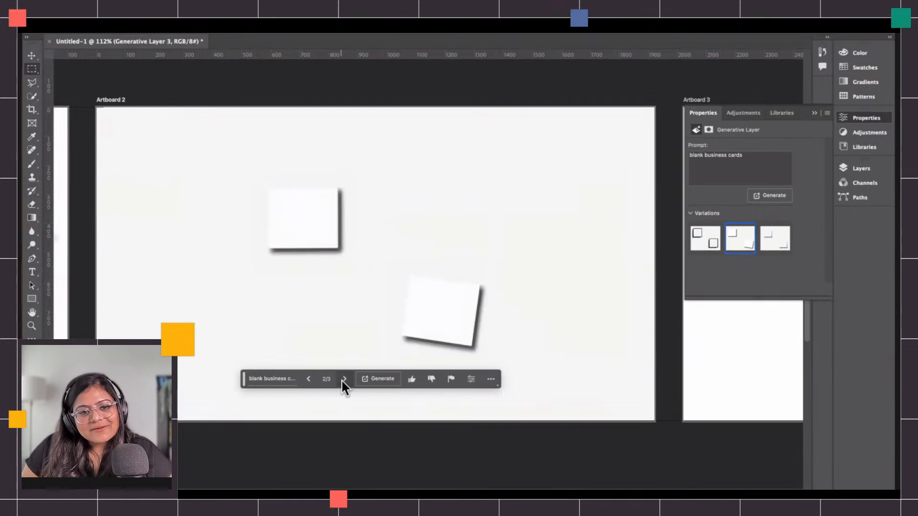
click(344, 379)
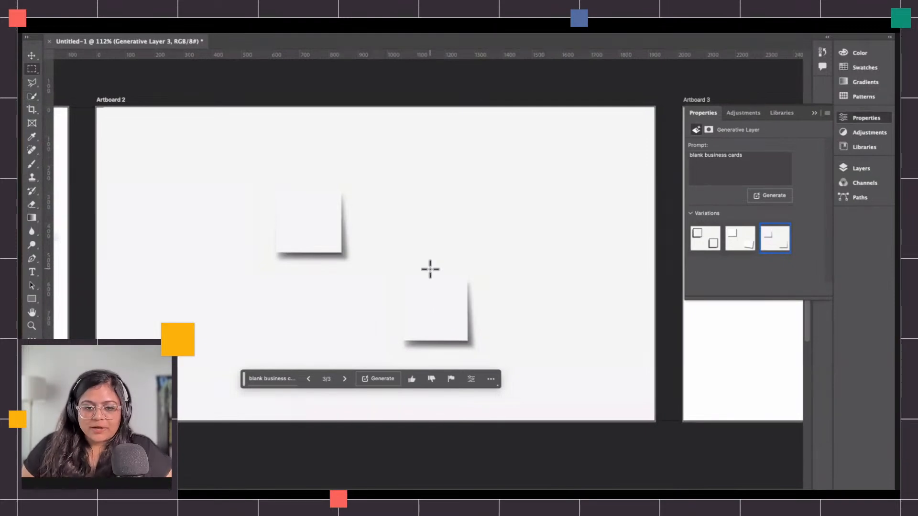
key(v)
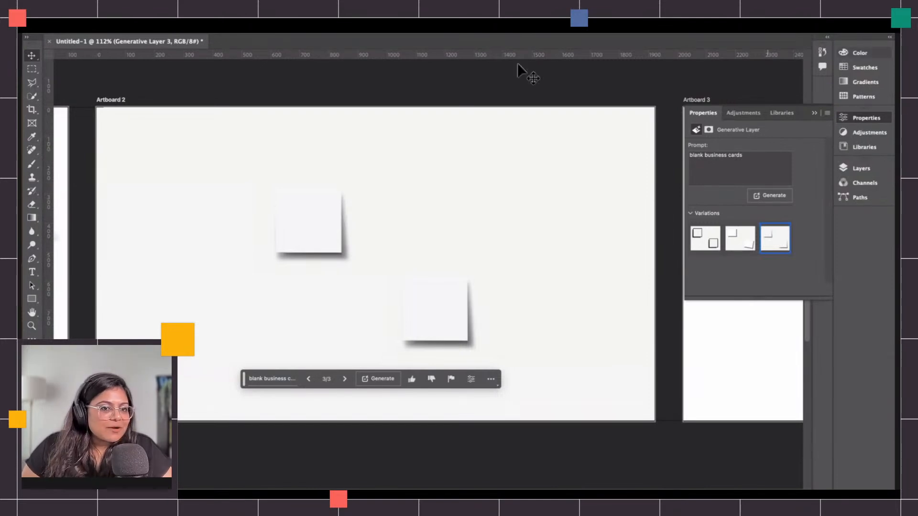
Select a tall strip along Artboard 2's left edge and generate "flatlay eucalyptus branch" with Generative Fill.
click(32, 70)
drag(91, 421, 213, 147)
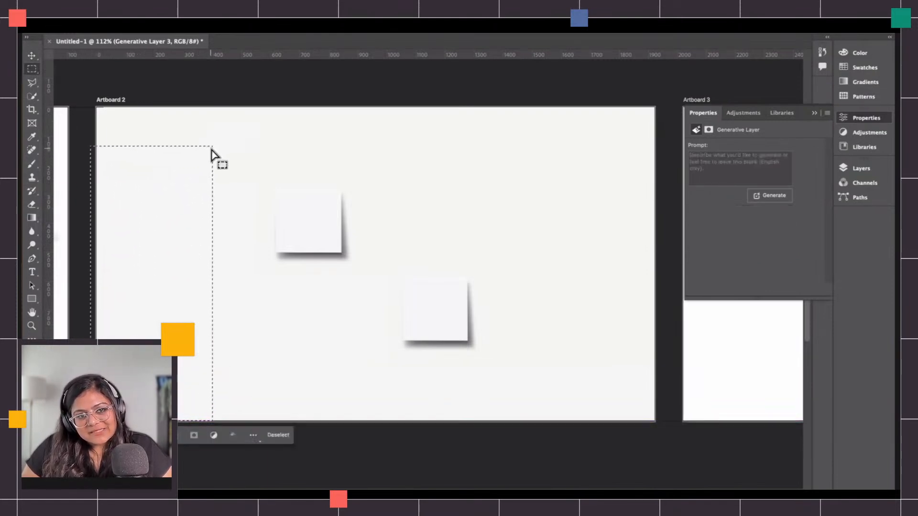
click(99, 435)
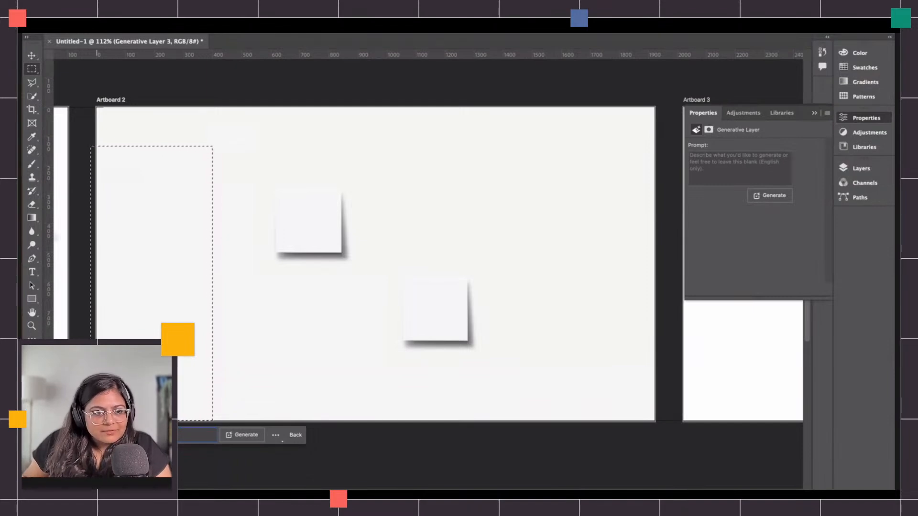
text(flatlay eucalyptus branch)
key(Return)
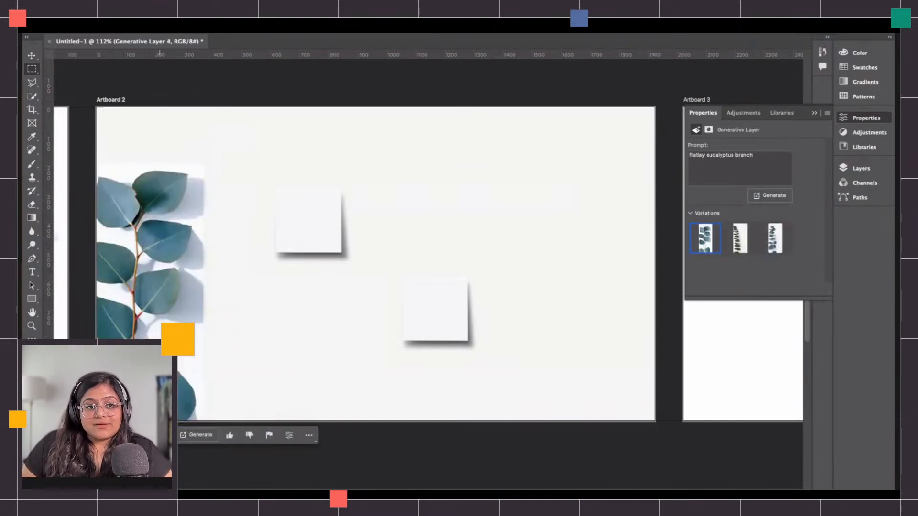
Browse the eucalyptus variations, generate a new set, and pick the third new variation.
click(160, 435)
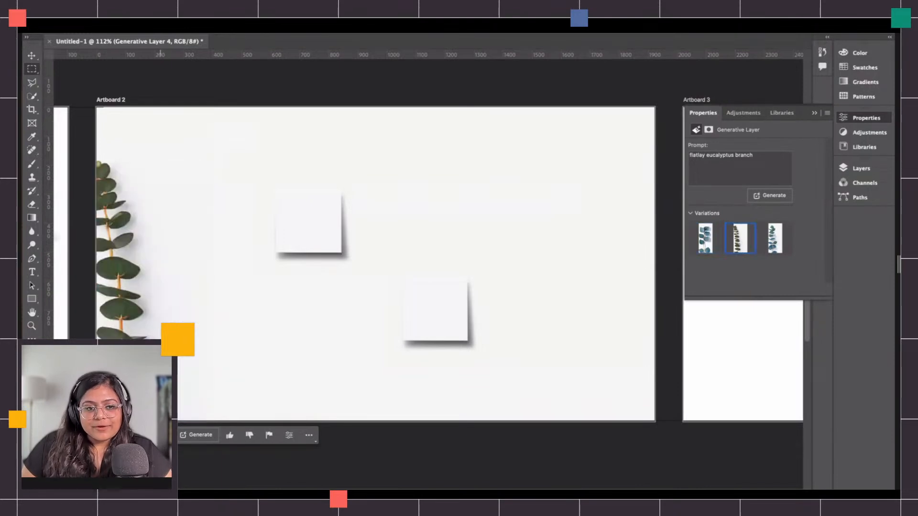
click(160, 436)
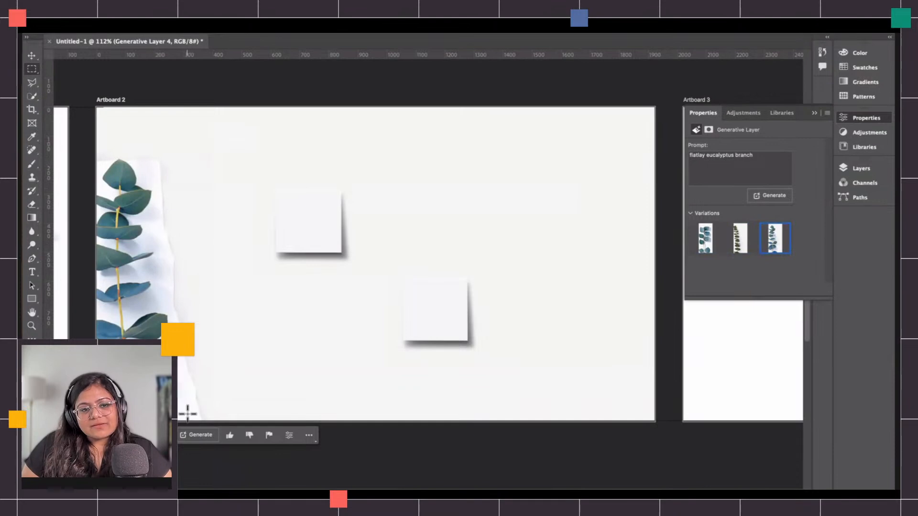
click(128, 435)
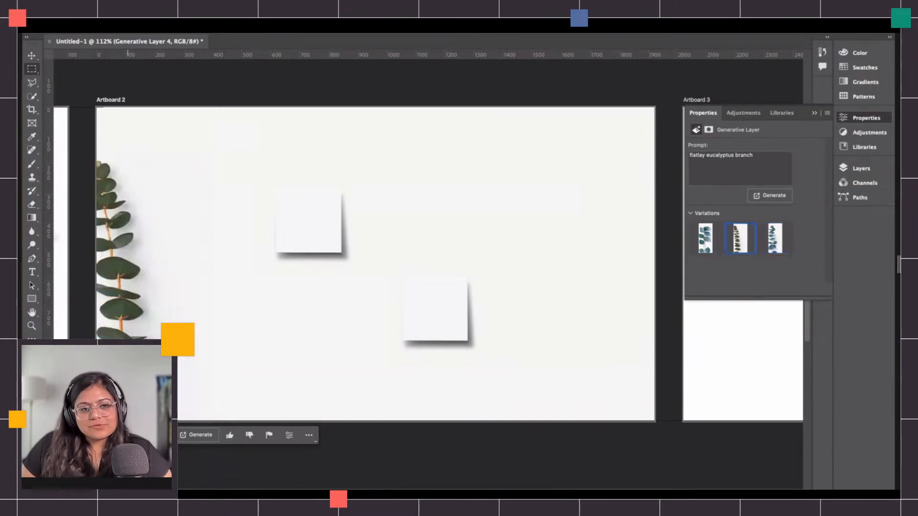
click(127, 436)
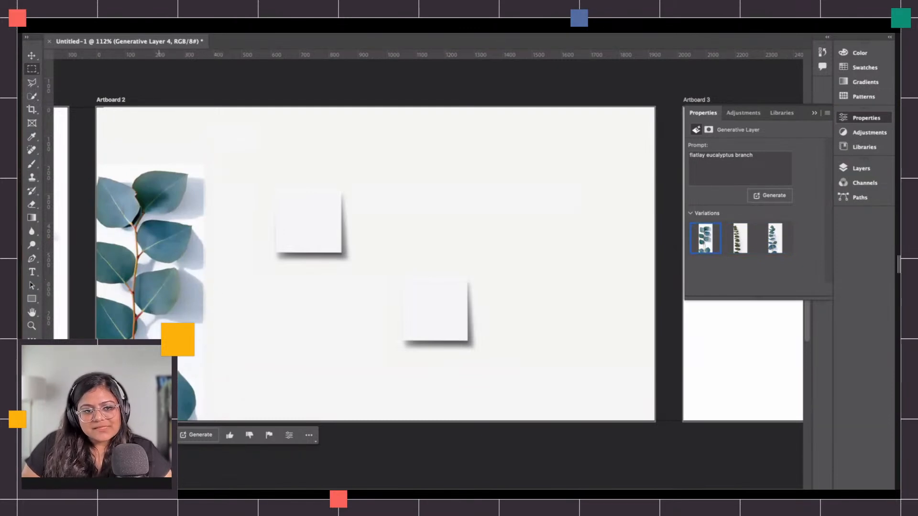
click(160, 436)
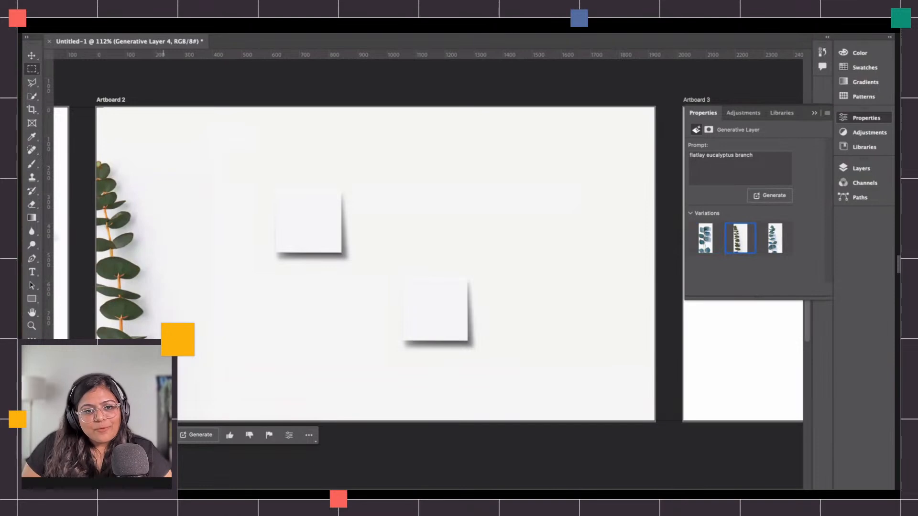
click(198, 437)
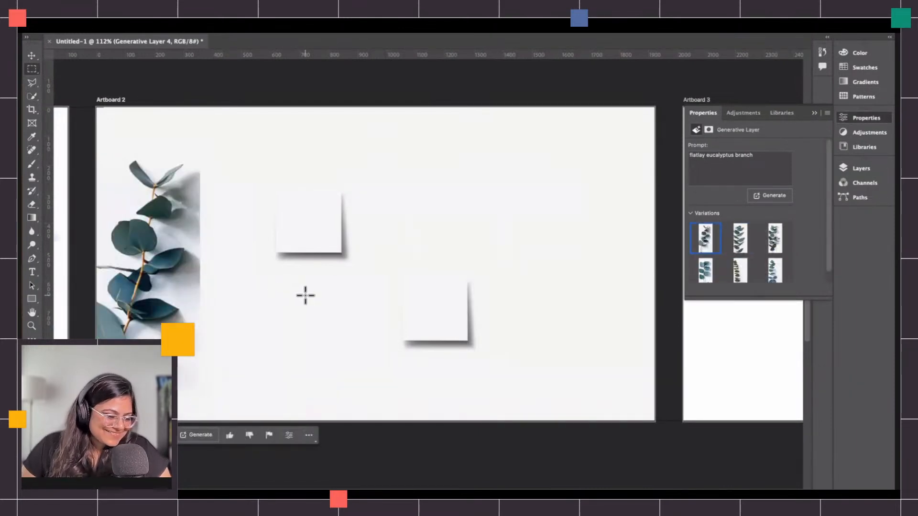
click(167, 435)
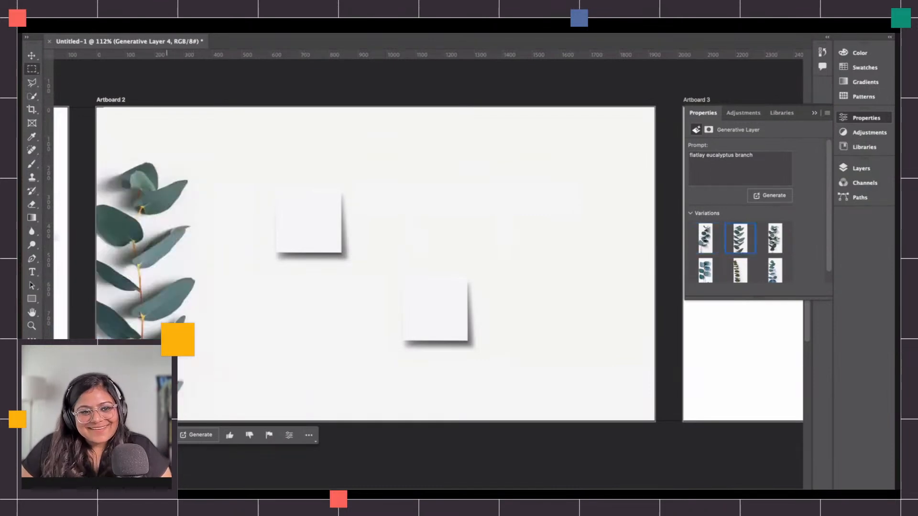
click(167, 435)
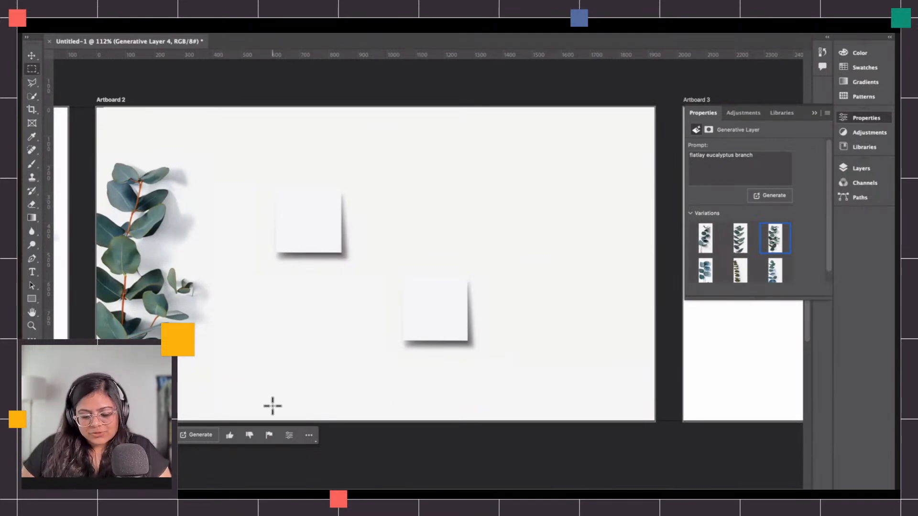
Toggle the visibility of Artboard 2's generative and fill layers to compare them.
key(v)
click(416, 446)
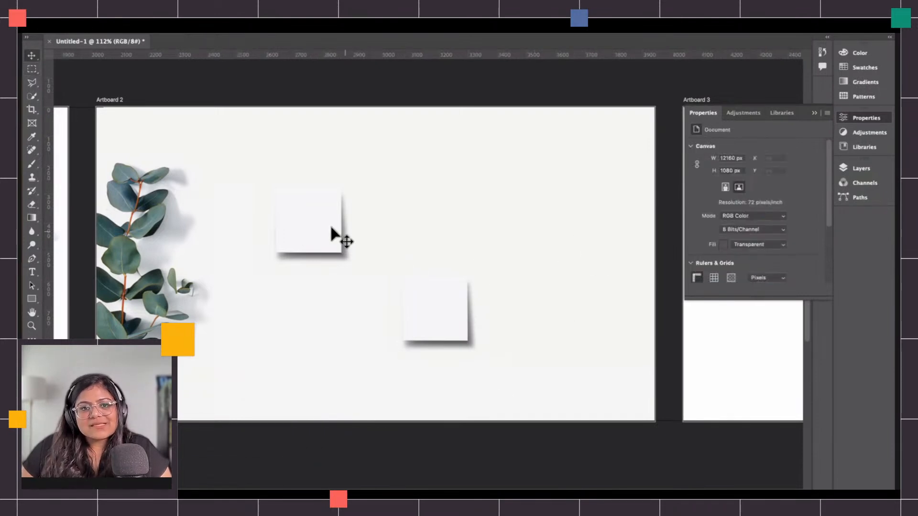
click(857, 168)
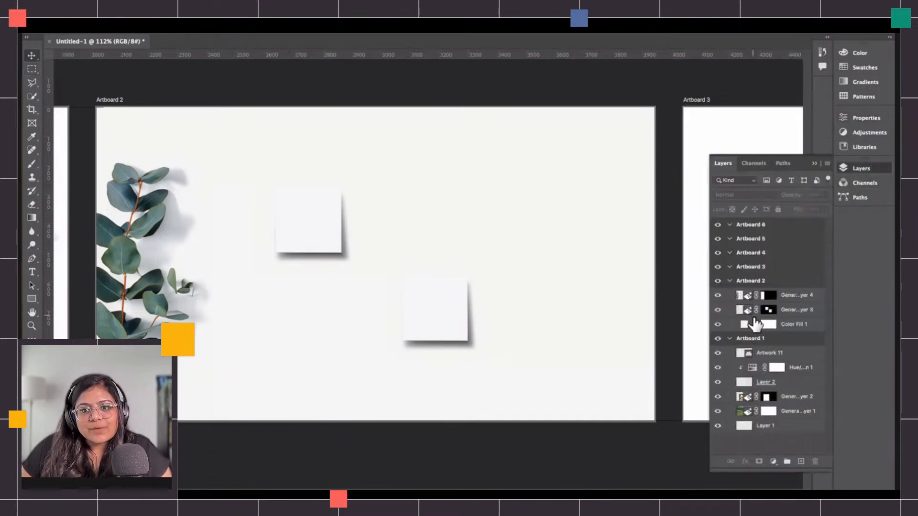
click(719, 310)
click(718, 309)
click(717, 296)
click(717, 295)
click(719, 324)
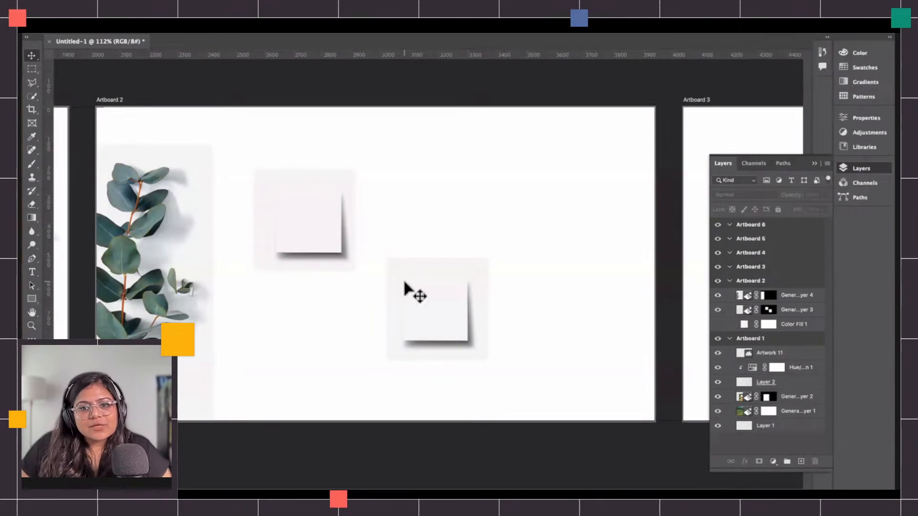
click(718, 324)
Duplicate the business card layer on Artboard 2, then enlarge and reposition the copy with Free Transform.
click(799, 314)
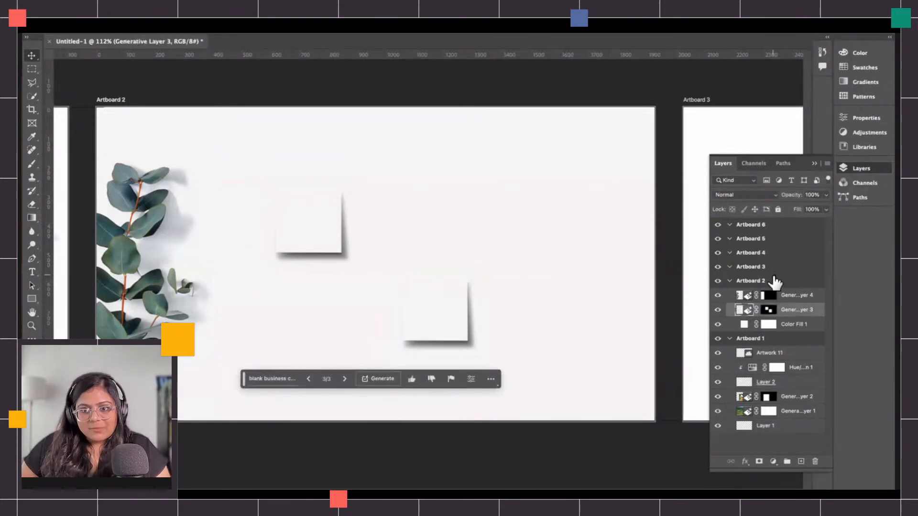
key(ctrl+j)
click(719, 324)
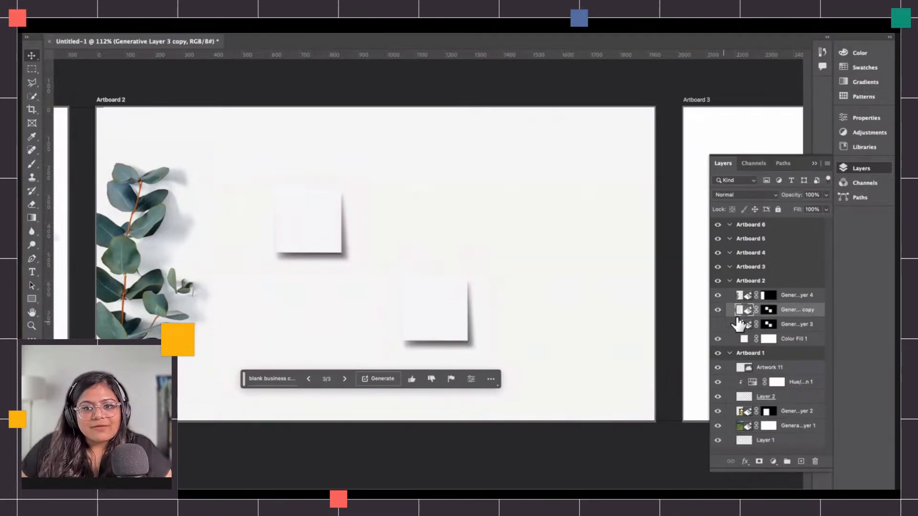
key(ctrl+t)
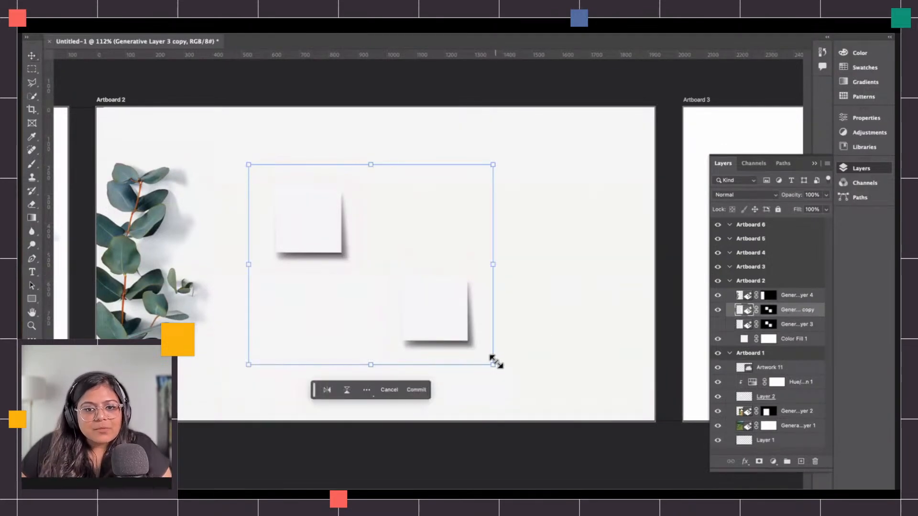
drag(493, 365, 593, 442)
drag(521, 357, 520, 331)
drag(593, 273, 655, 268)
drag(432, 239, 348, 225)
key(Return)
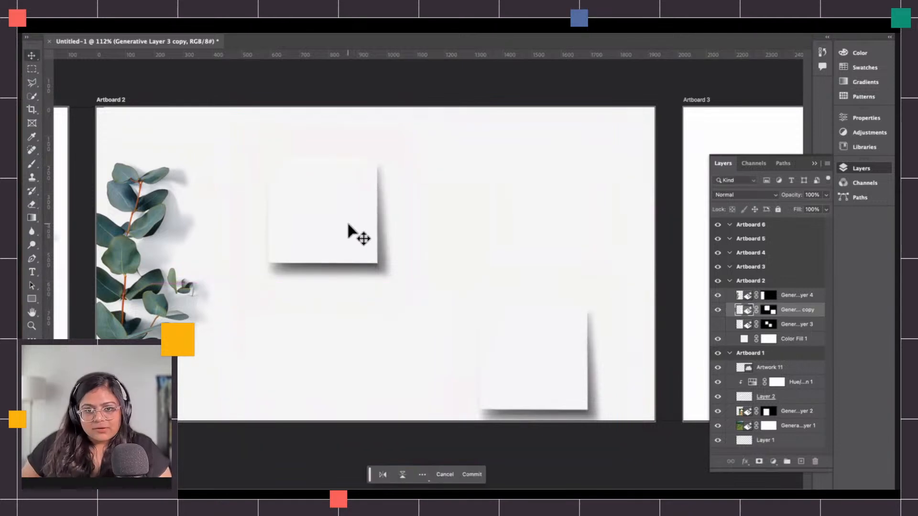
Duplicate the card layer again and move the new copy up and to the left.
key(ctrl+j)
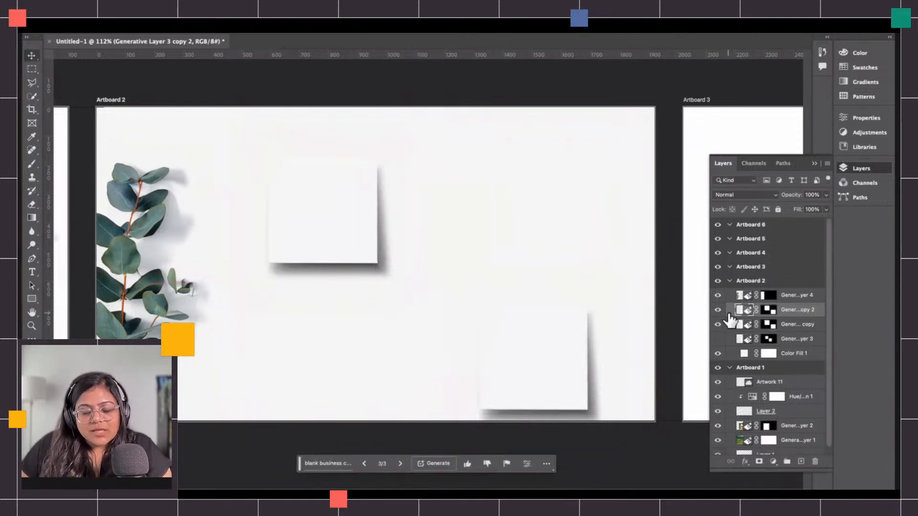
key(ctrl+t)
drag(543, 366, 493, 329)
key(Return)
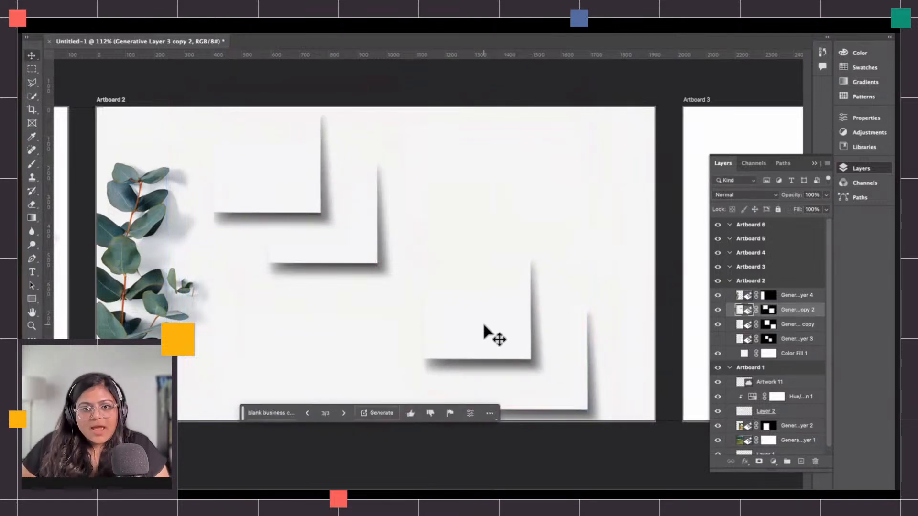
Paint out the extra card in the top-left region of the second copy's layer mask.
click(768, 310)
click(31, 69)
mouse_move(129, 108)
mouse_down()
mouse_move(351, 272)
mouse_move(398, 356)
mouse_up()
key(b)
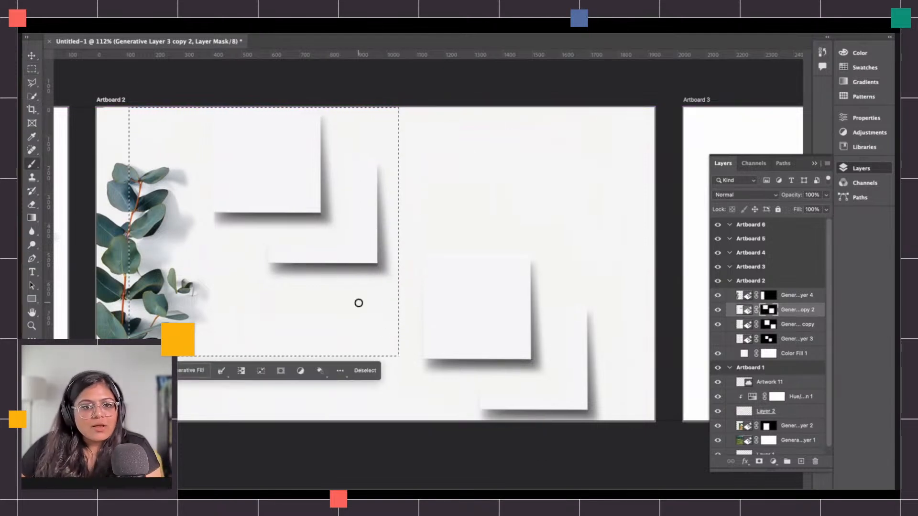
mouse_move(266, 260)
mouse_down()
mouse_move(393, 184)
mouse_move(424, 114)
mouse_up()
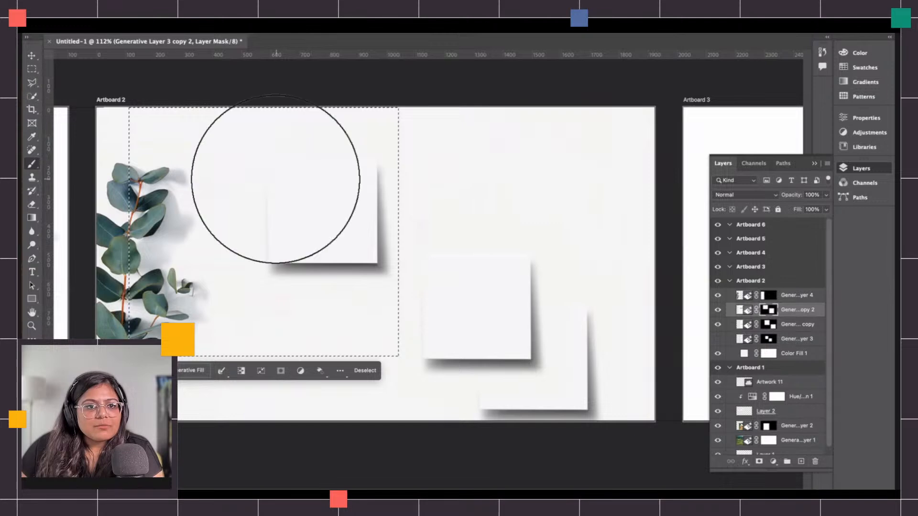
Mask out the lower-right card on the first copy's layer mask, then deselect.
click(770, 325)
click(31, 69)
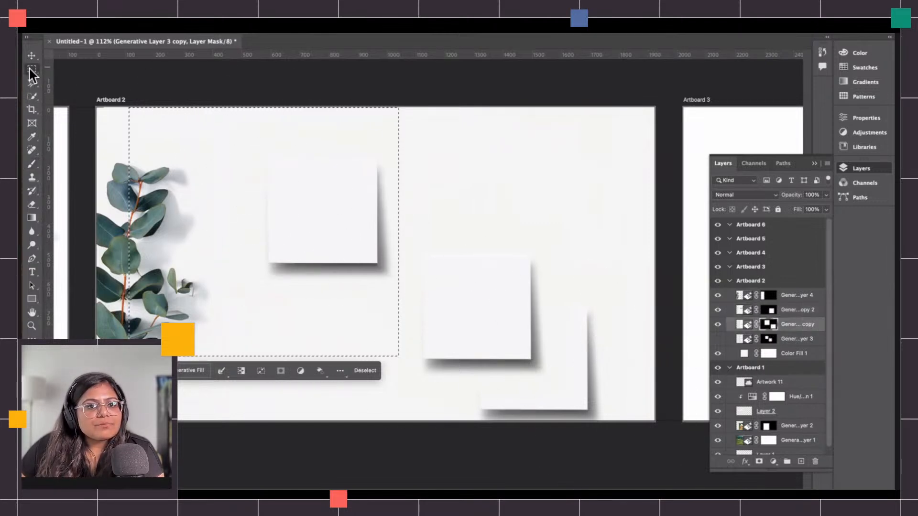
click(416, 247)
drag(411, 236, 621, 454)
key(b)
mouse_move(505, 402)
mouse_down()
mouse_move(594, 376)
mouse_move(593, 344)
mouse_up()
key(v)
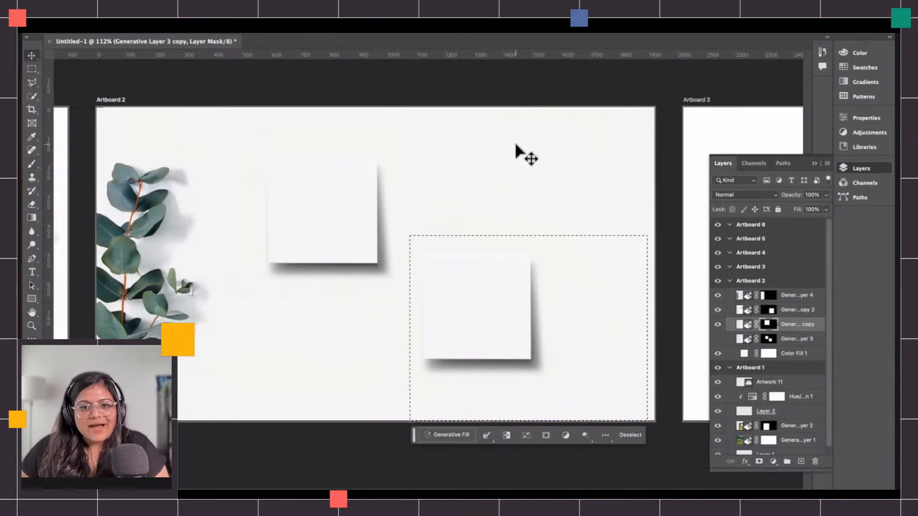
click(532, 91)
key(ctrl+d)
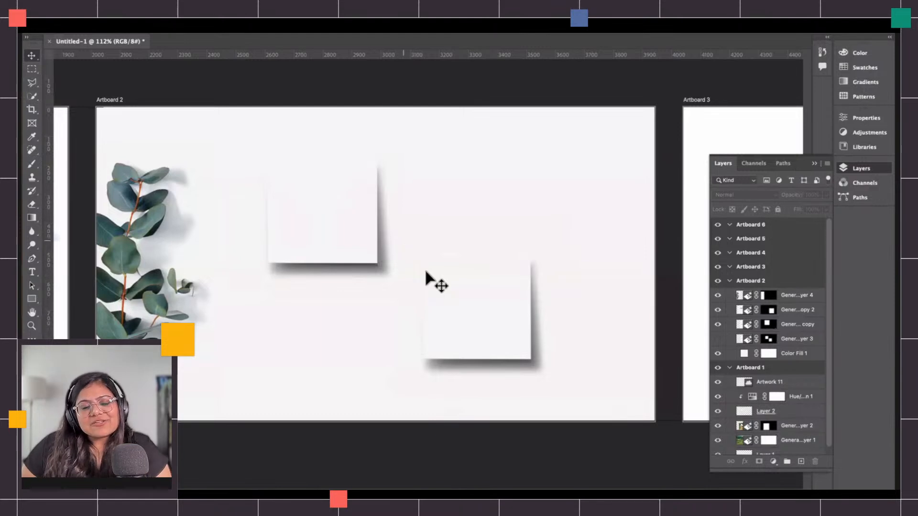
Toggle the visibility of the card copy layers to compare the arrangement.
click(787, 297)
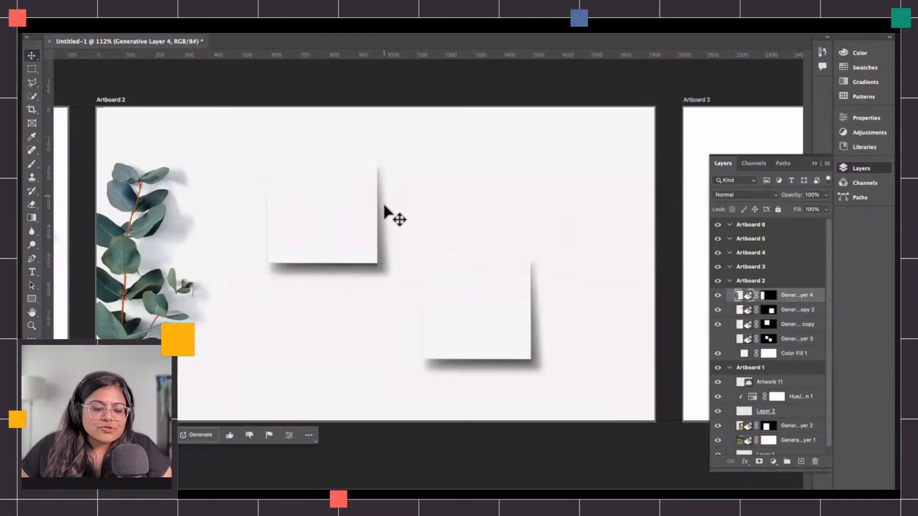
click(719, 324)
click(719, 325)
click(718, 311)
click(718, 310)
Draw a rectangle about 376 x 376 px covering the upper card.
click(786, 326)
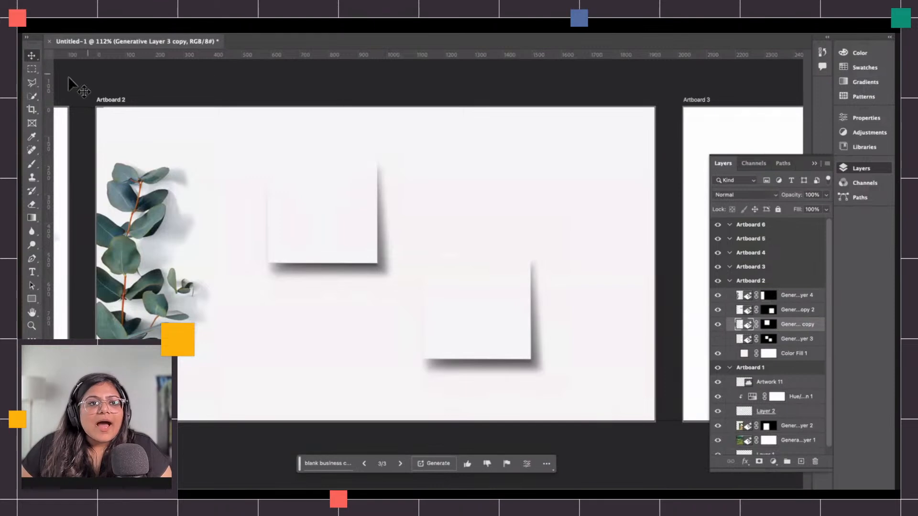
click(31, 299)
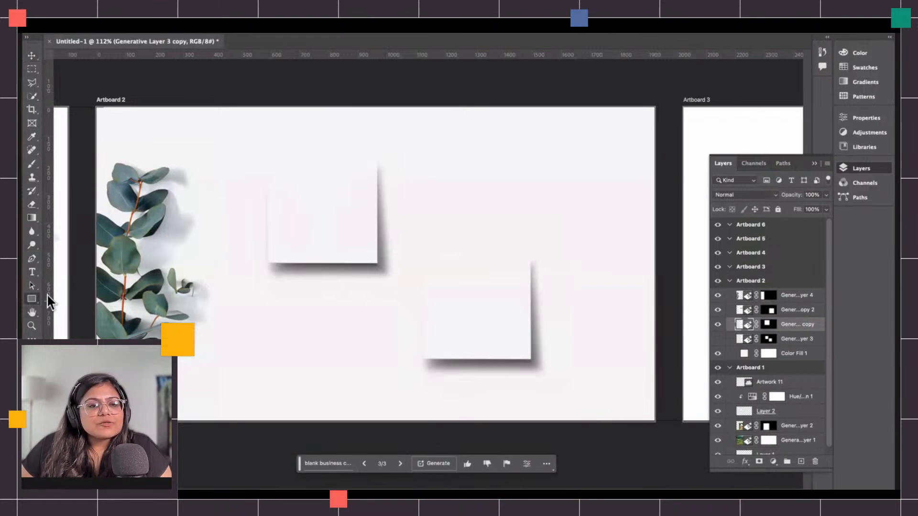
key(ctrl+plus)
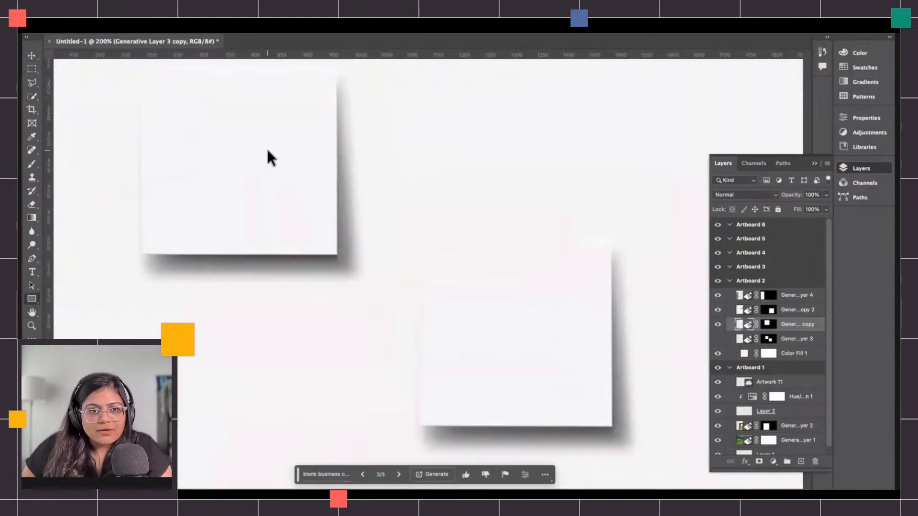
scroll(270, 161, left, 4)
scroll(263, 171, up, 3)
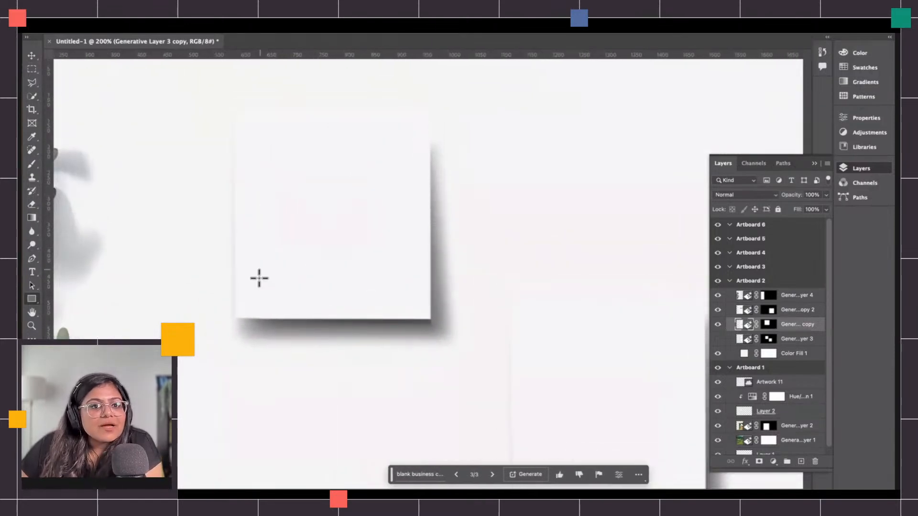
mouse_move(234, 319)
mouse_down()
mouse_move(307, 199)
mouse_move(451, 124)
mouse_up()
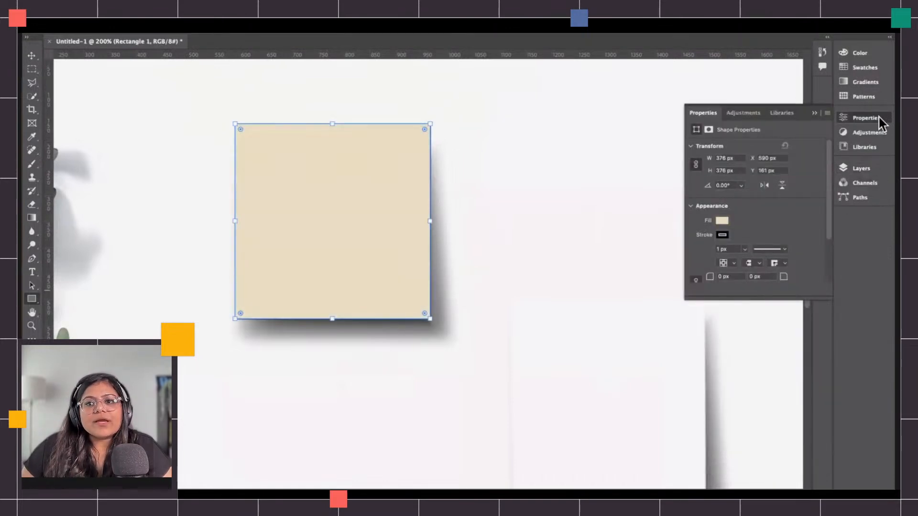
Convert the rectangle layer to a smart object.
click(860, 170)
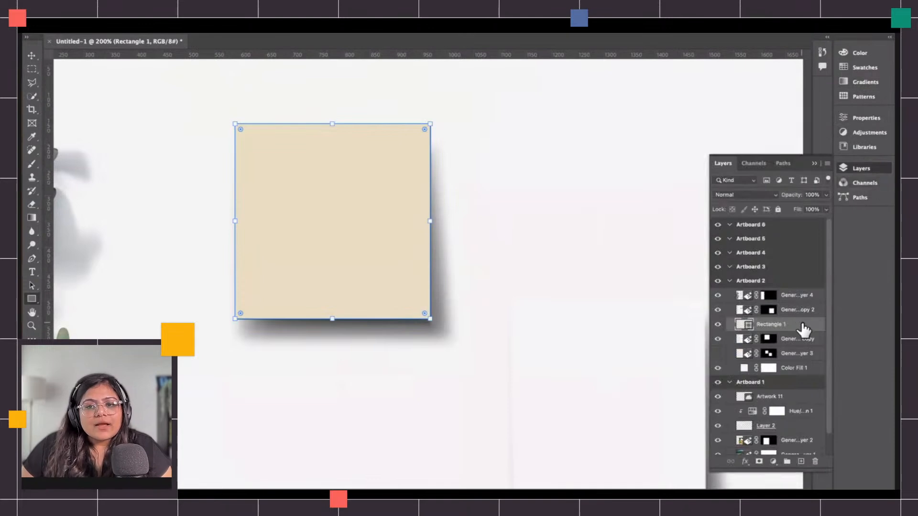
key(v)
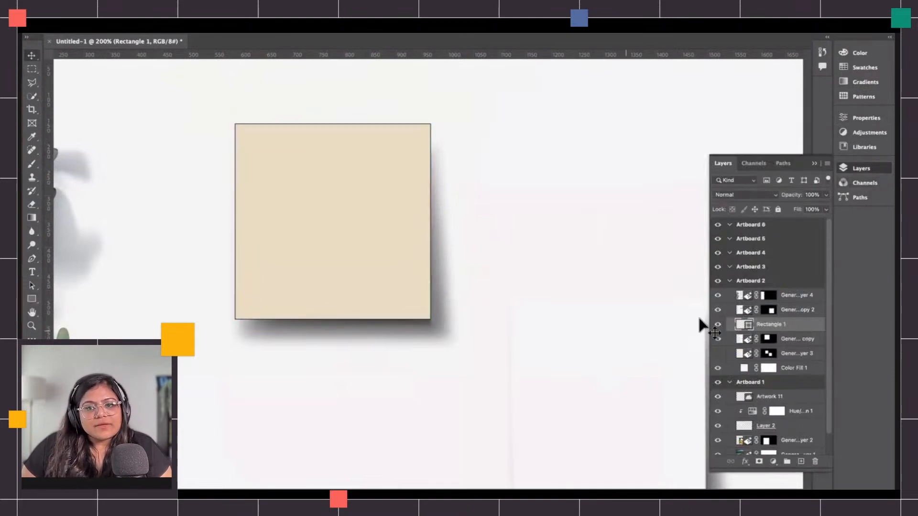
right_click(797, 328)
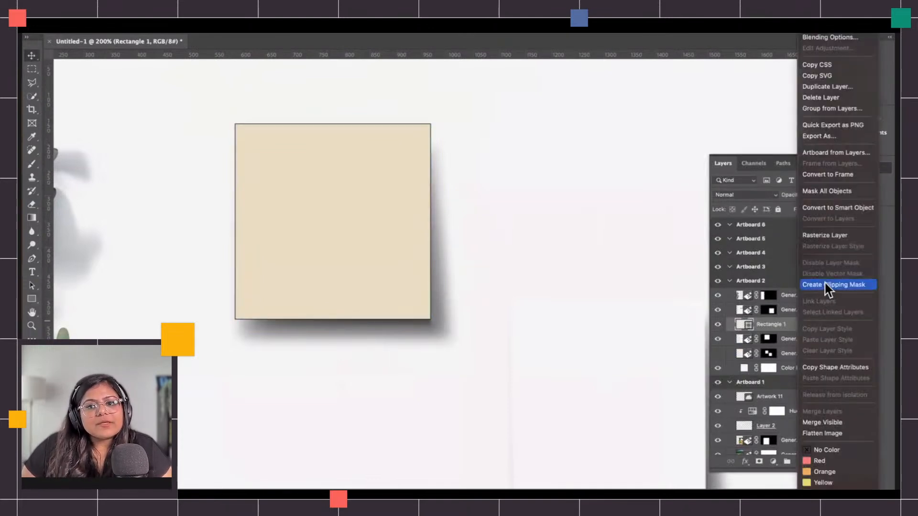
click(834, 209)
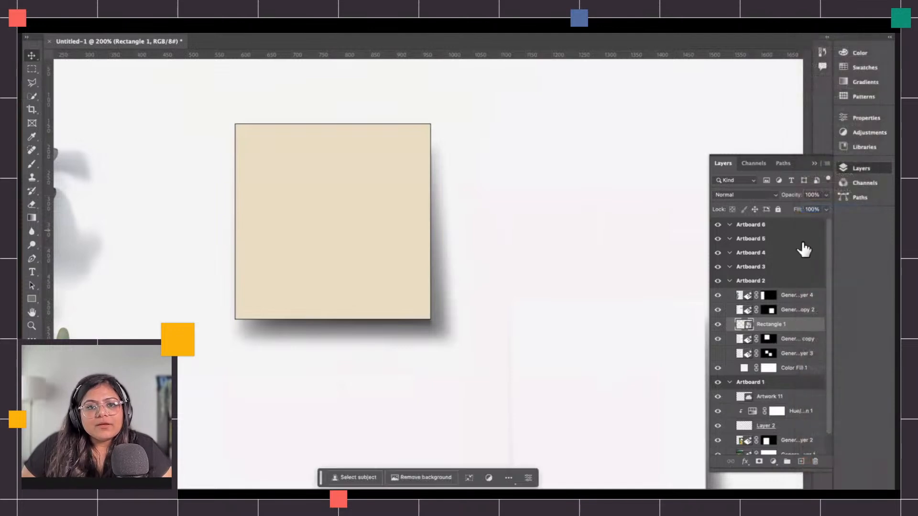
Open the rectangle smart object's contents for editing.
double_click(746, 325)
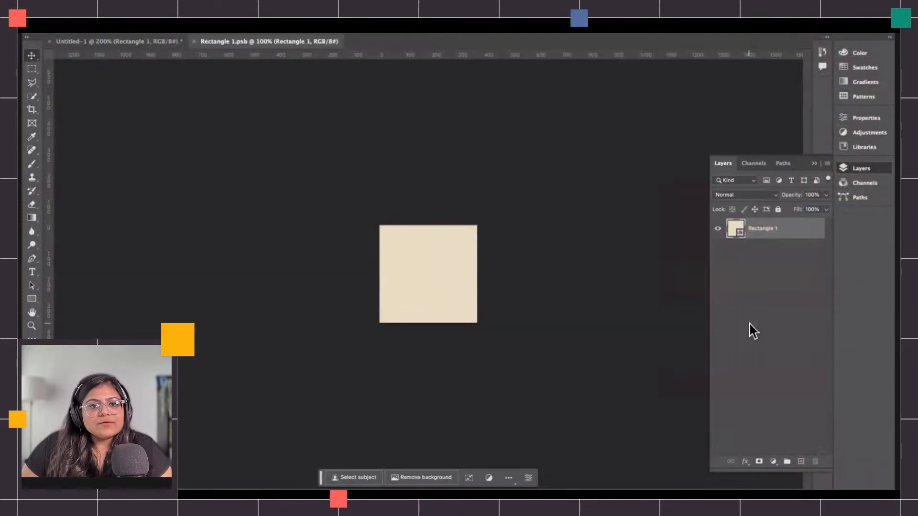
scroll(477, 281, up, 10)
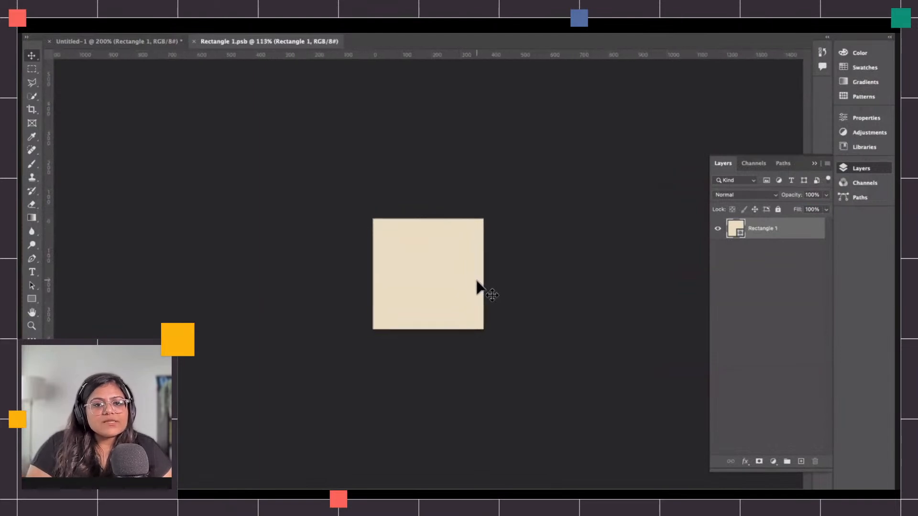
scroll(477, 281, right, 3)
scroll(477, 281, down, 1)
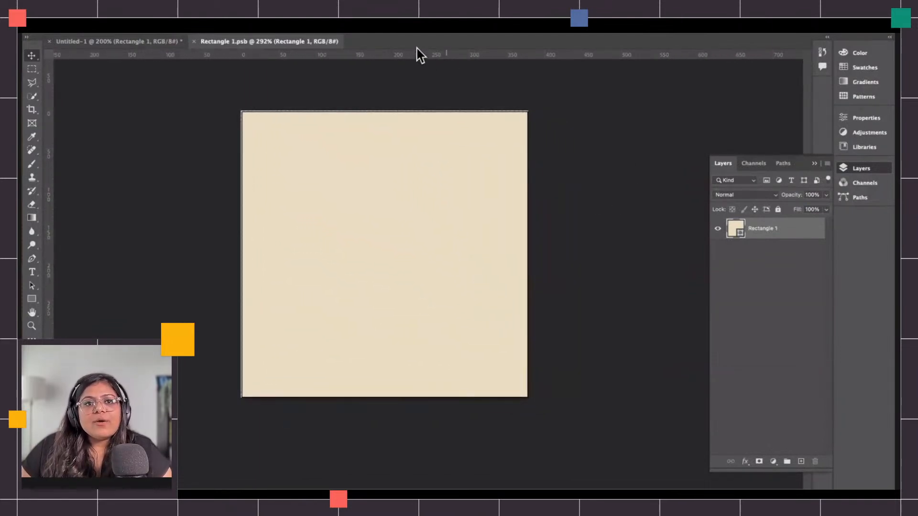
Open the Libraries panel and fill the rectangle with the dark green colour from the Green Tea Matcha library.
click(378, 28)
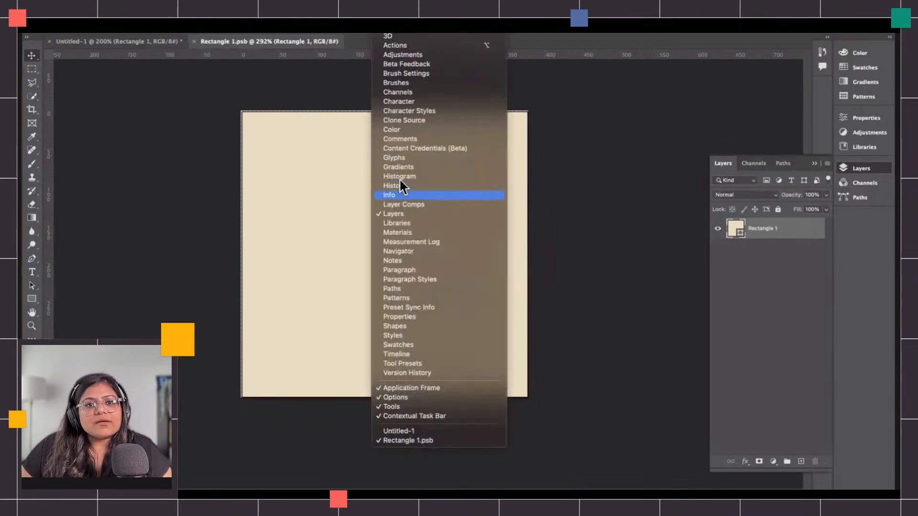
click(409, 220)
scroll(737, 373, down, 5)
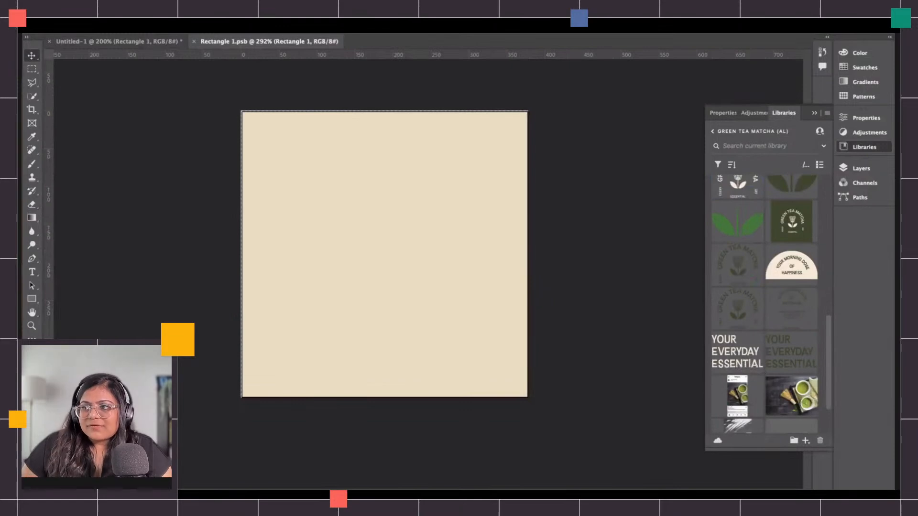
click(445, 275)
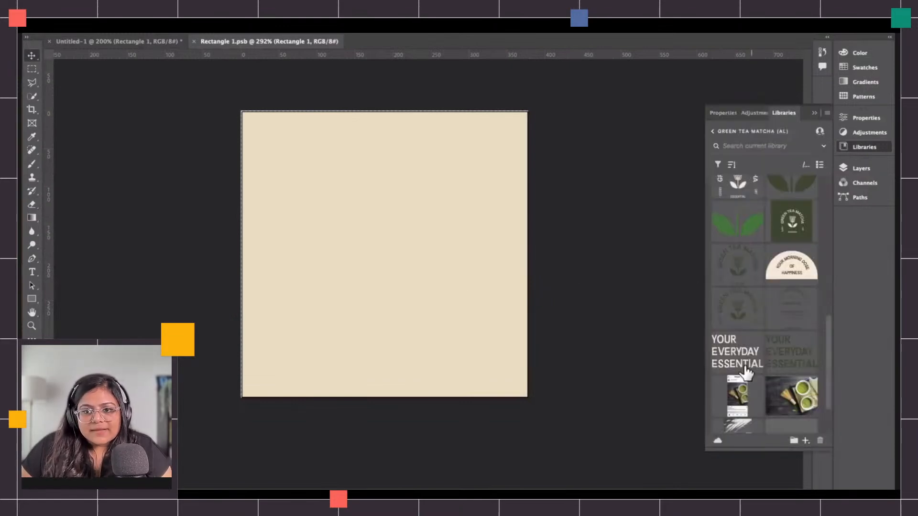
scroll(748, 382, down, 3)
scroll(756, 335, up, 10)
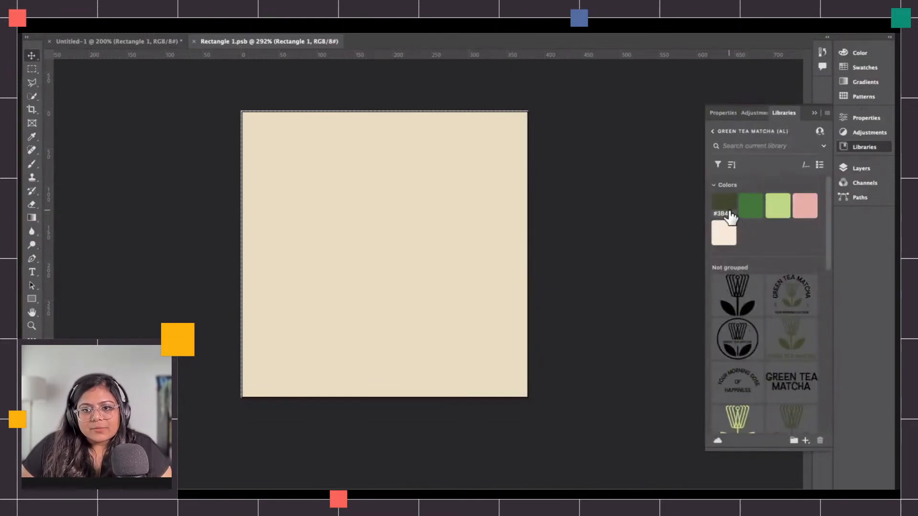
click(730, 216)
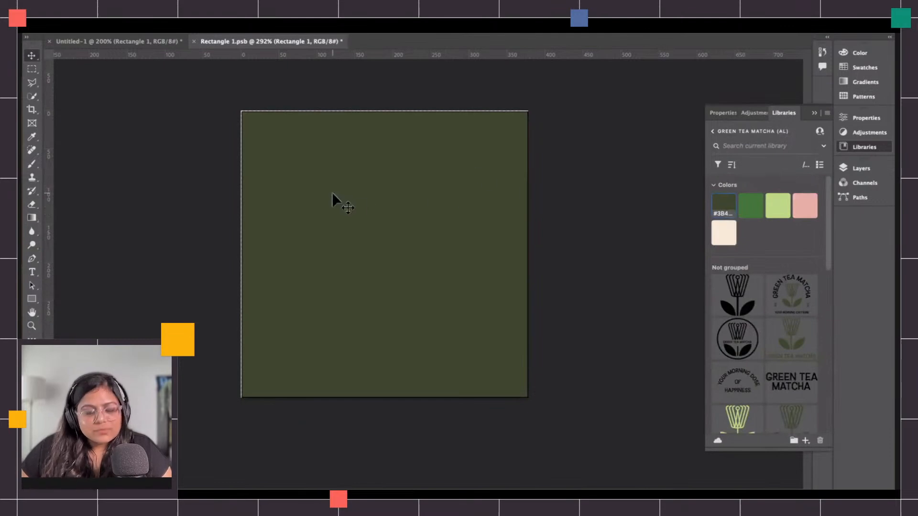
key(ctrl+t)
drag(242, 112, 230, 99)
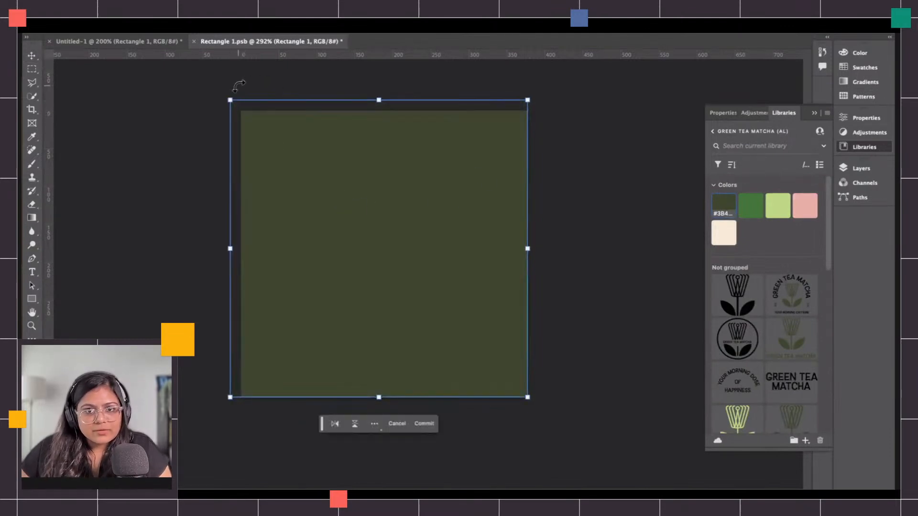
key(Escape)
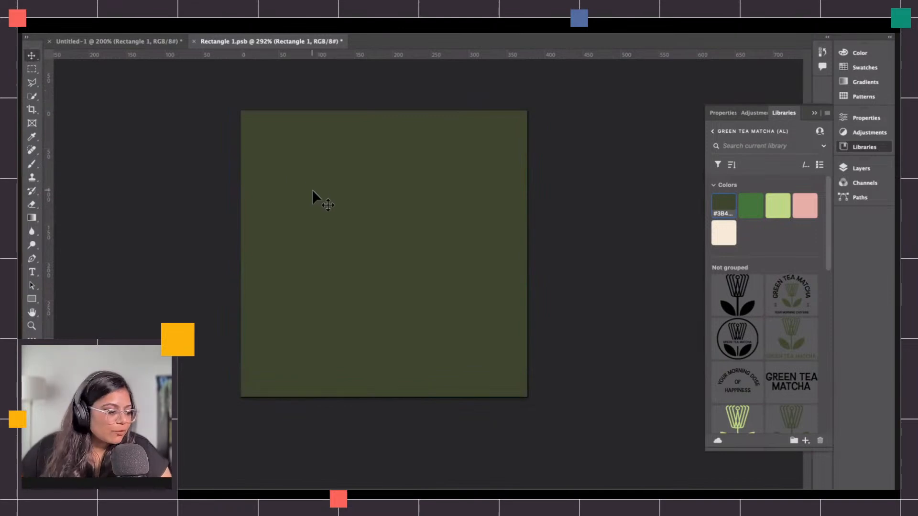
Place the Green Tea Matcha badge artwork on the rectangle, enlarge and center it, and return to the main document.
scroll(743, 368, down, 5)
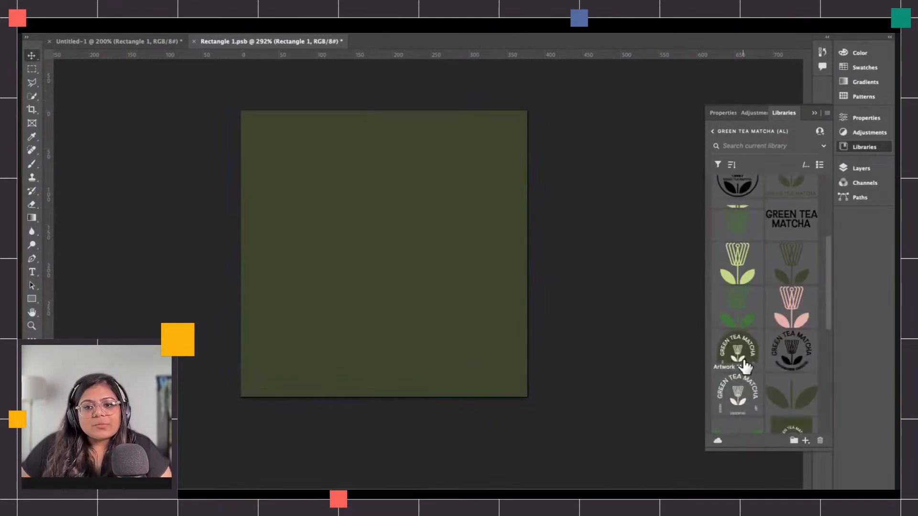
drag(741, 319, 388, 226)
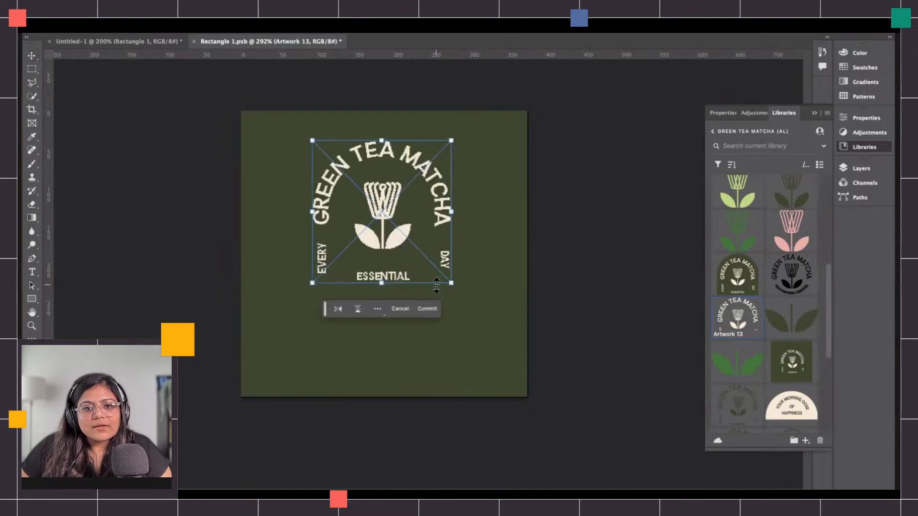
drag(452, 283, 479, 309)
drag(404, 234, 392, 263)
key(Return)
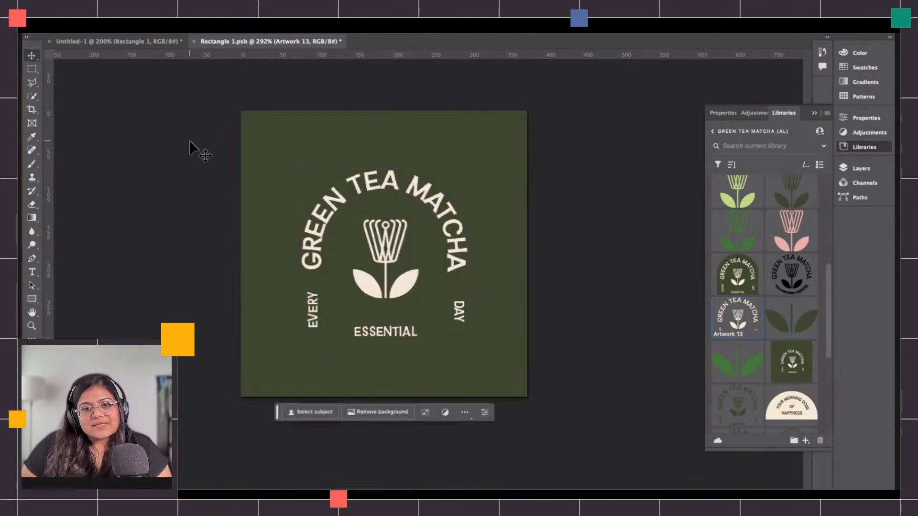
click(148, 44)
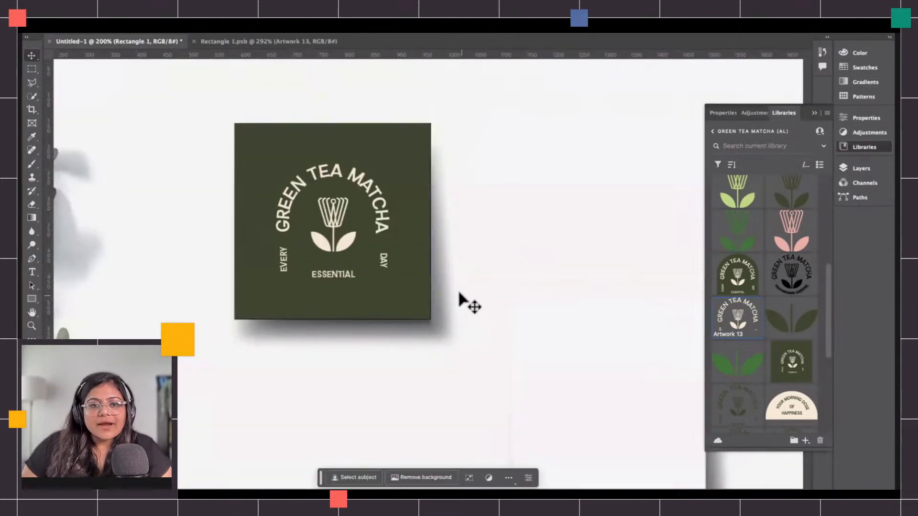
scroll(459, 294, down, 5)
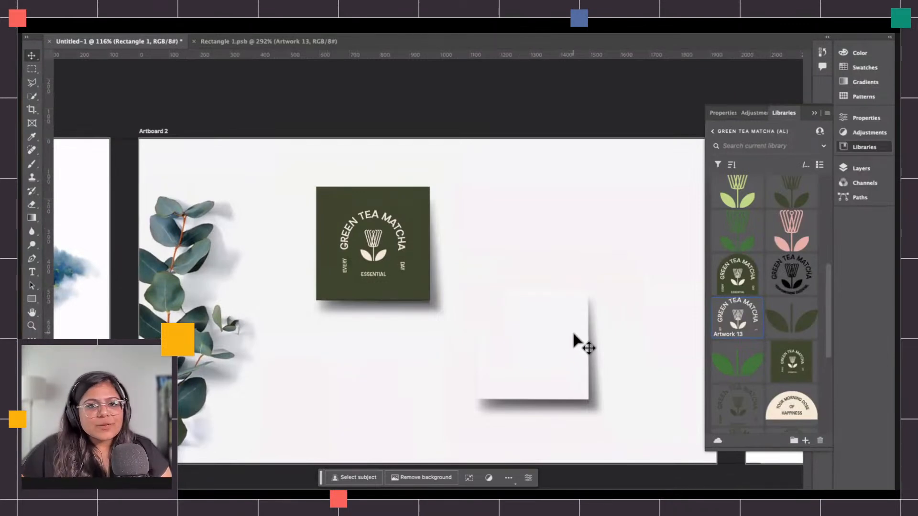
scroll(567, 335, left, 10)
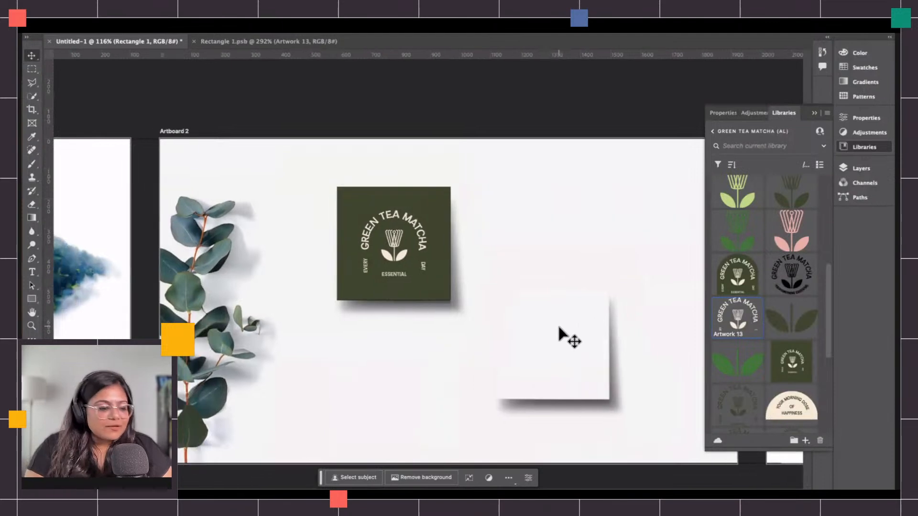
scroll(566, 335, left, 10)
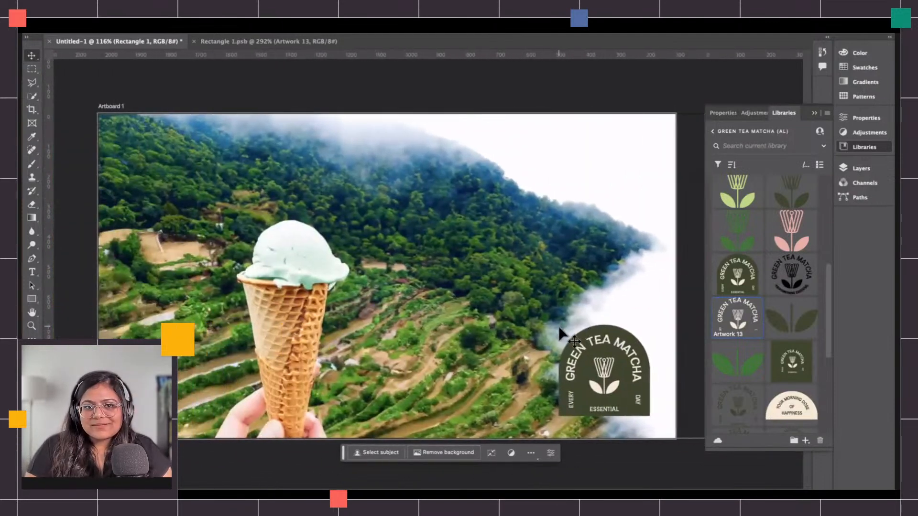
scroll(561, 331, right, 18)
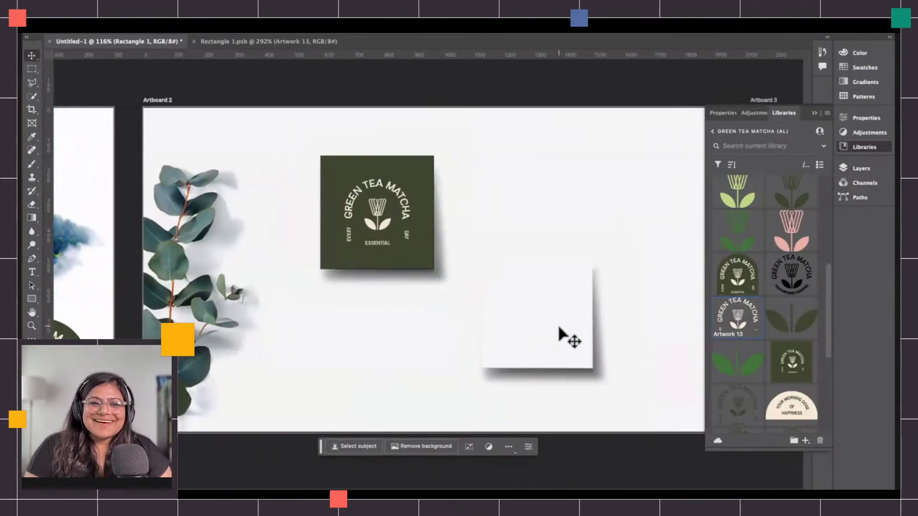
scroll(401, 258, right, 2)
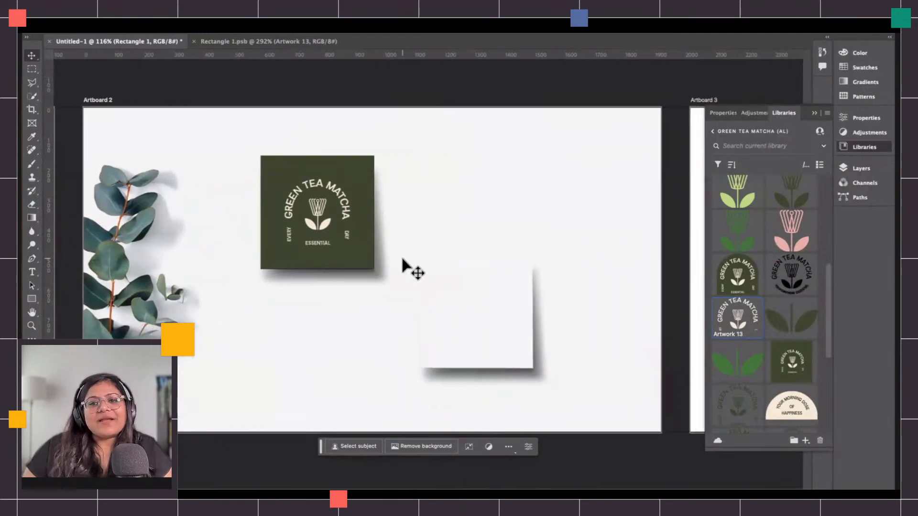
Draw a square rectangle covering the blank card on Artboard 2, above the second generated card layer.
click(861, 168)
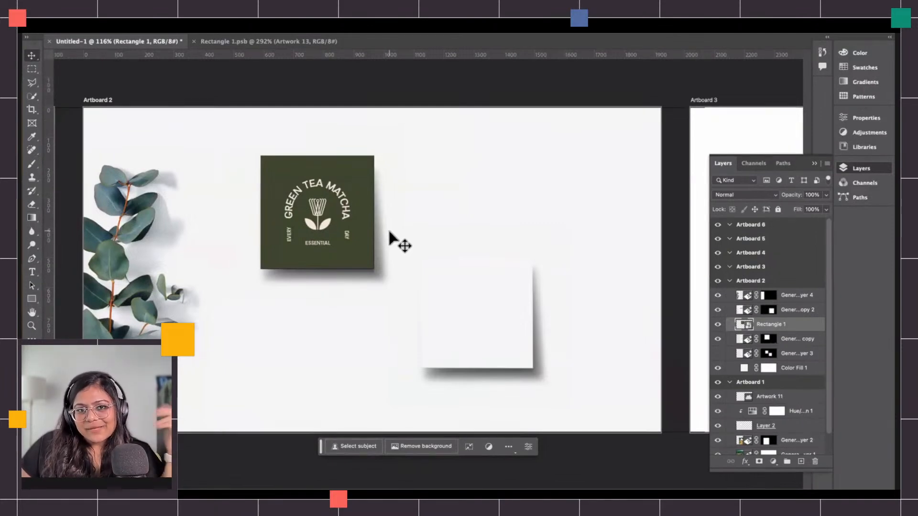
click(795, 296)
click(719, 310)
click(718, 311)
click(794, 311)
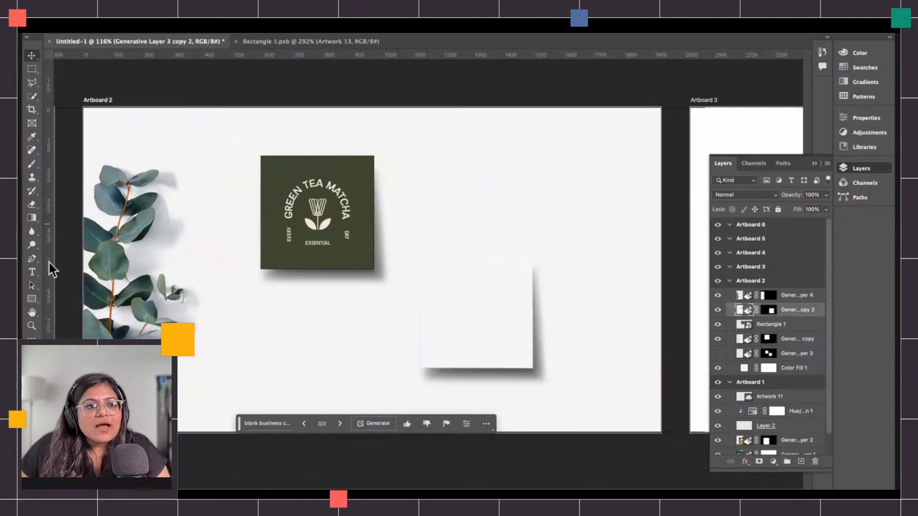
scroll(437, 365, up, 4)
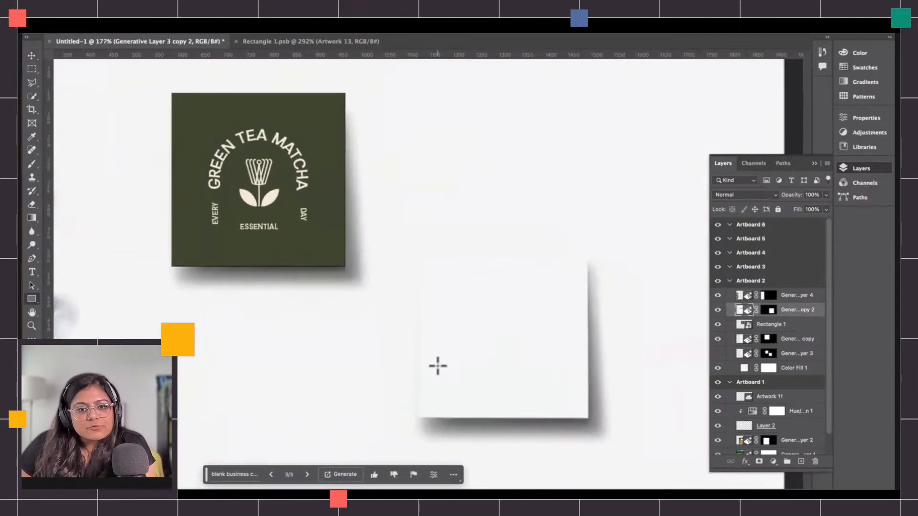
mouse_move(417, 424)
mouse_down()
mouse_move(446, 389)
mouse_move(578, 293)
mouse_move(596, 247)
mouse_up()
click(859, 167)
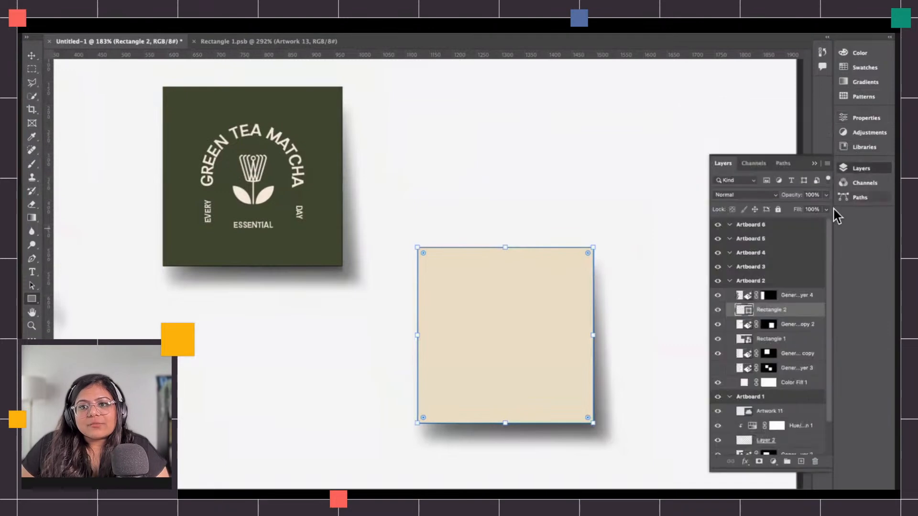
Convert the new rectangle layer to a smart object.
right_click(768, 315)
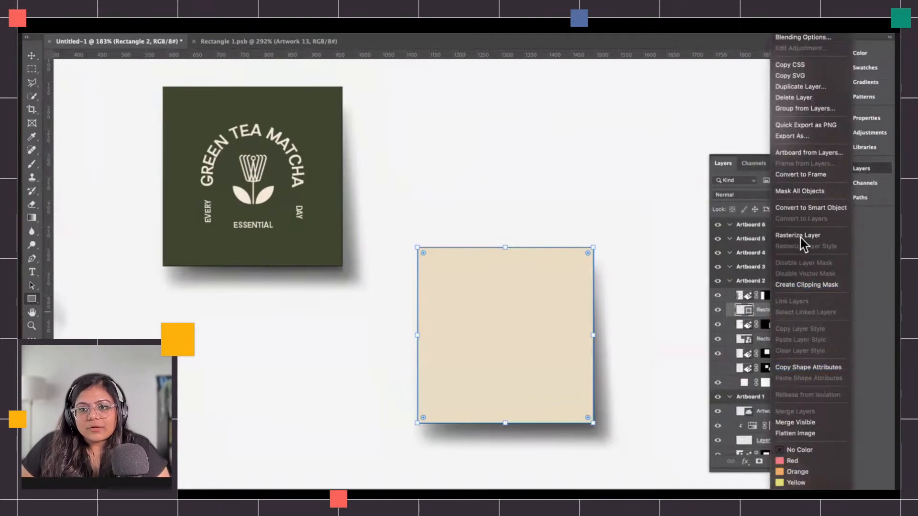
click(809, 208)
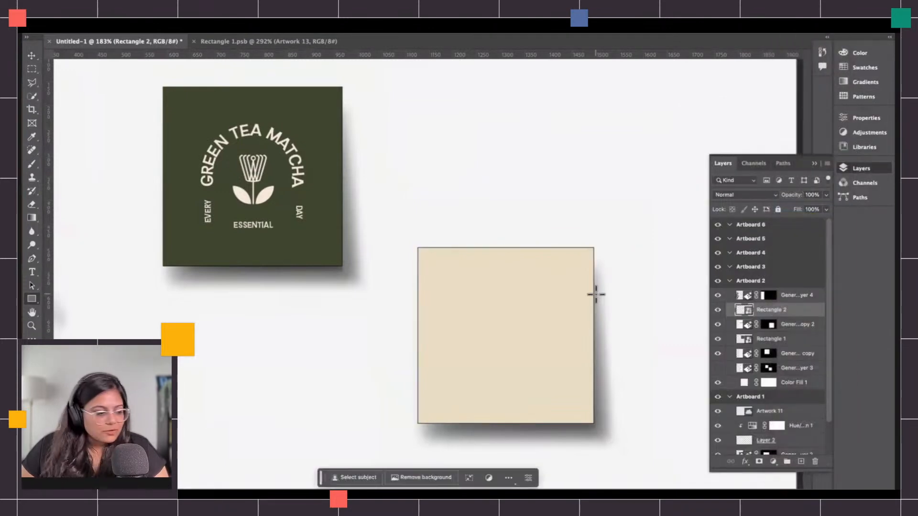
key(v)
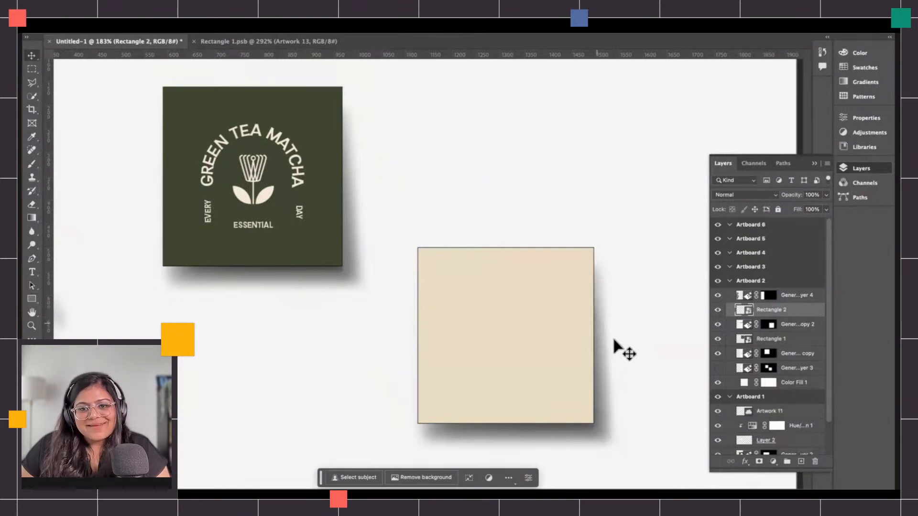
Open the new rectangle smart object's contents for editing.
double_click(744, 311)
scroll(565, 303, up, 5)
scroll(565, 302, right, 2)
scroll(555, 297, up, 1)
scroll(551, 297, up, 2)
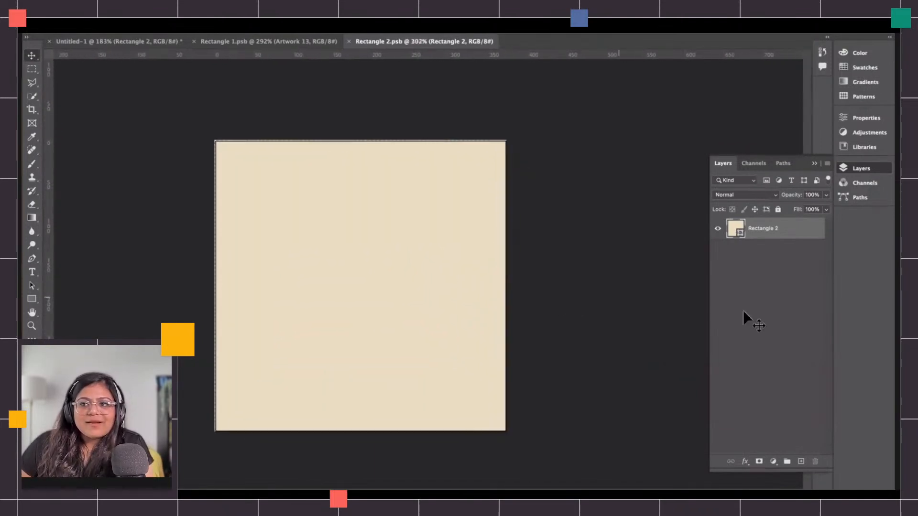
Place the 'Your Morning Dose of Happiness' contact artwork from the Green Tea Matcha library onto the card, enlarge and center it.
click(736, 280)
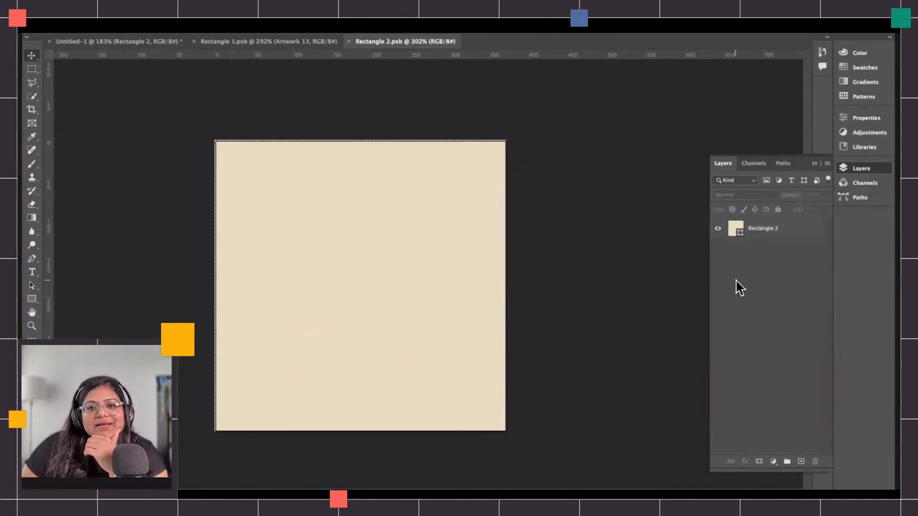
click(378, 28)
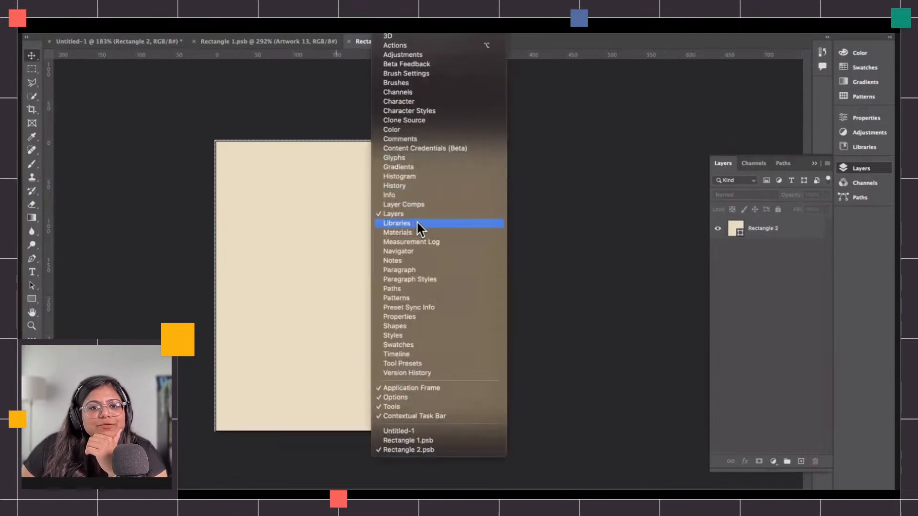
click(421, 223)
scroll(725, 371, down, 5)
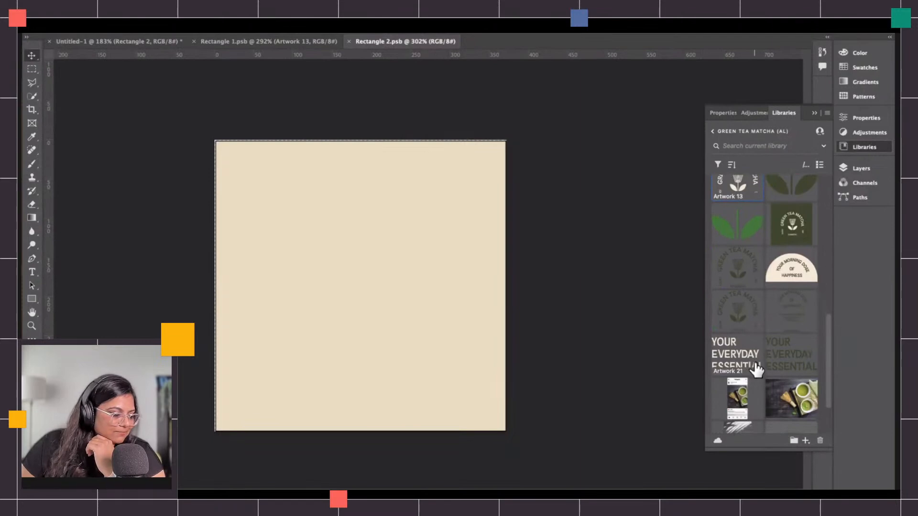
scroll(757, 370, down, 3)
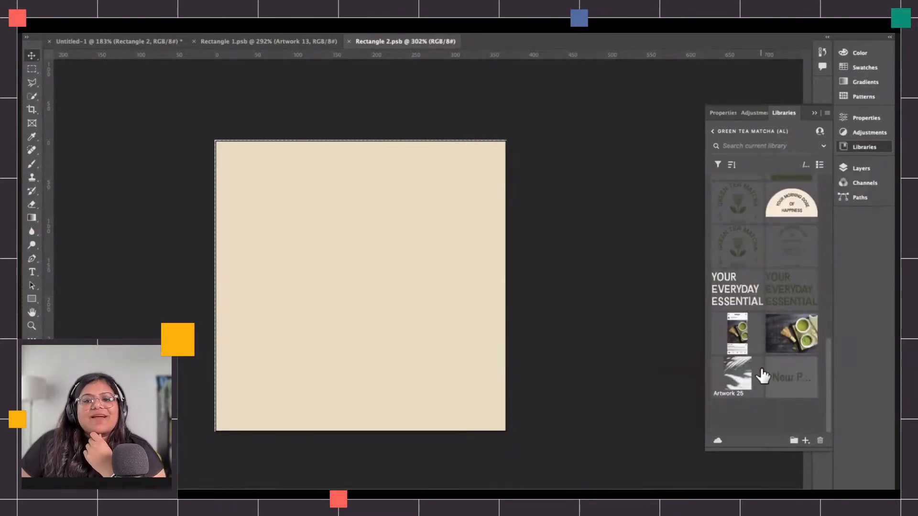
scroll(765, 365, up, 4)
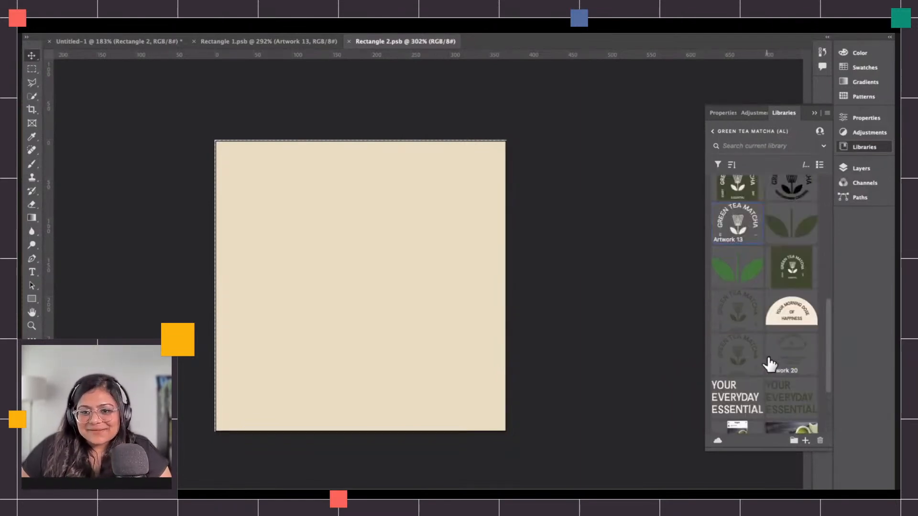
scroll(770, 363, up, 3)
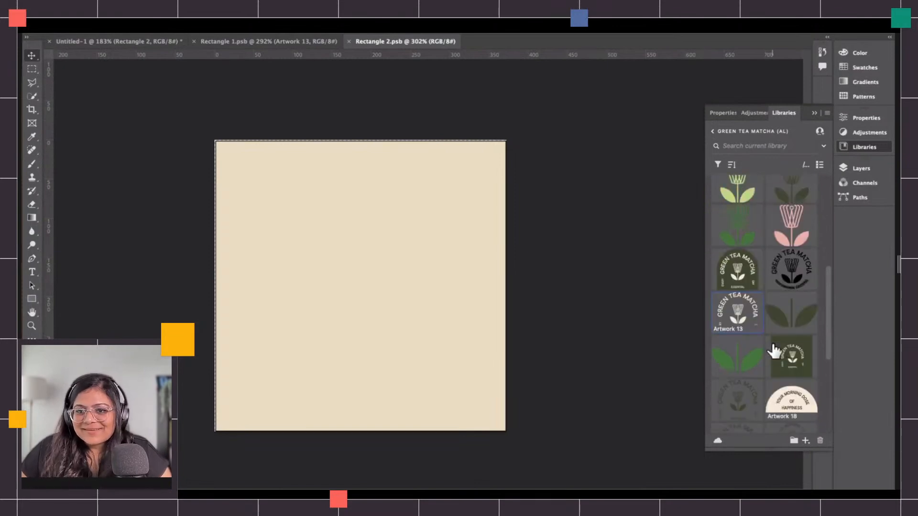
scroll(729, 356, up, 3)
scroll(732, 320, up, 4)
scroll(763, 359, down, 3)
scroll(763, 358, down, 10)
drag(793, 276, 343, 221)
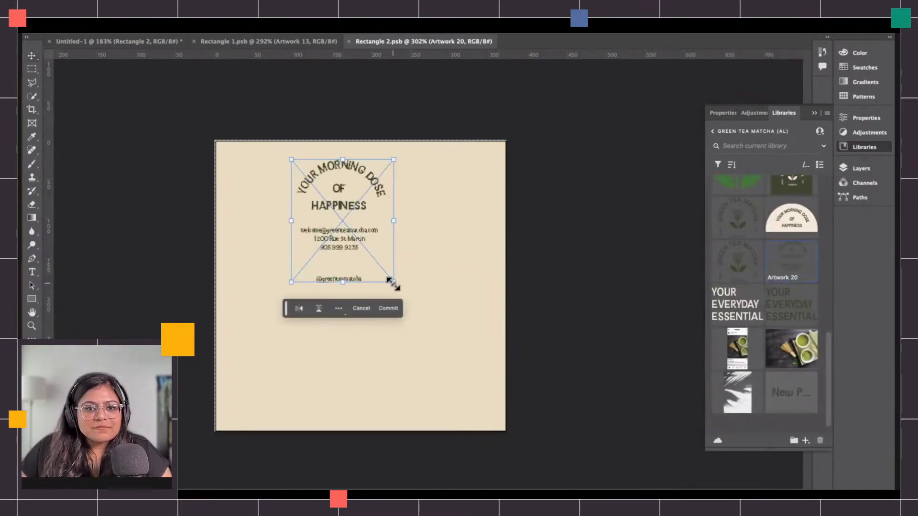
drag(392, 285, 467, 349)
drag(401, 303, 380, 323)
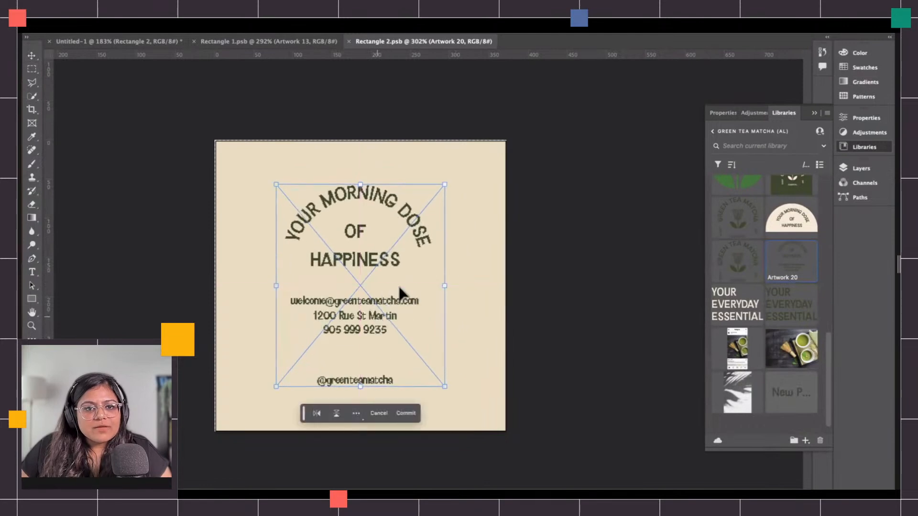
drag(445, 184, 468, 155)
drag(443, 207, 431, 220)
drag(463, 164, 454, 173)
drag(373, 277, 369, 262)
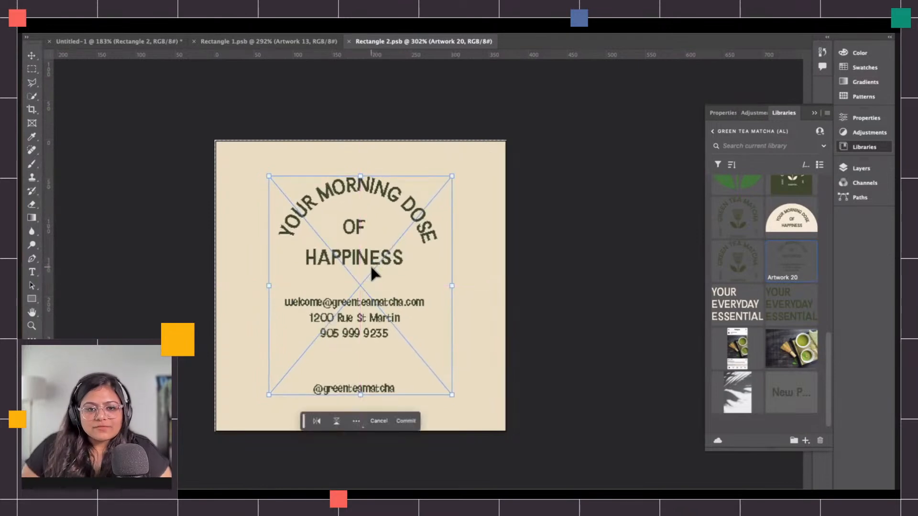
key(Return)
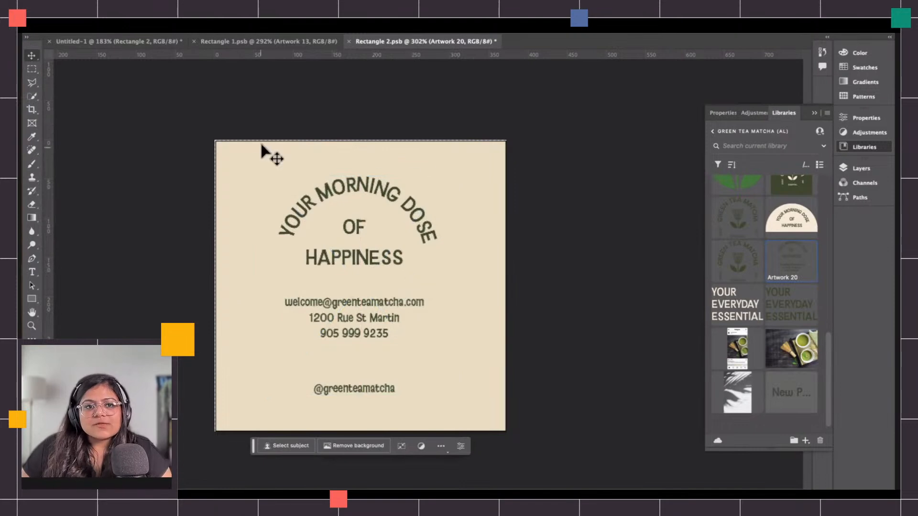
Fill the card's rectangle layer with the light green colour from the Green Tea Matcha library.
scroll(774, 208, up, 10)
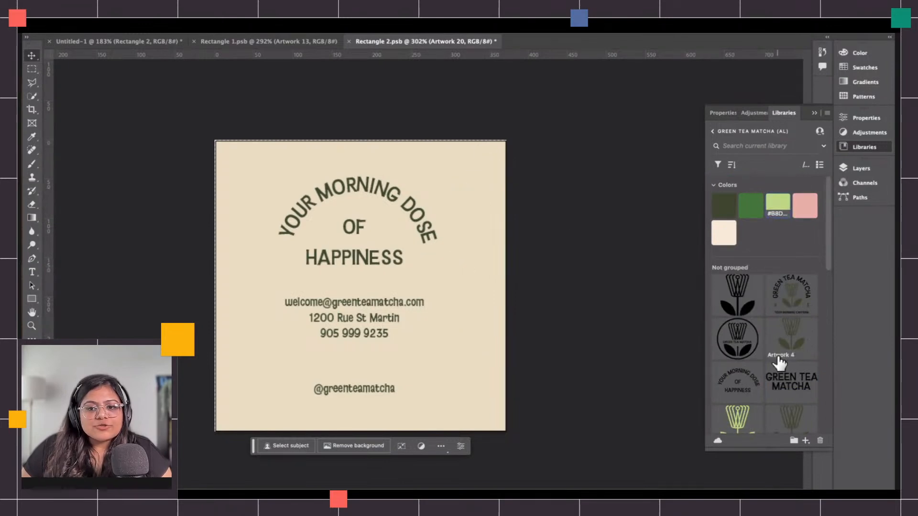
scroll(780, 364, down, 10)
click(864, 169)
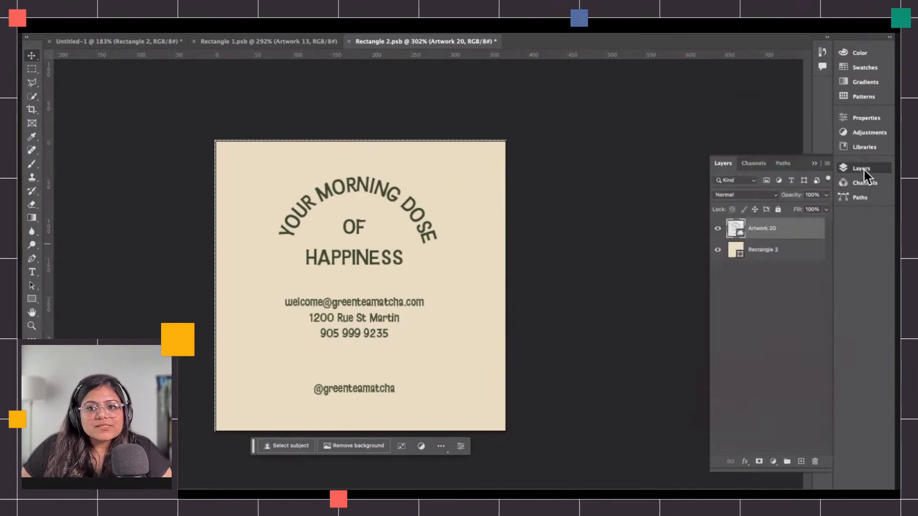
click(735, 252)
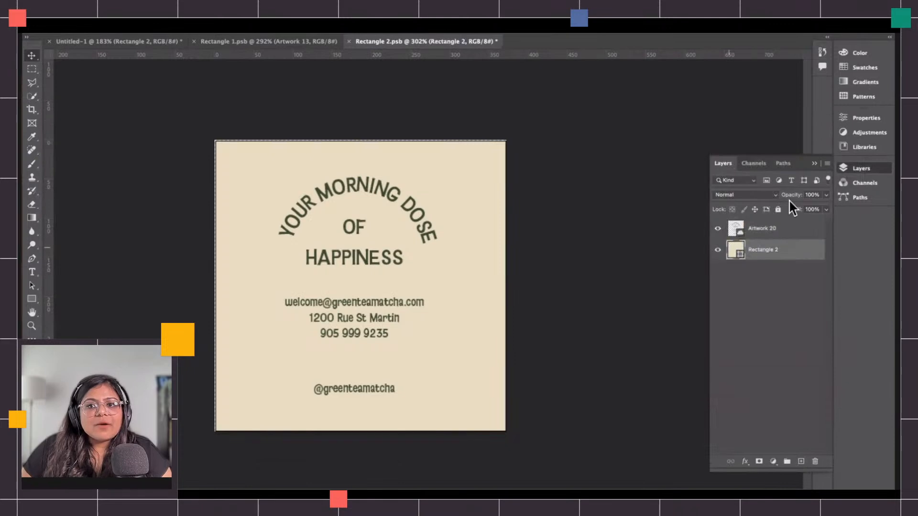
click(858, 147)
scroll(765, 287, up, 10)
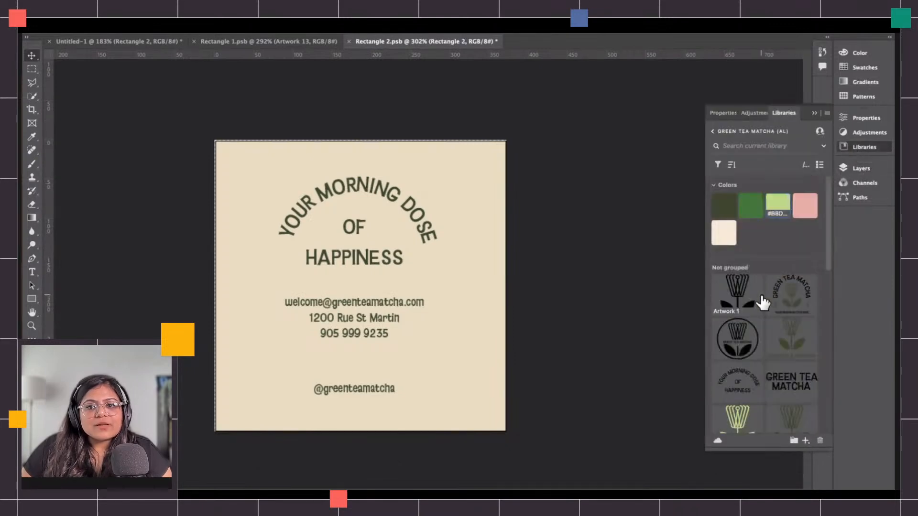
click(778, 203)
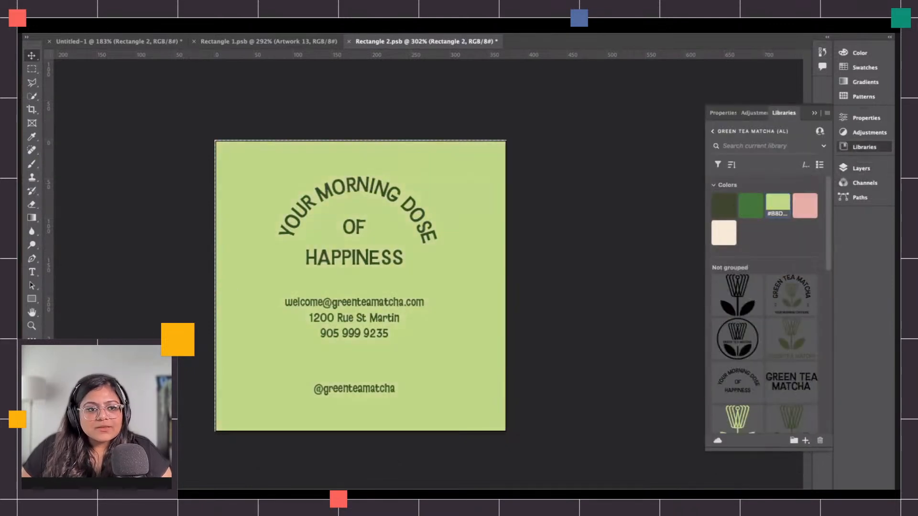
Try to lighten the green by setting the foreground colour's saturation to 20%.
click(30, 362)
drag(402, 173, 597, 186)
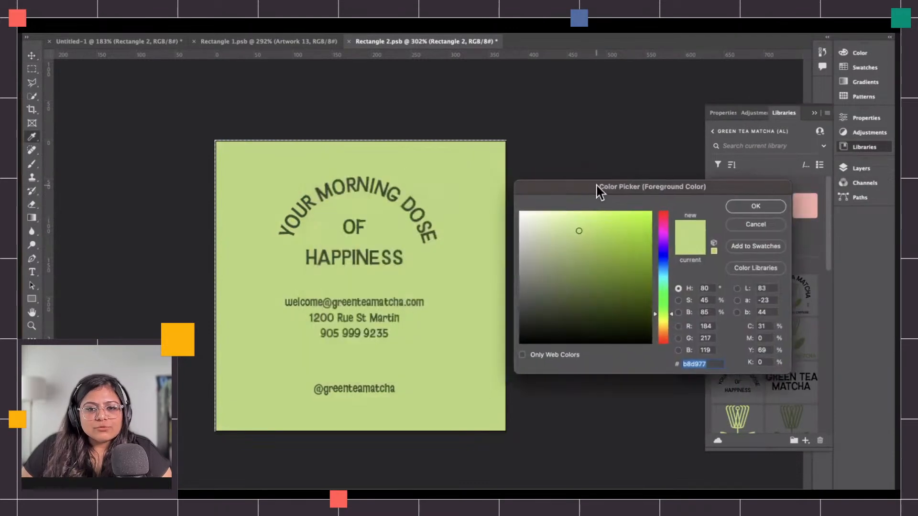
click(678, 301)
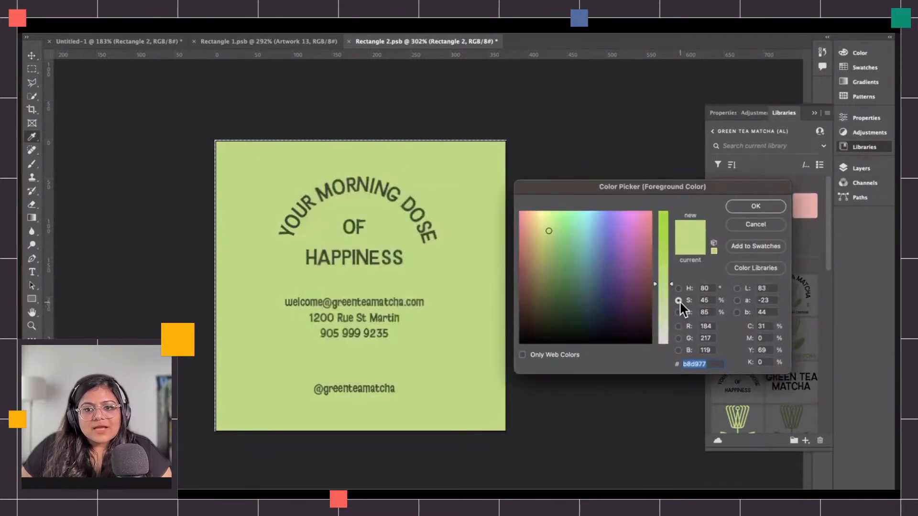
drag(672, 287, 672, 321)
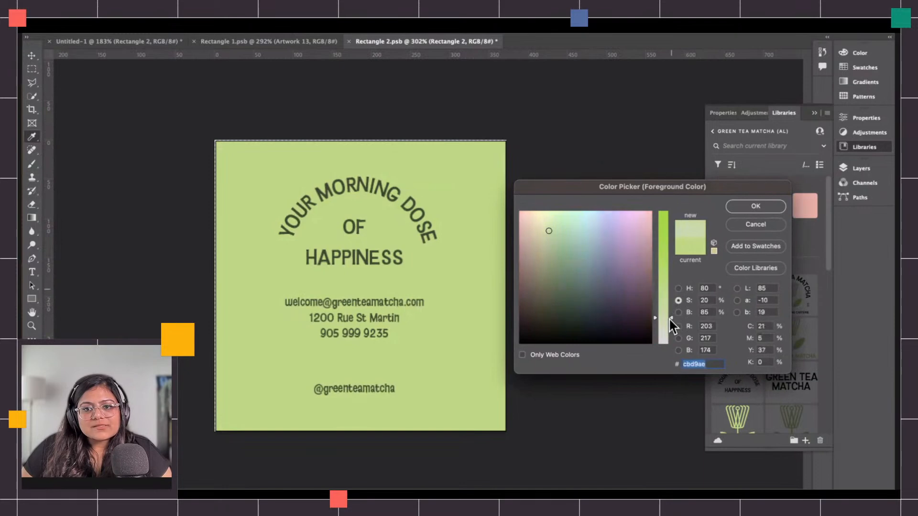
click(756, 206)
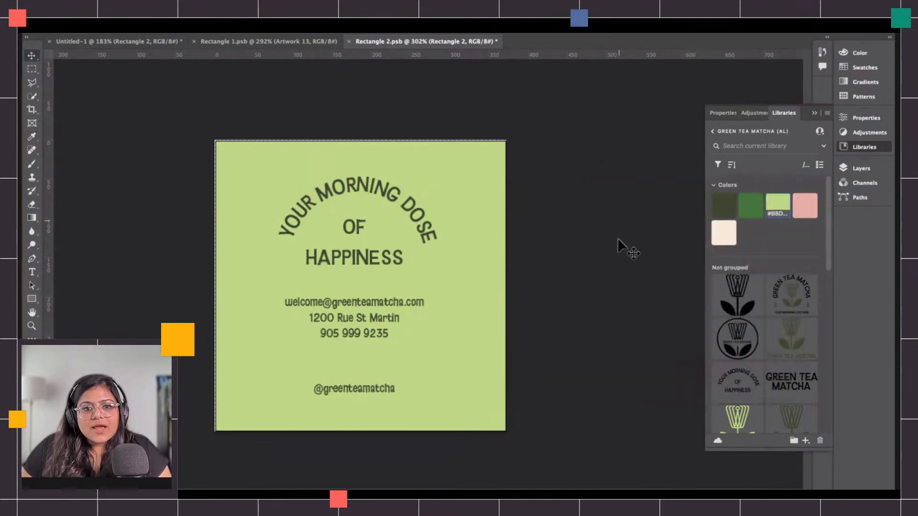
Set the rectangle fill colour's saturation to 16%, save the smart object and return to the main document.
click(851, 169)
double_click(732, 258)
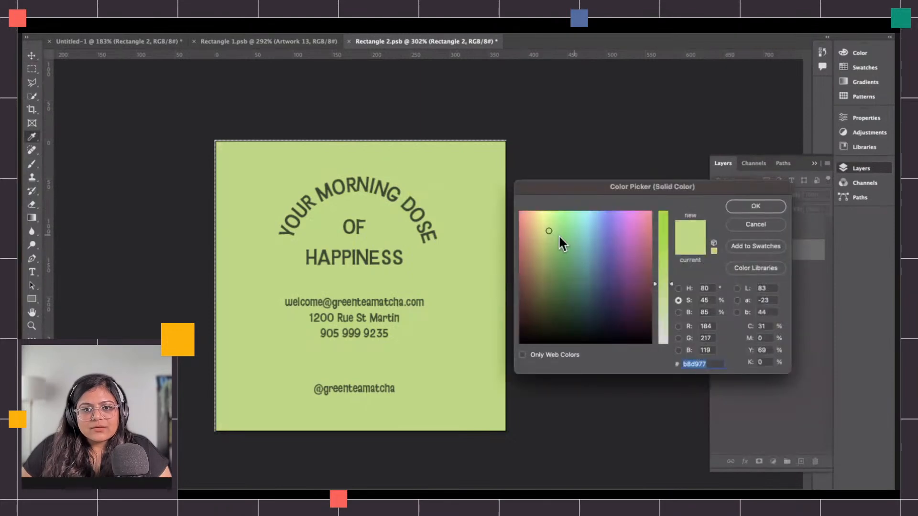
click(678, 300)
drag(664, 290, 666, 323)
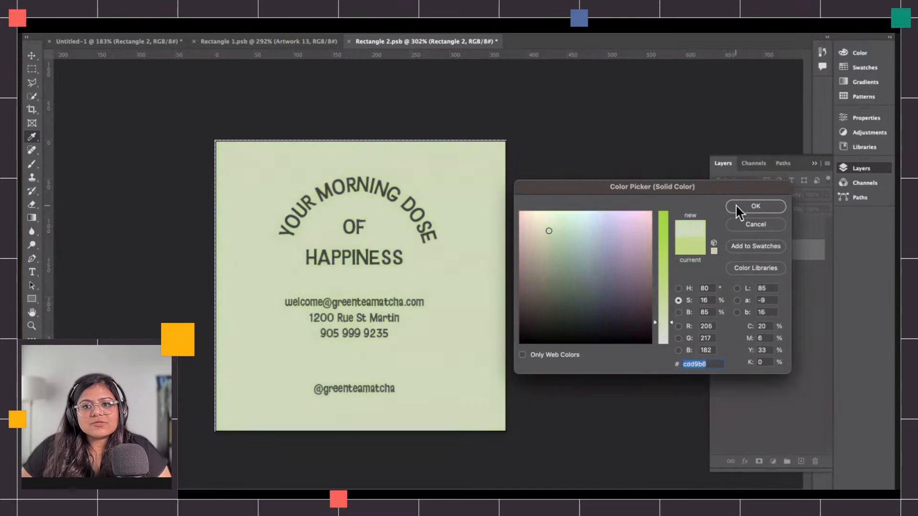
click(736, 207)
key(super+s)
click(138, 43)
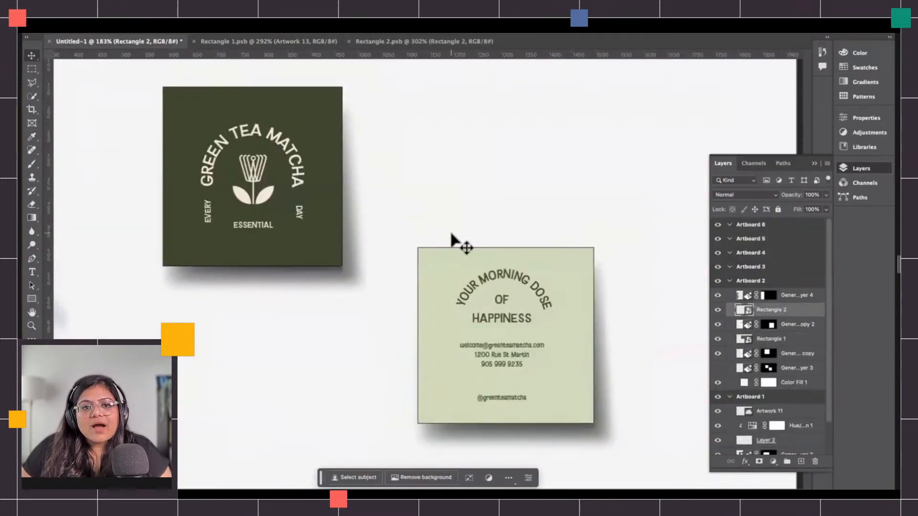
Free-transform the rectangle in the Rectangle 2 smart object, stretching its top and bottom edges, and save the file.
click(390, 42)
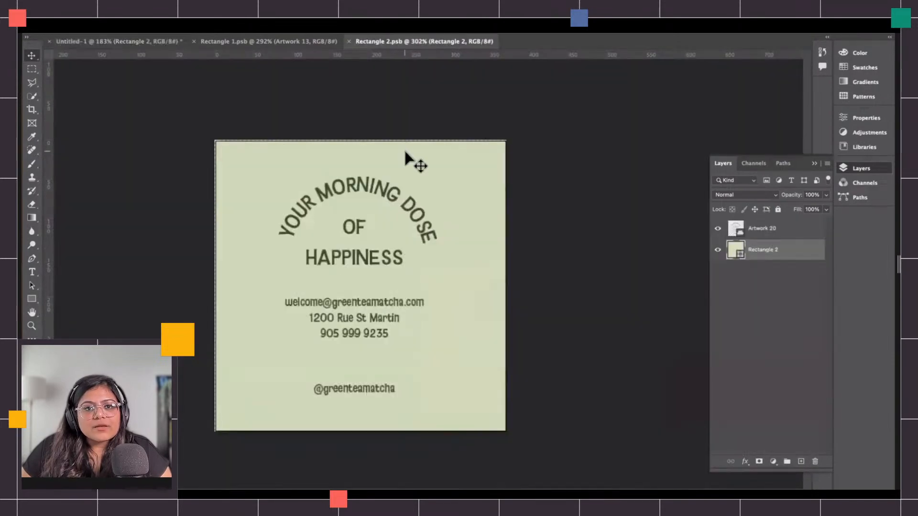
key(super+t)
drag(363, 139, 374, 104)
drag(378, 167, 376, 185)
key(Return)
key(super+s)
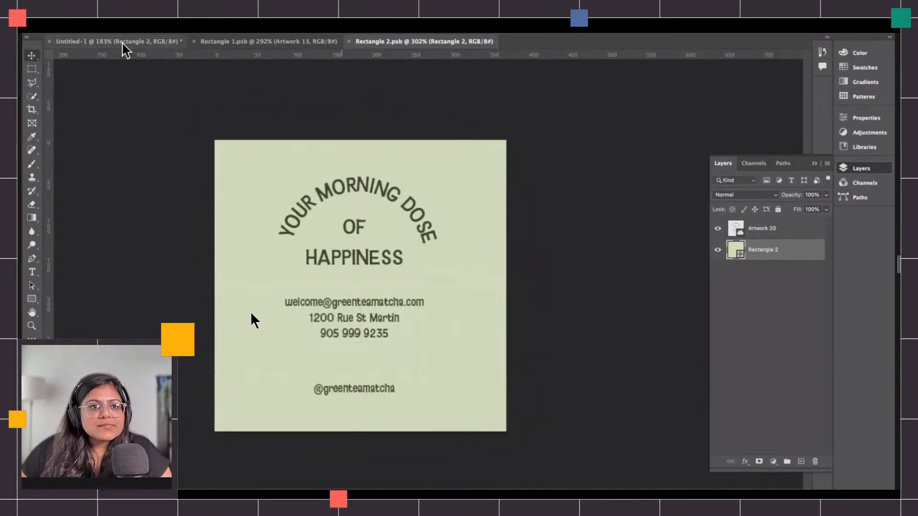
Return to the main document and review the business card mockup and the other artboards up to the empty Artboard 3.
click(123, 42)
scroll(535, 257, down, 6)
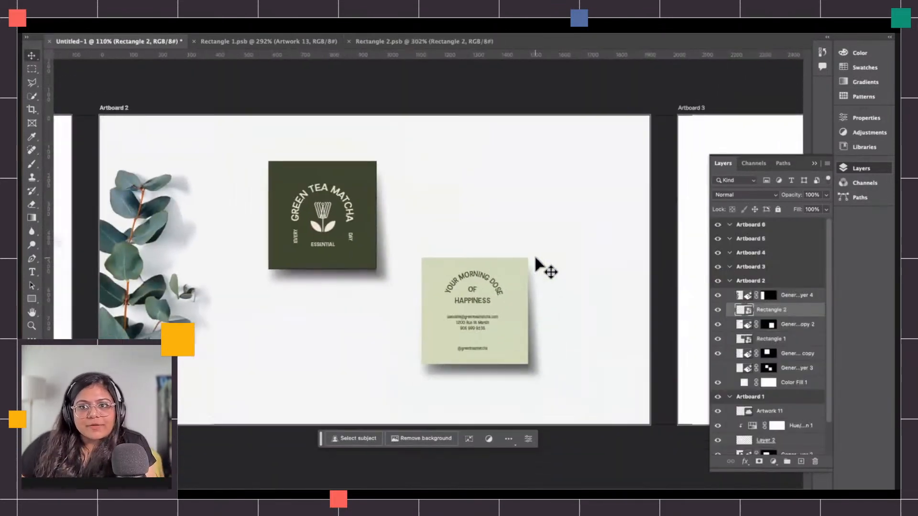
scroll(535, 256, left, 4)
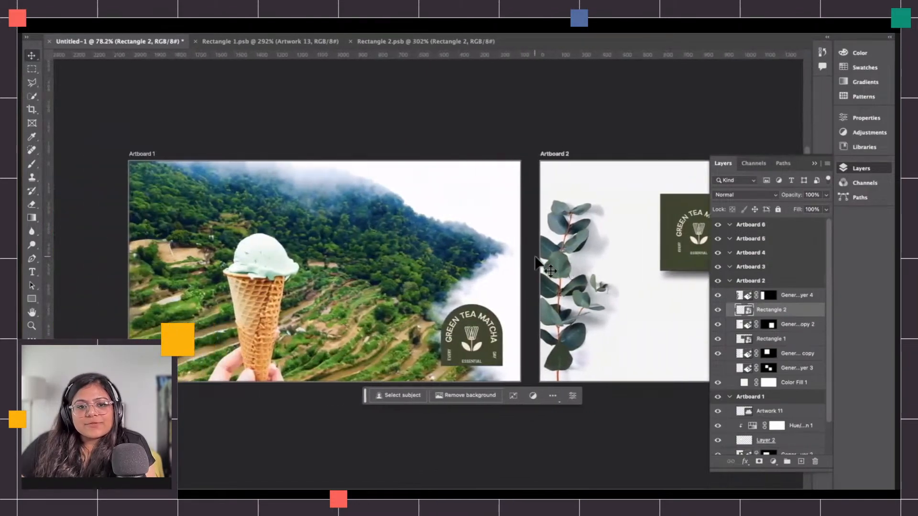
scroll(441, 266, up, 4)
scroll(440, 266, left, 3)
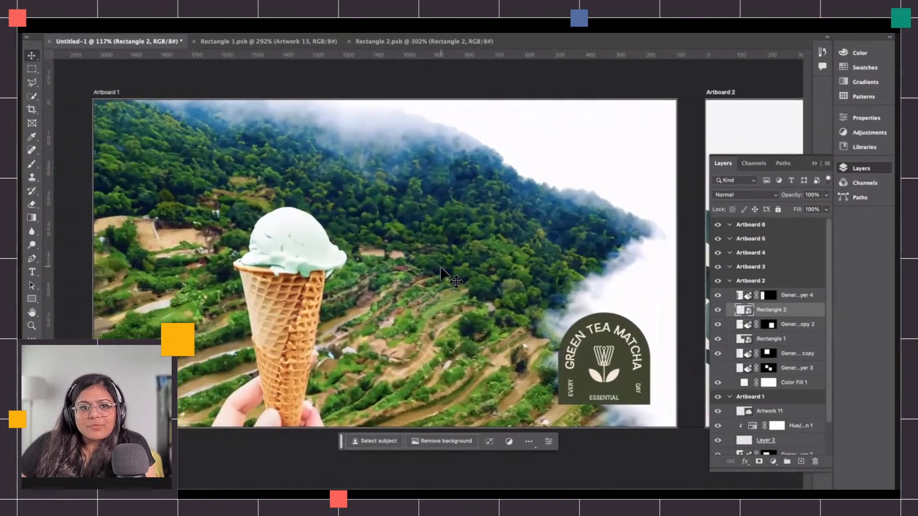
scroll(441, 268, right, 10)
scroll(441, 268, up, 5)
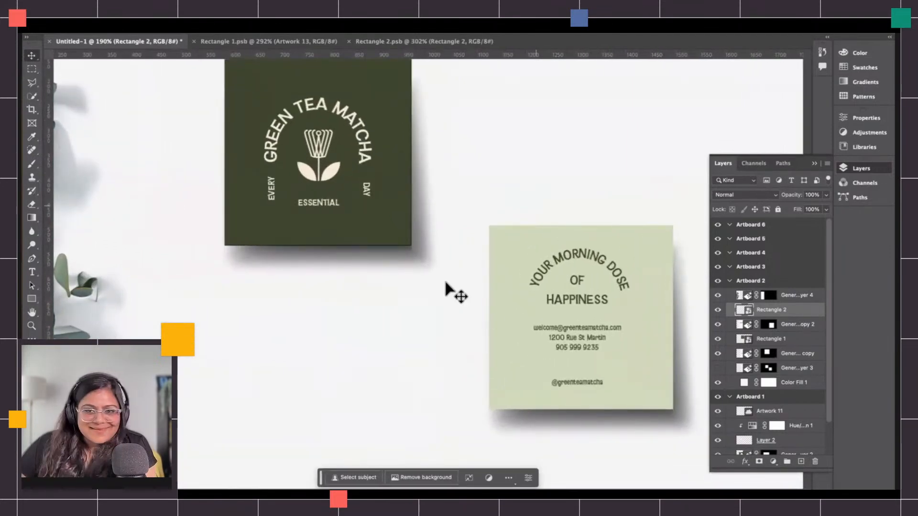
scroll(641, 339, down, 5)
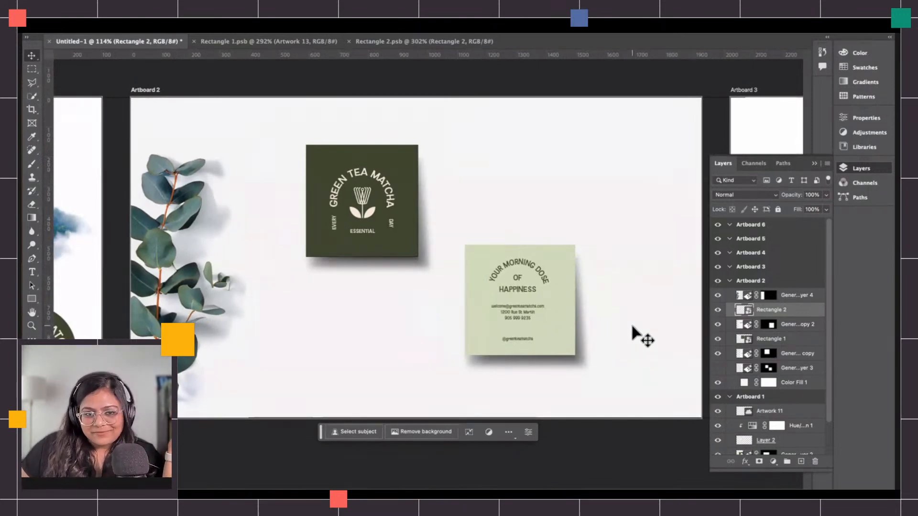
scroll(641, 340, right, 10)
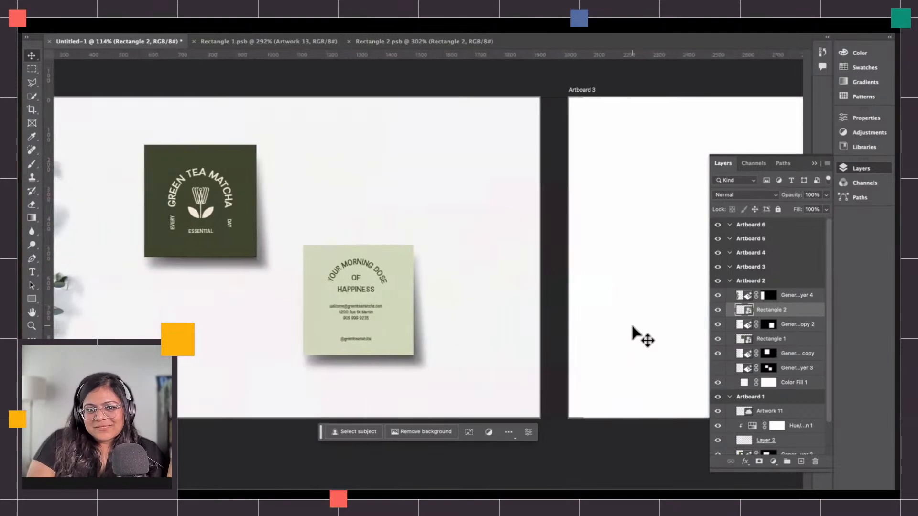
scroll(633, 327, right, 10)
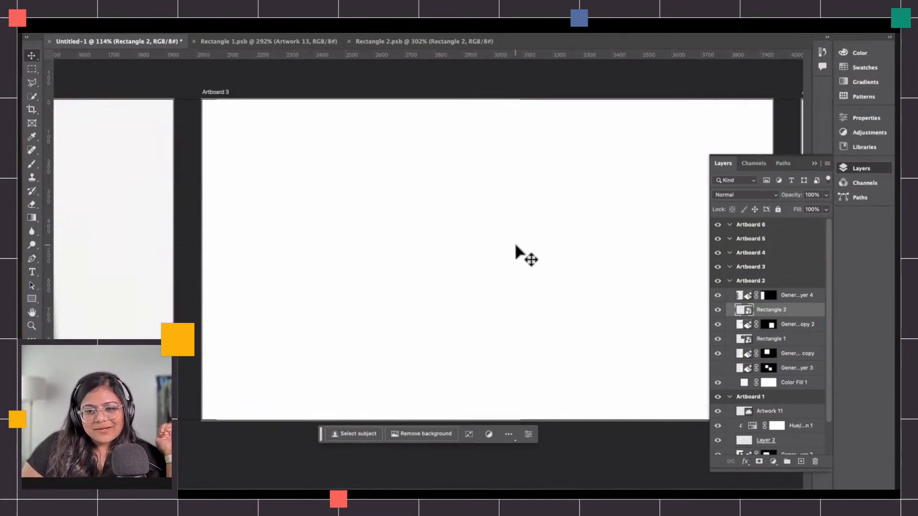
scroll(516, 246, right, 2)
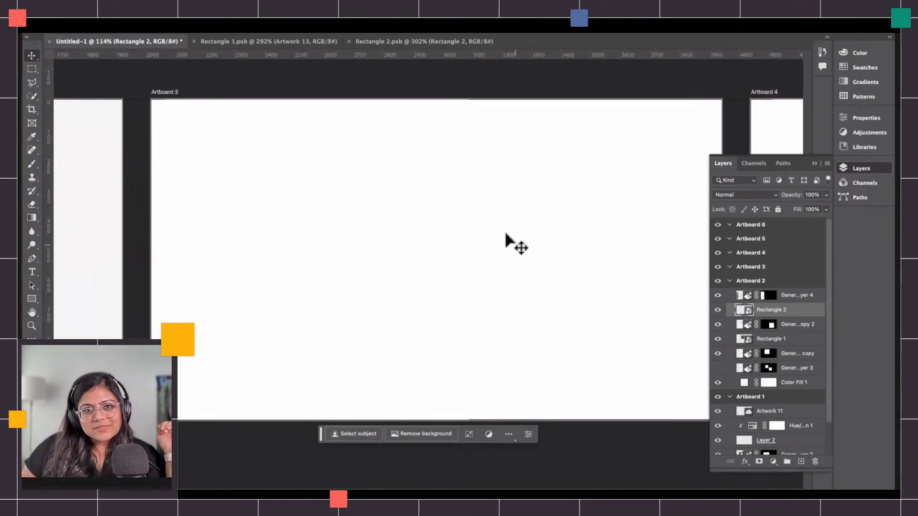
Place the augustine-wong palm-shadow Unsplash photo onto Artboard 3 and center it.
key(super+Tab)
drag(720, 262, 373, 253)
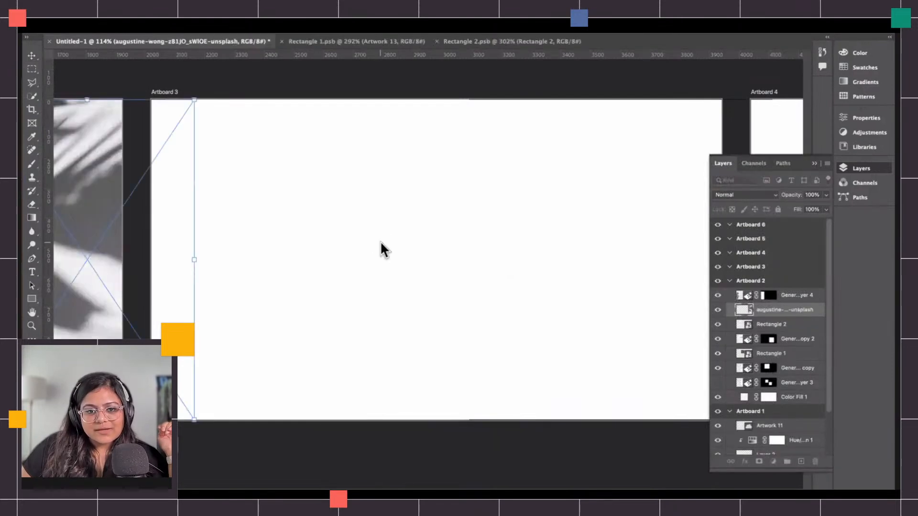
drag(153, 244, 450, 239)
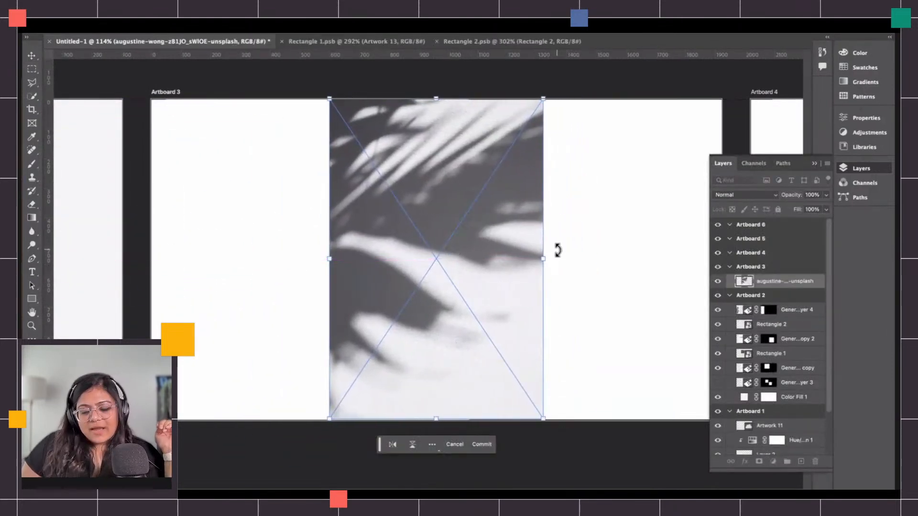
key(Return)
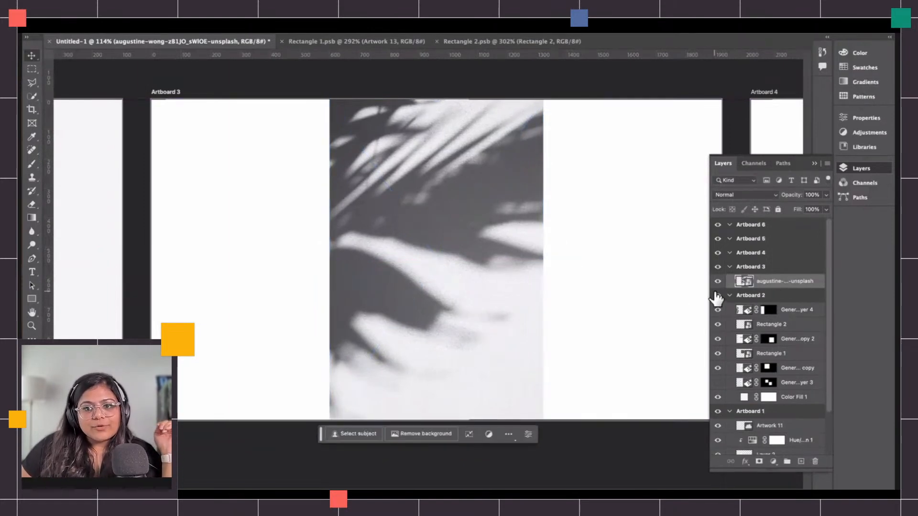
Select the empty areas on both sides of the photo and Generative Fill them without a prompt to extend the background.
click(730, 295)
click(729, 310)
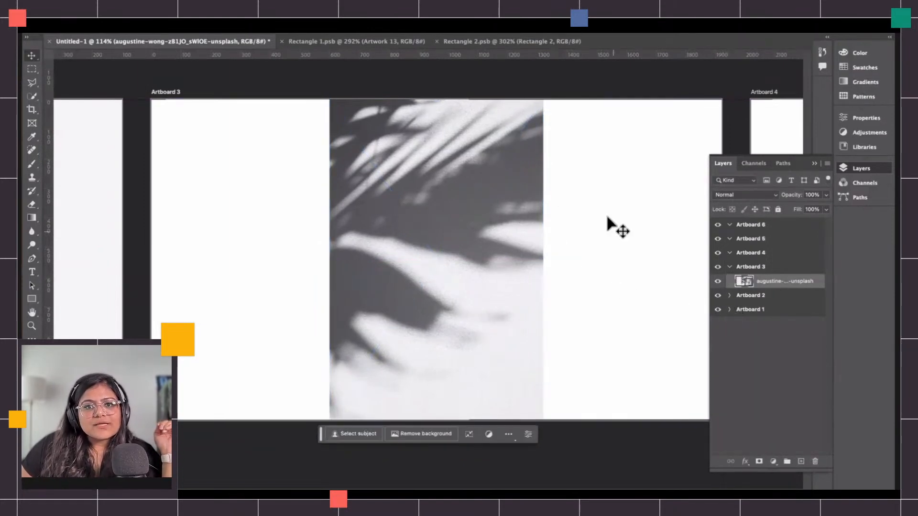
click(32, 70)
drag(146, 89, 343, 445)
drag(347, 451, 345, 447)
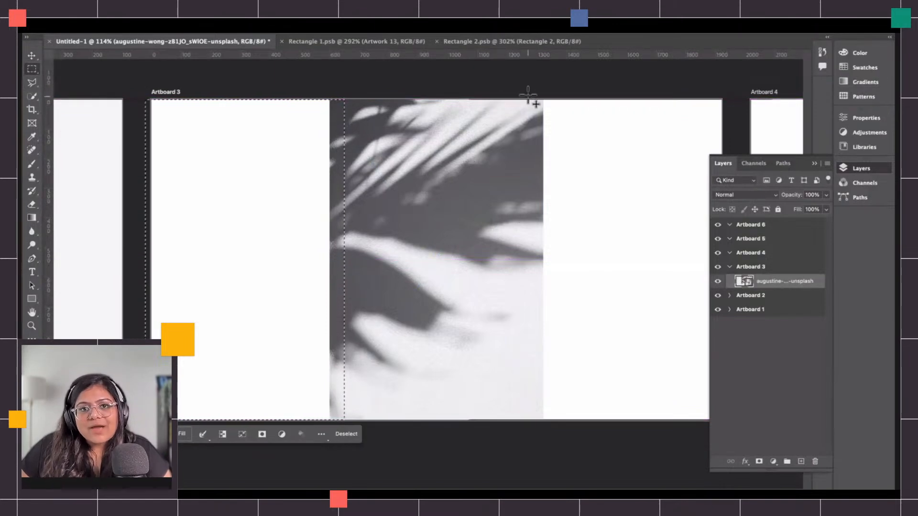
drag(524, 85, 732, 443)
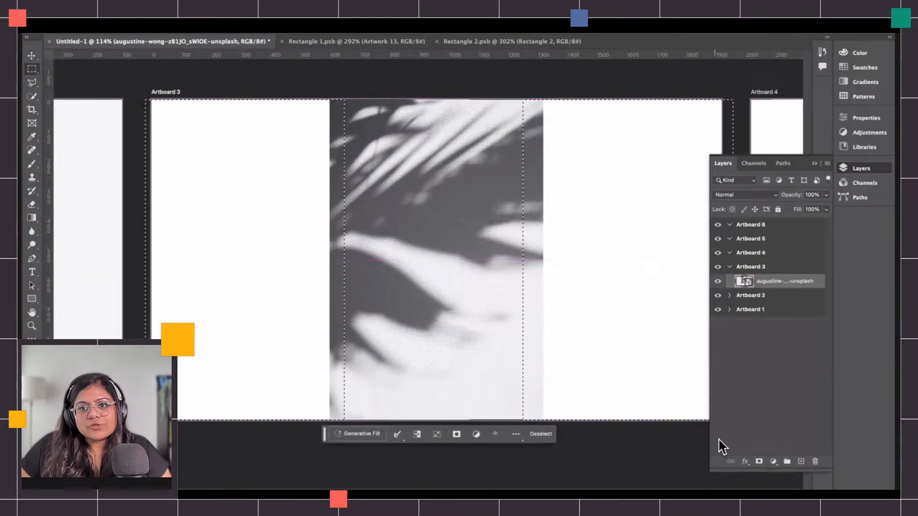
click(359, 435)
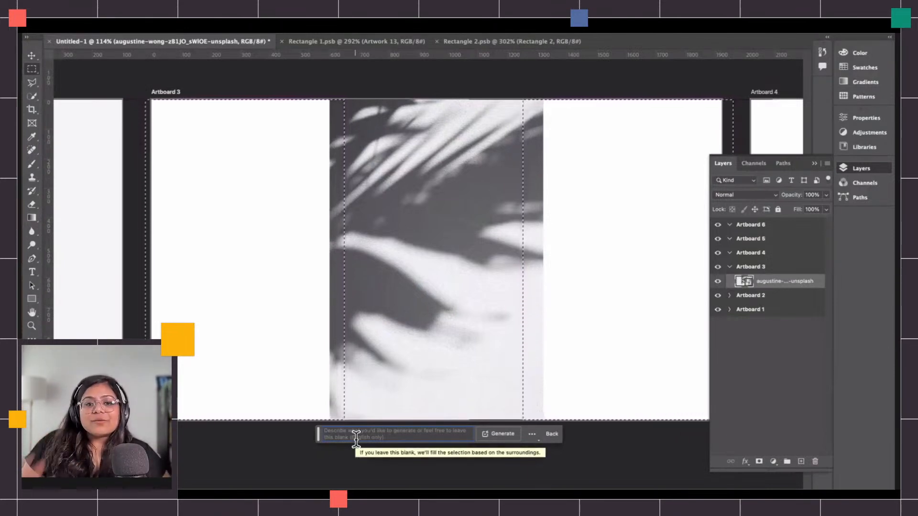
click(498, 433)
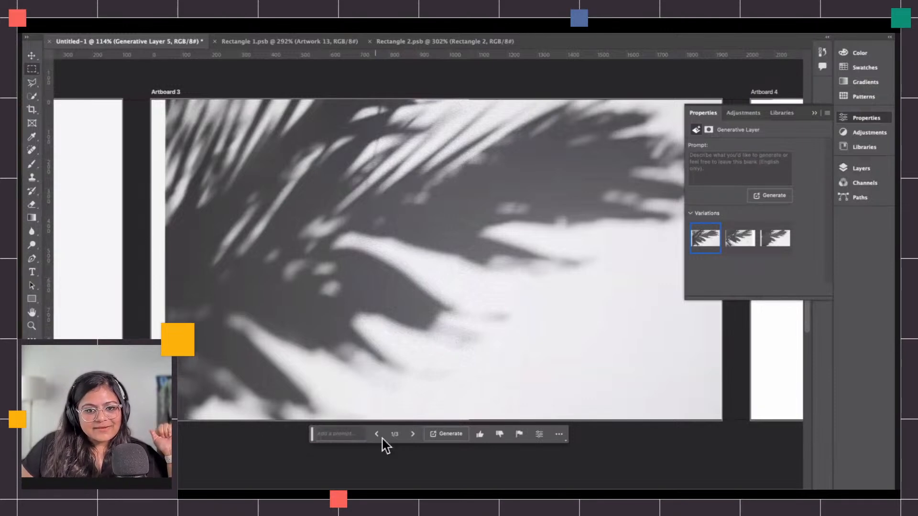
Browse the three background fill variations and rate one as a poor result.
click(413, 434)
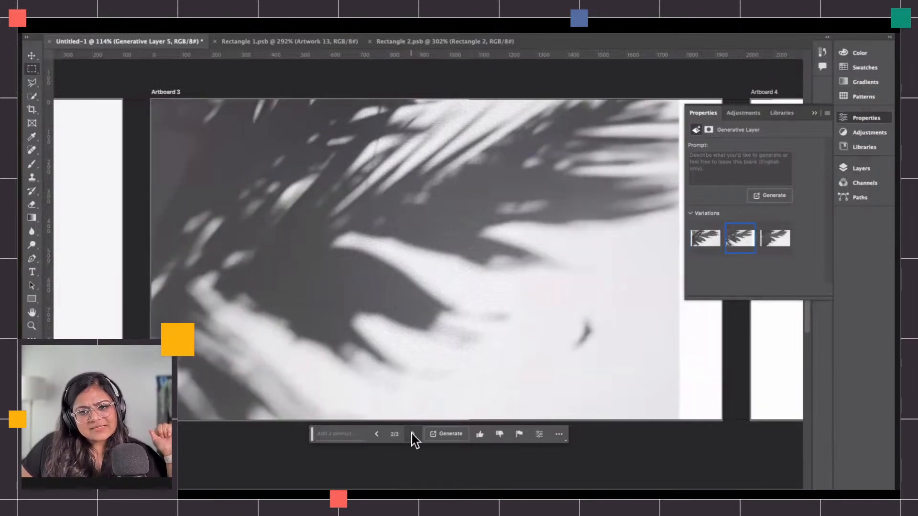
click(413, 434)
click(413, 434)
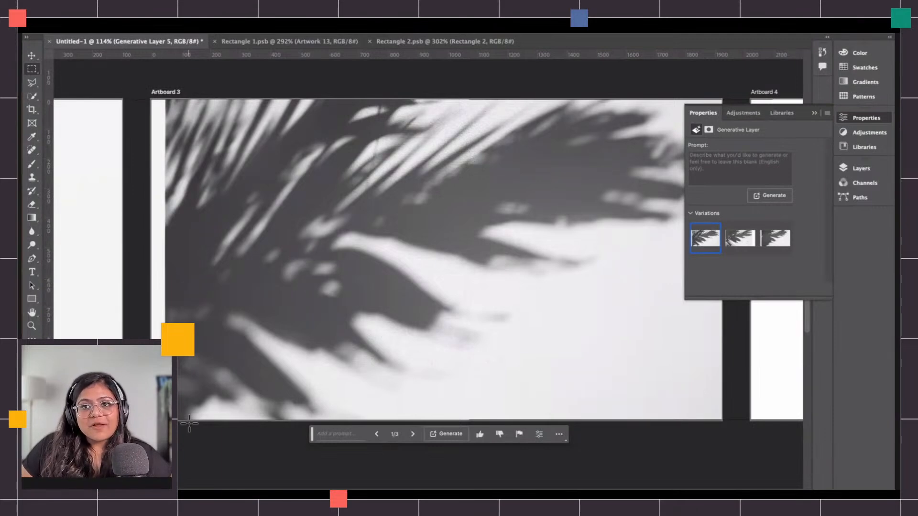
click(502, 435)
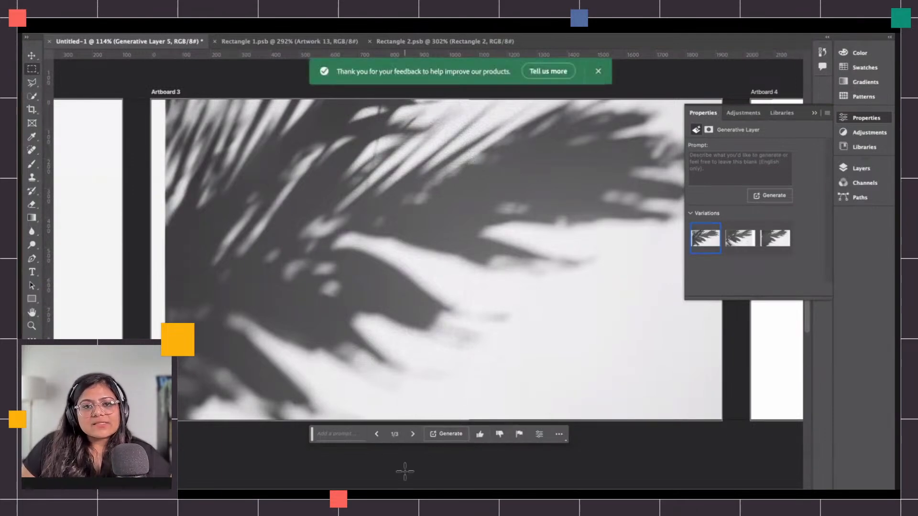
click(414, 435)
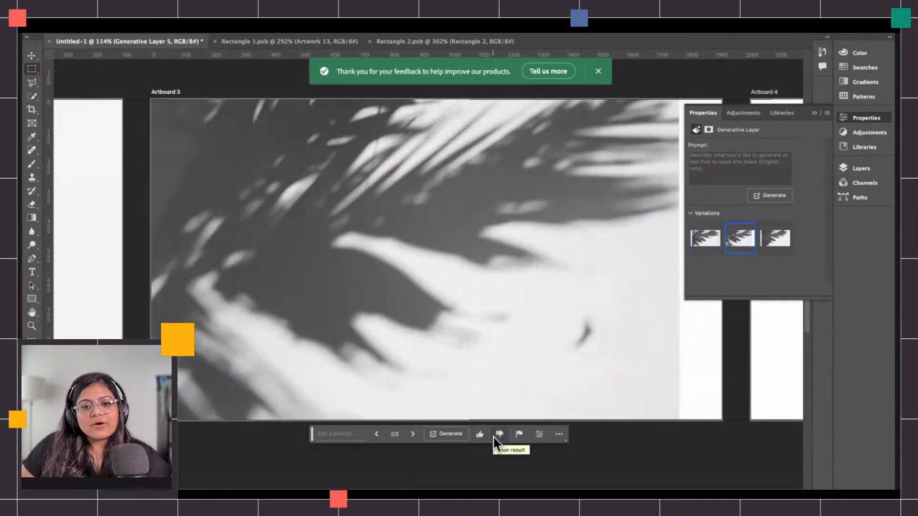
click(412, 435)
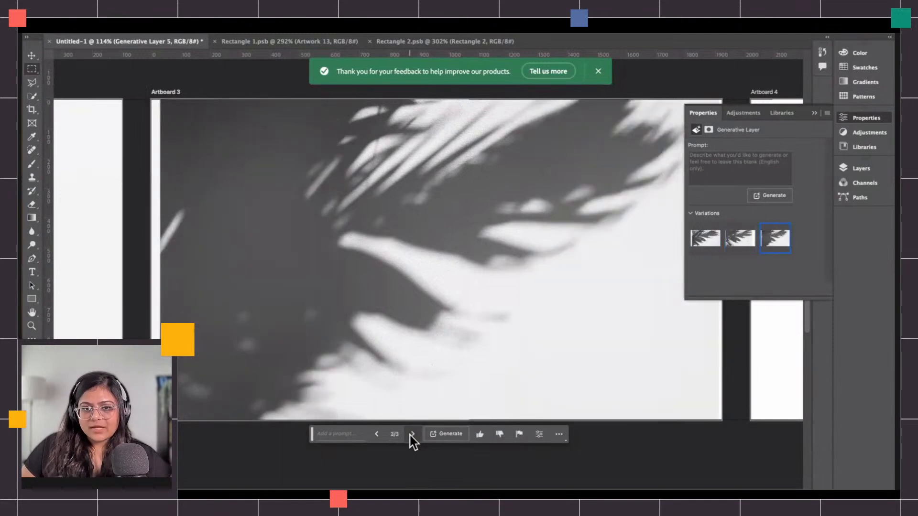
Generate more background variations, browse through them, and keep the first one.
click(443, 436)
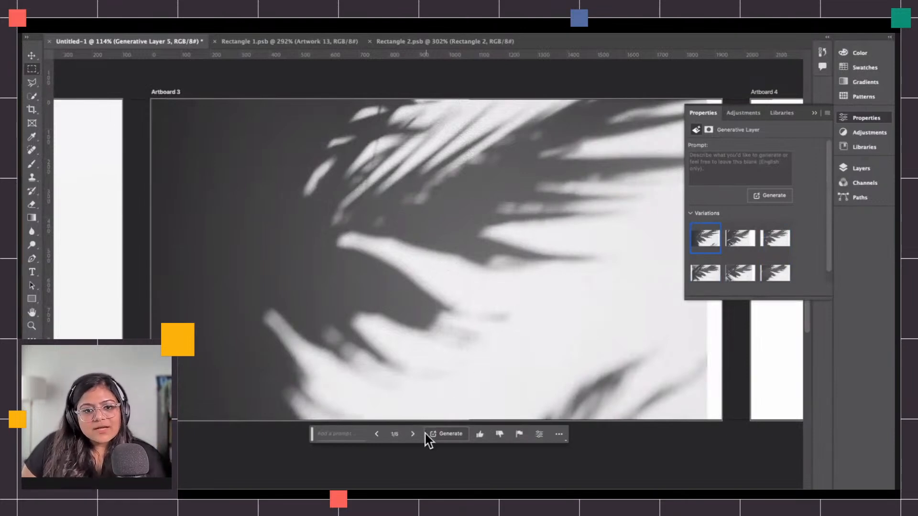
click(414, 435)
click(413, 435)
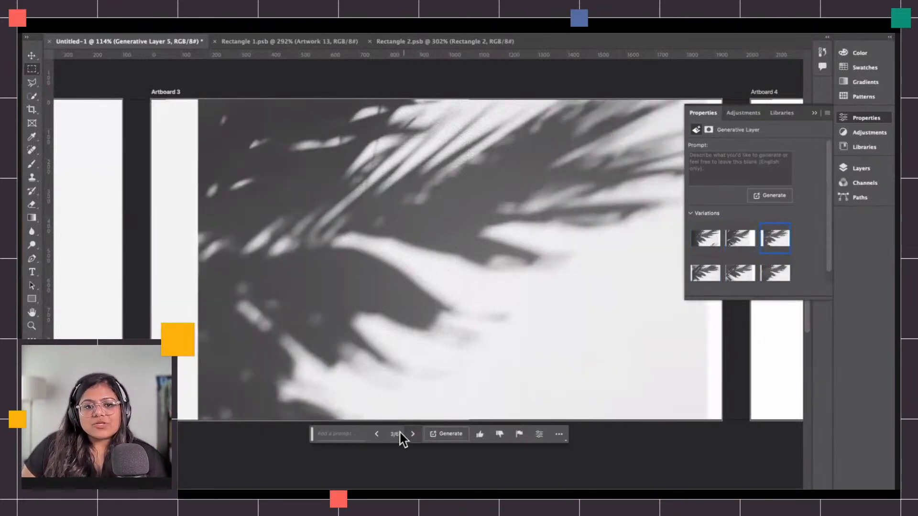
click(407, 436)
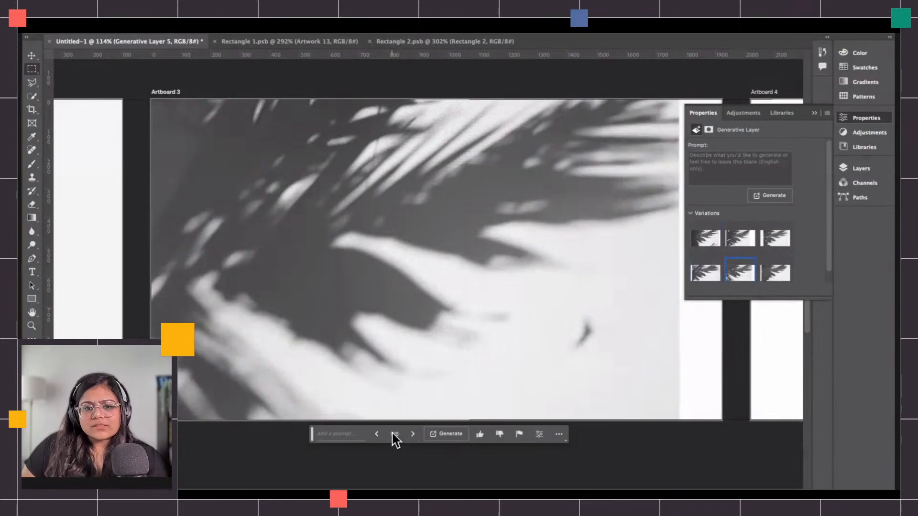
click(380, 435)
click(381, 434)
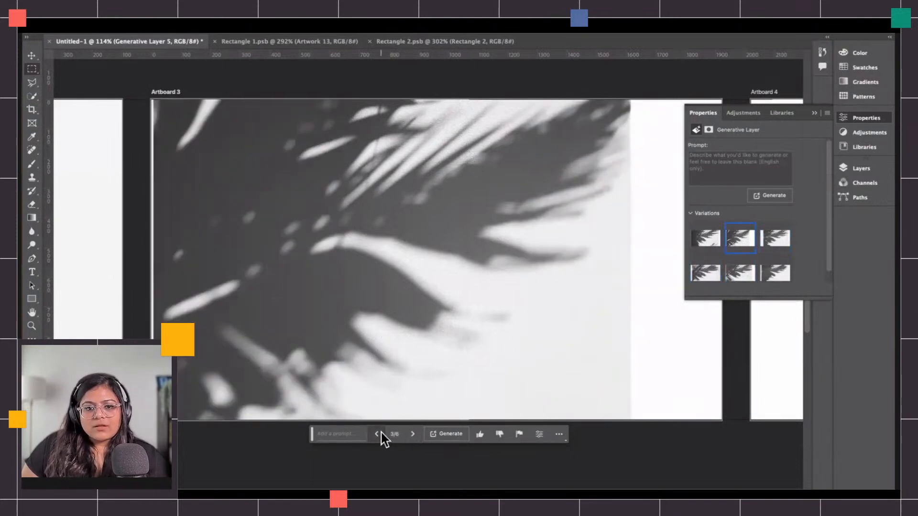
click(378, 434)
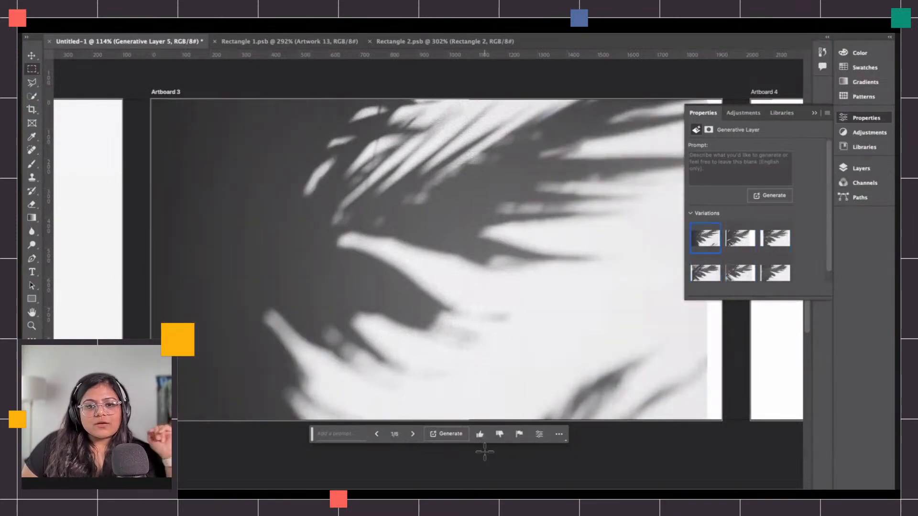
Select a square in the middle and Generative Fill it with the prompt 'phone flatlay', keeping the first variation.
drag(344, 196, 497, 379)
click(344, 395)
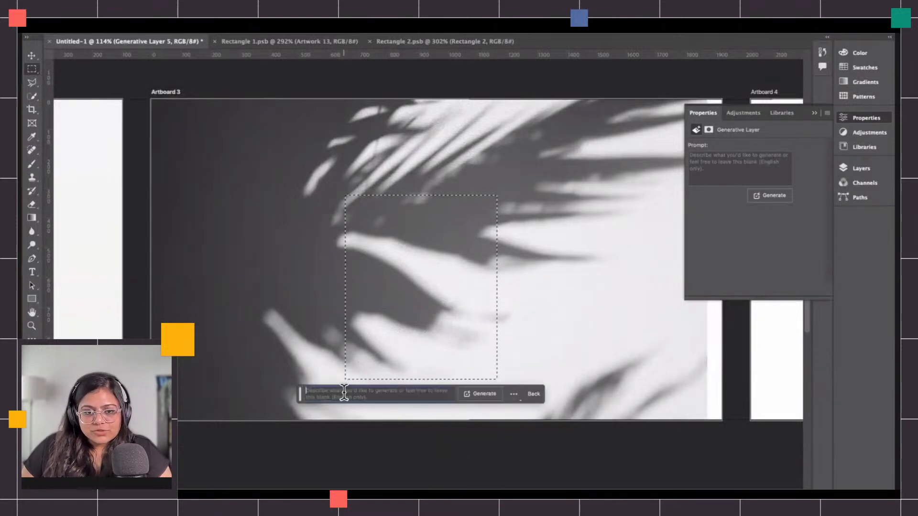
text(ph)
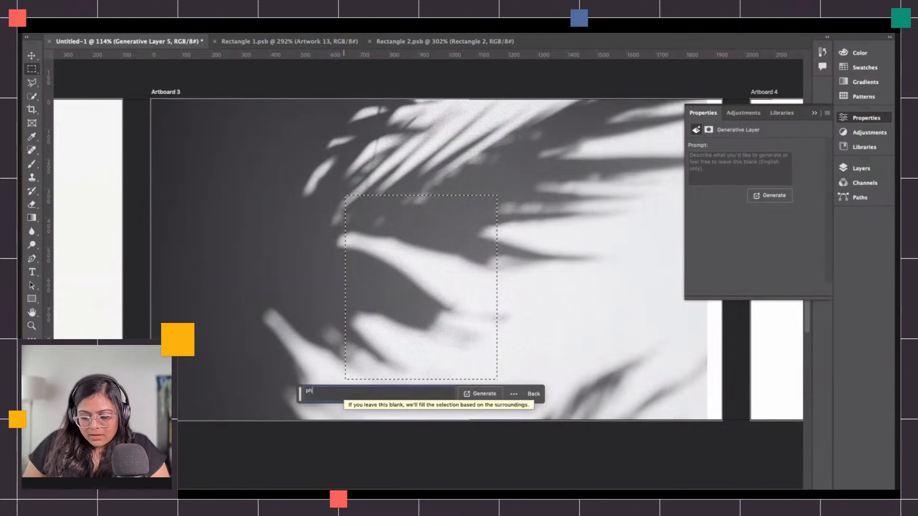
text(one flatlay)
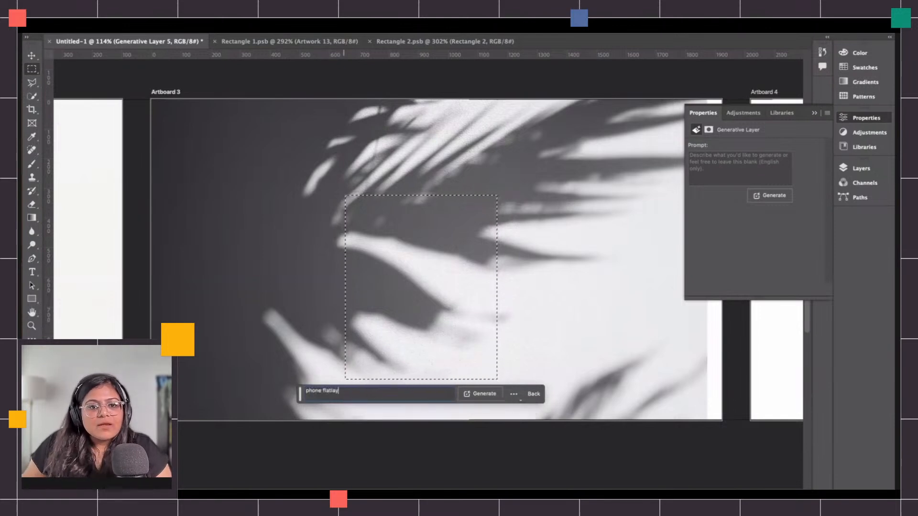
key(Return)
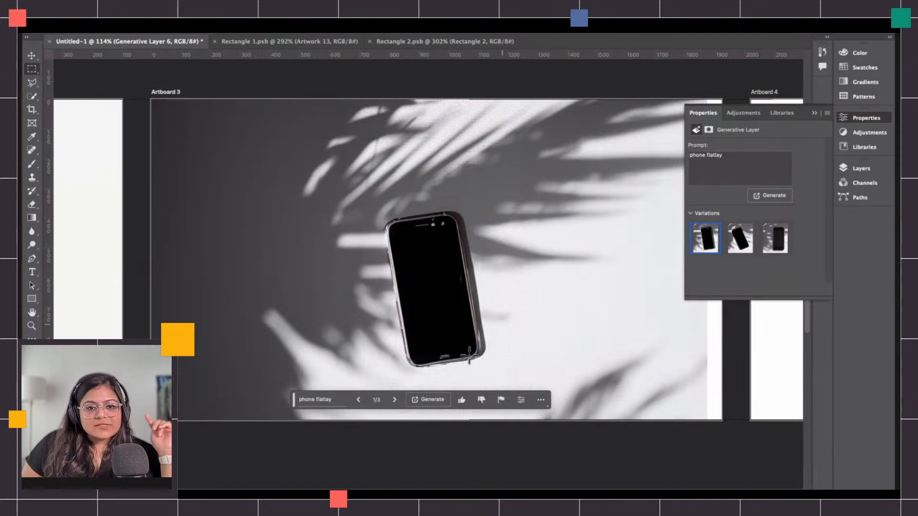
click(395, 400)
click(395, 401)
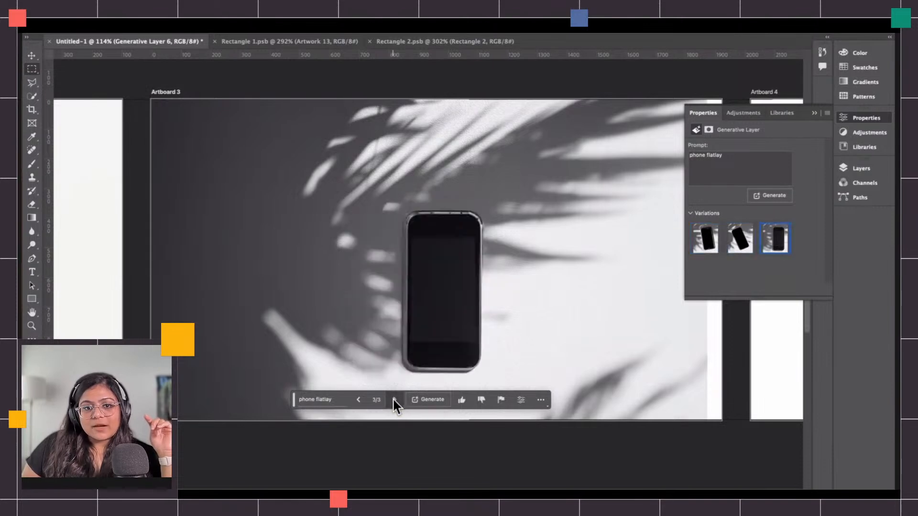
click(359, 403)
click(359, 403)
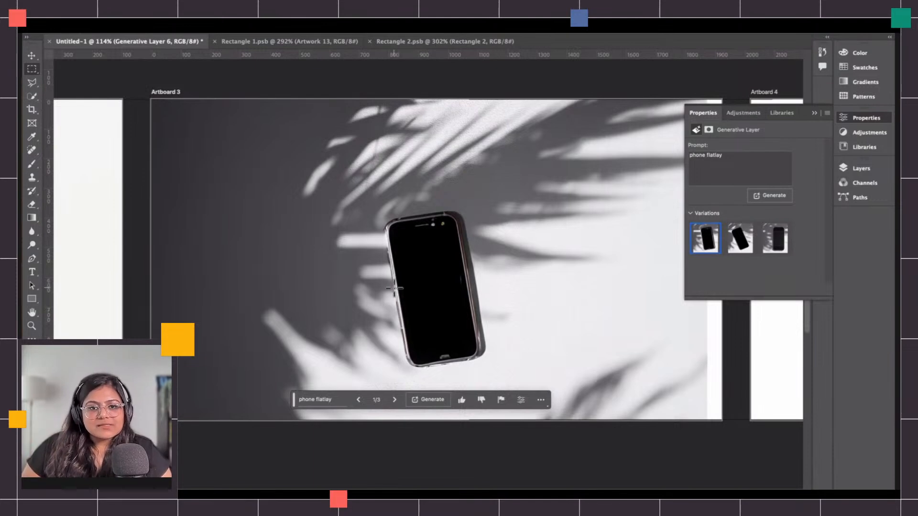
Lasso a tilted rectangle right of the phone and Generative Fill it with 'phone flatlay', choosing the second variation.
click(34, 84)
click(497, 159)
click(635, 138)
click(682, 364)
click(545, 378)
click(496, 159)
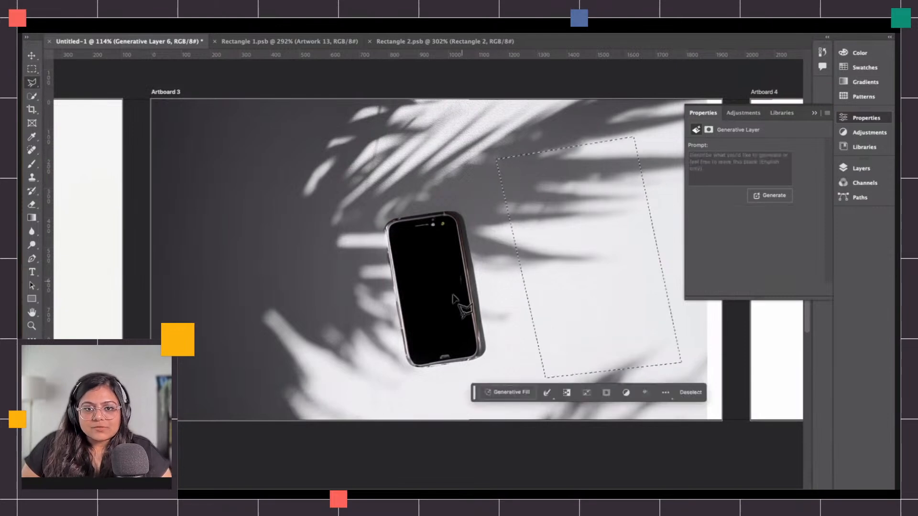
click(503, 390)
text(phone flatlay)
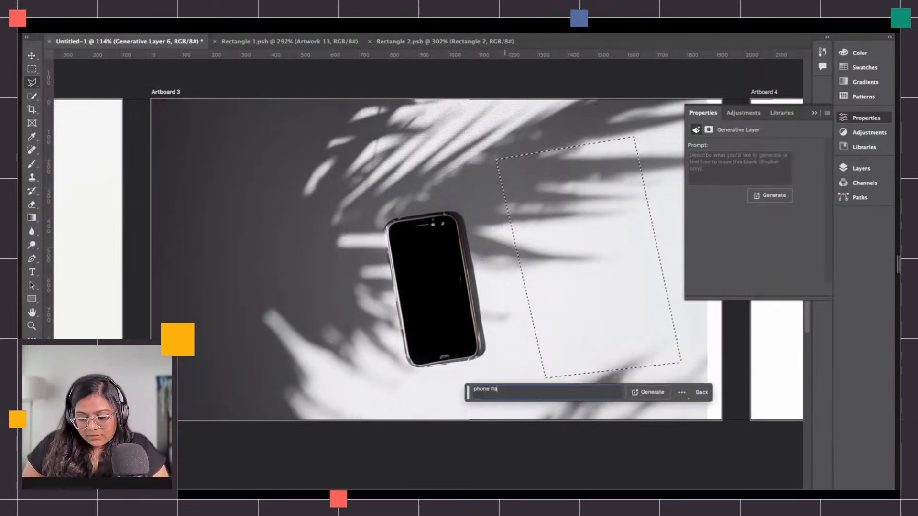
click(648, 392)
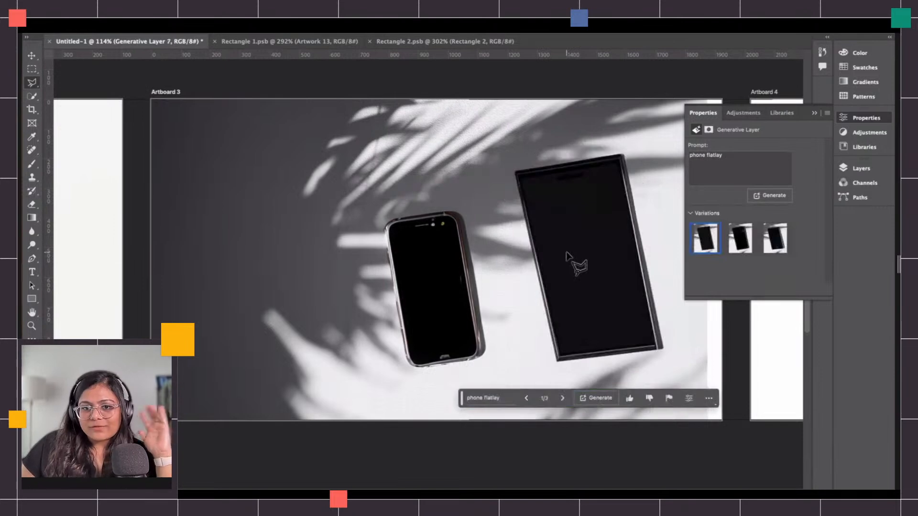
click(563, 399)
click(562, 398)
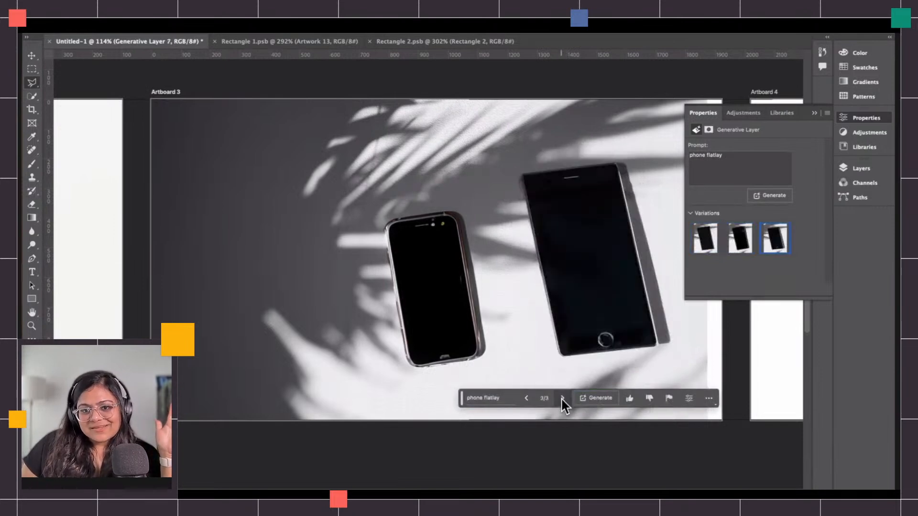
click(528, 398)
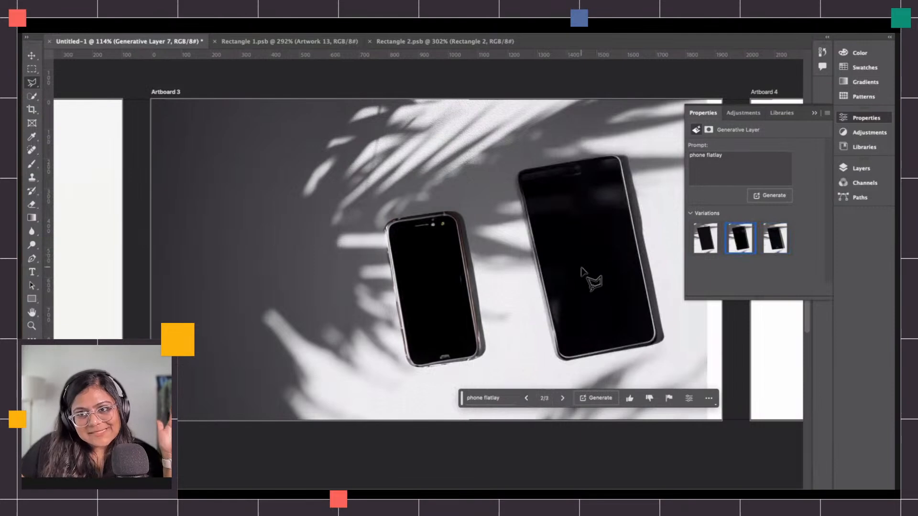
scroll(440, 330, left, 10)
scroll(440, 330, left, 4)
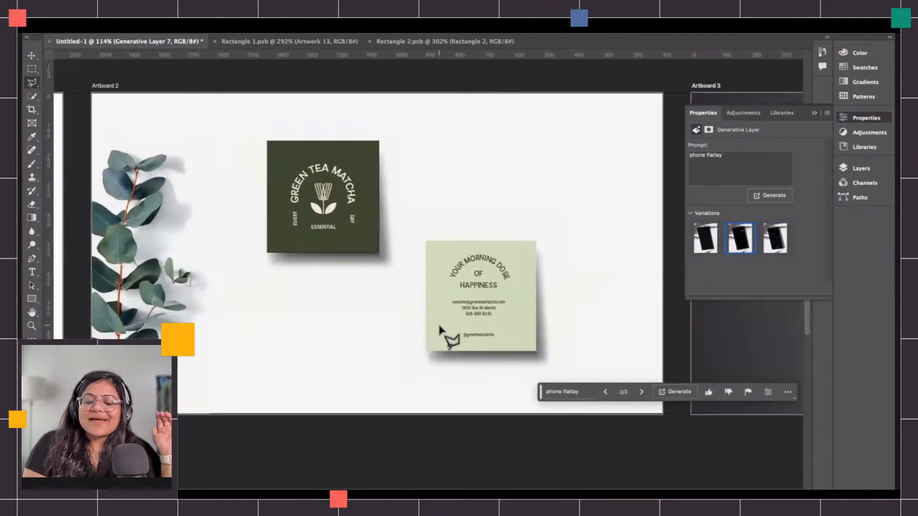